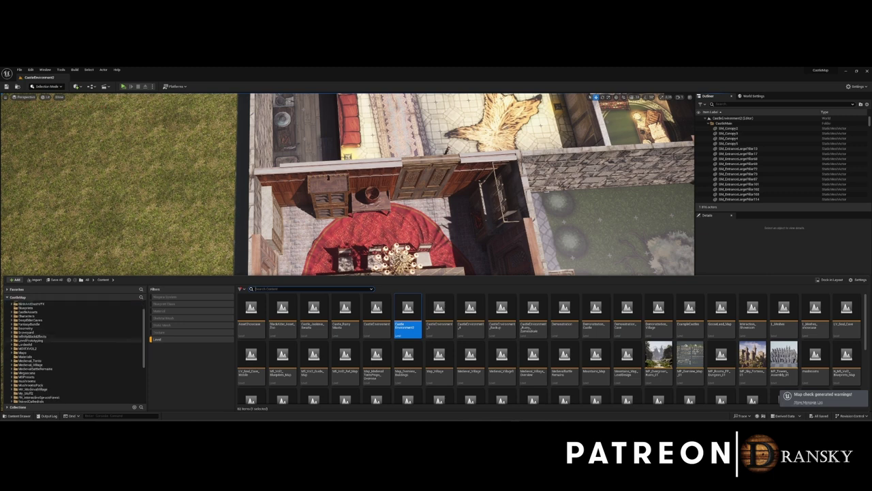
Open the SICKA_mansion asset folder and search it for 'til' to find the table
{"action": "scroll", "coordinate": [68, 350], "scroll_direction": "down", "scroll_amount": 5}
{"action": "left_click", "coordinate": [30, 346]}
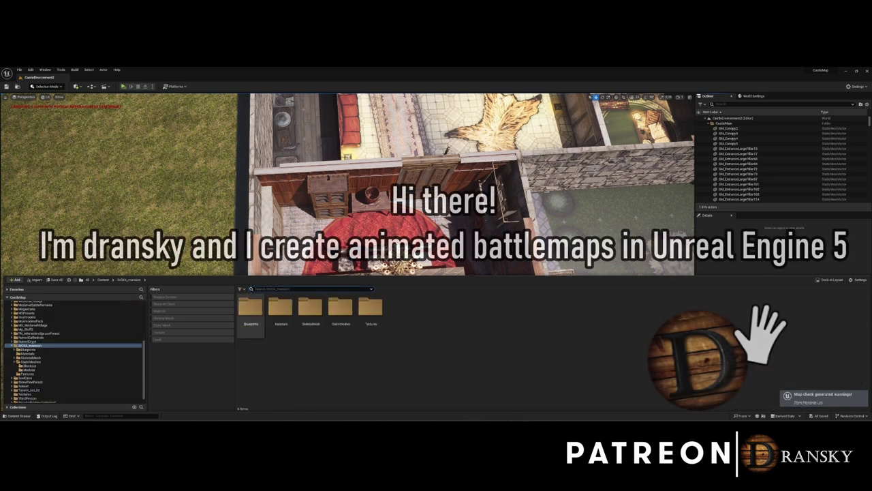
{"action": "type", "text": "til"}
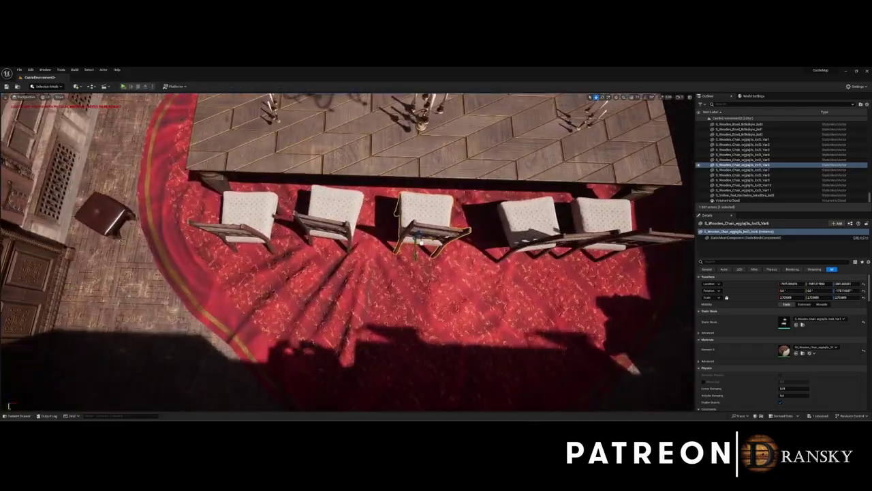
Duplicate a chair at the table and place a copy of the curtain beside the clock
{"action": "left_click_drag", "start_coordinate": [417, 237], "coordinate": [451, 240], "text": "alt"}
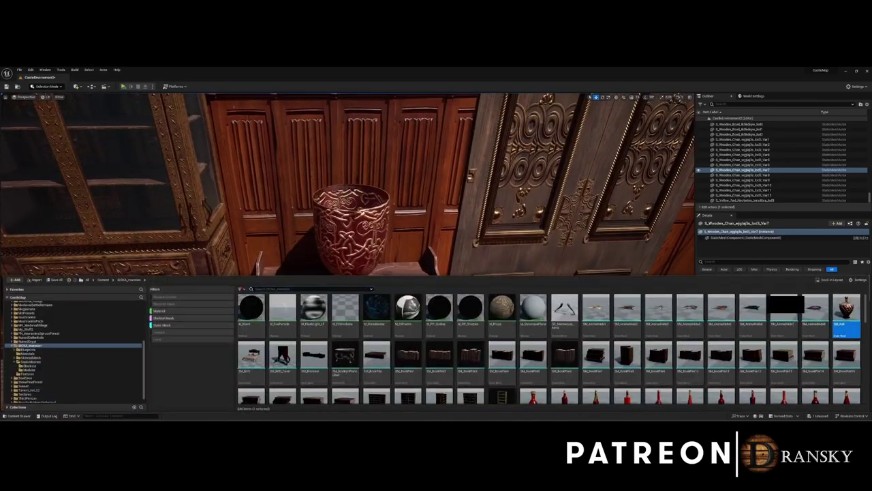
{"action": "scroll", "coordinate": [625, 327], "scroll_direction": "down", "scroll_amount": 3}
{"action": "scroll", "coordinate": [626, 327], "scroll_direction": "down", "scroll_amount": 3}
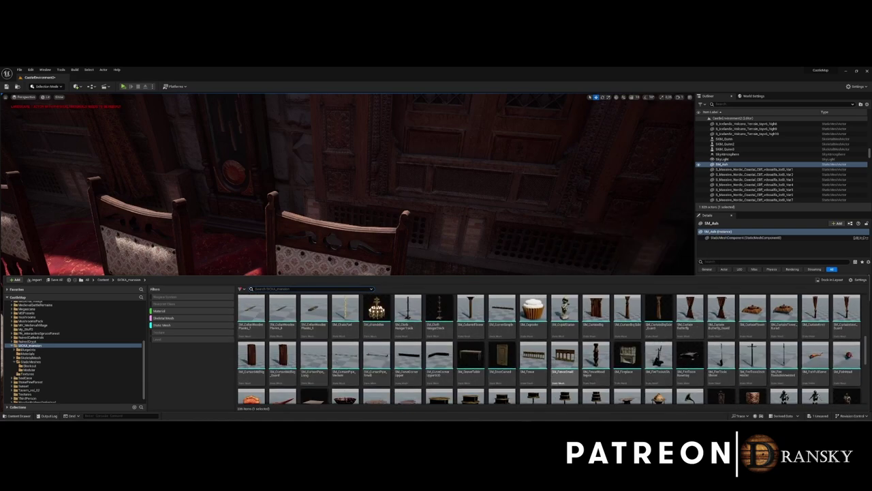
{"action": "scroll", "coordinate": [626, 327], "scroll_direction": "down", "scroll_amount": 3}
{"action": "scroll", "coordinate": [625, 327], "scroll_direction": "down", "scroll_amount": 3}
{"action": "scroll", "coordinate": [625, 327], "scroll_direction": "down", "scroll_amount": 3}
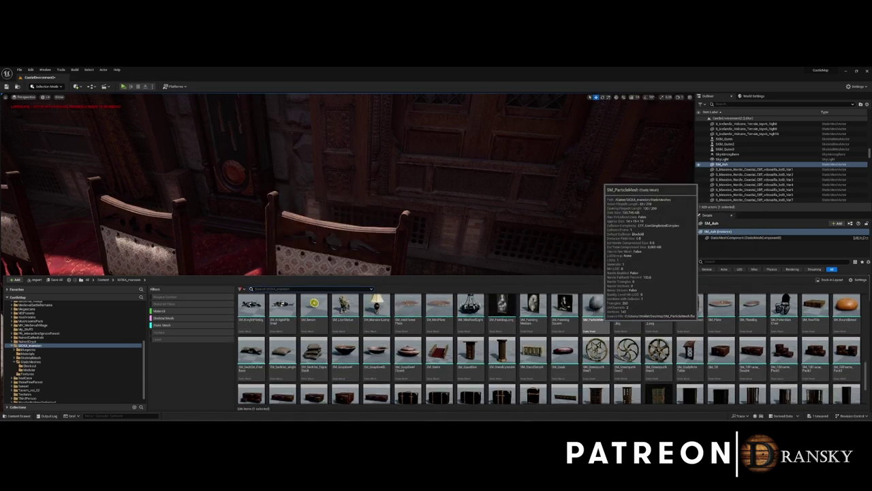
{"action": "scroll", "coordinate": [625, 327], "scroll_direction": "down", "scroll_amount": 3}
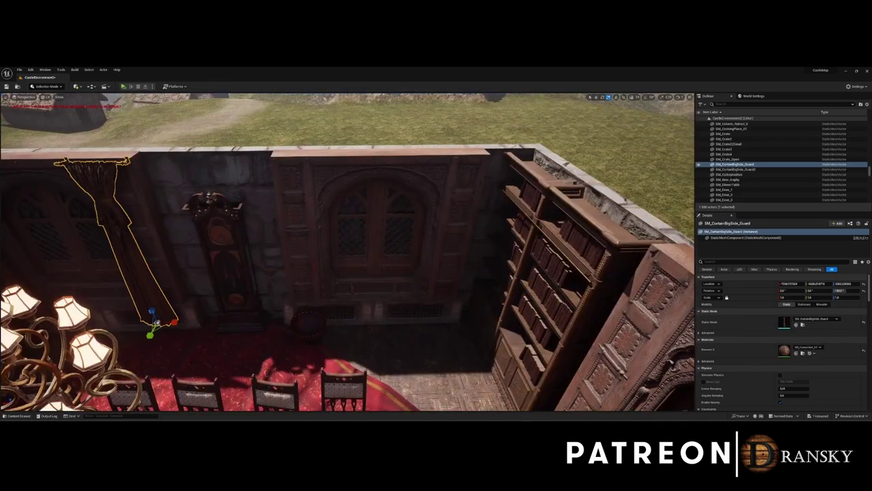
{"action": "left_click_drag", "start_coordinate": [155, 322], "coordinate": [290, 331], "text": "alt"}
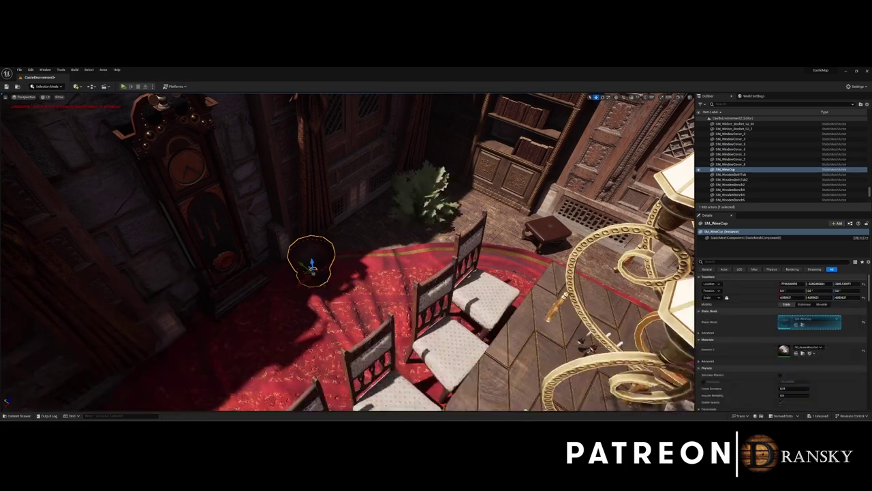
Frame the bush in the view and save the map
{"action": "left_click", "coordinate": [424, 186]}
{"action": "key", "text": "f"}
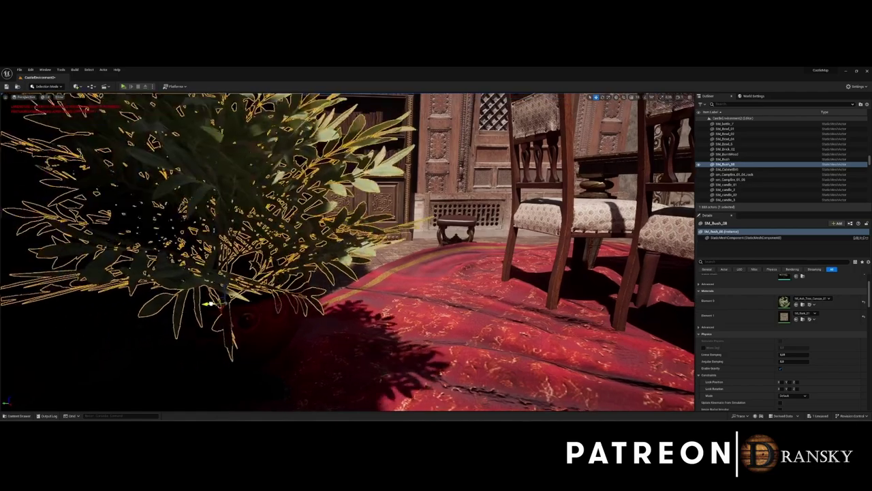
{"action": "key", "text": "ctrl+s"}
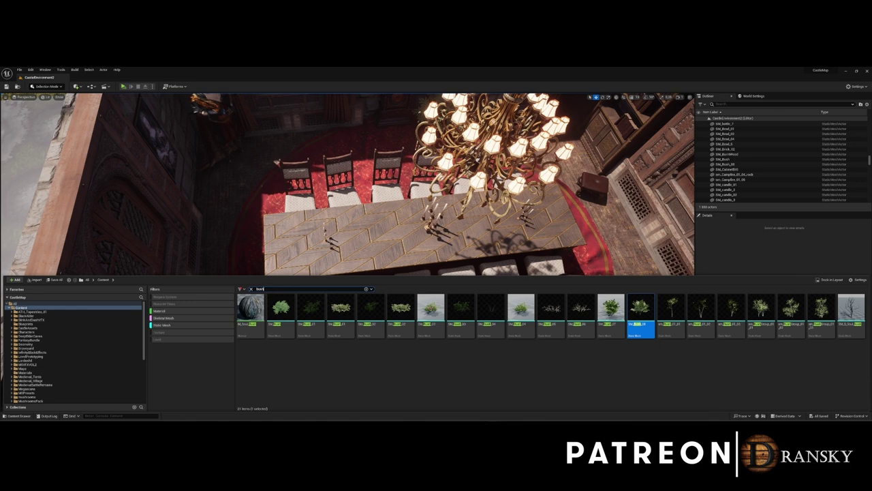
Clear the asset search, find the cloth with 'clothf', and delete it from the table
{"action": "key", "text": "Escape"}
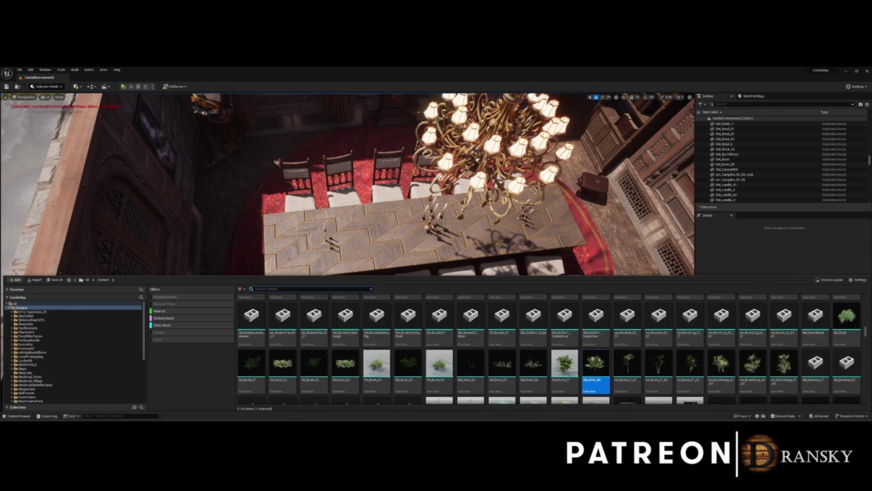
{"action": "type", "text": "cloth"}
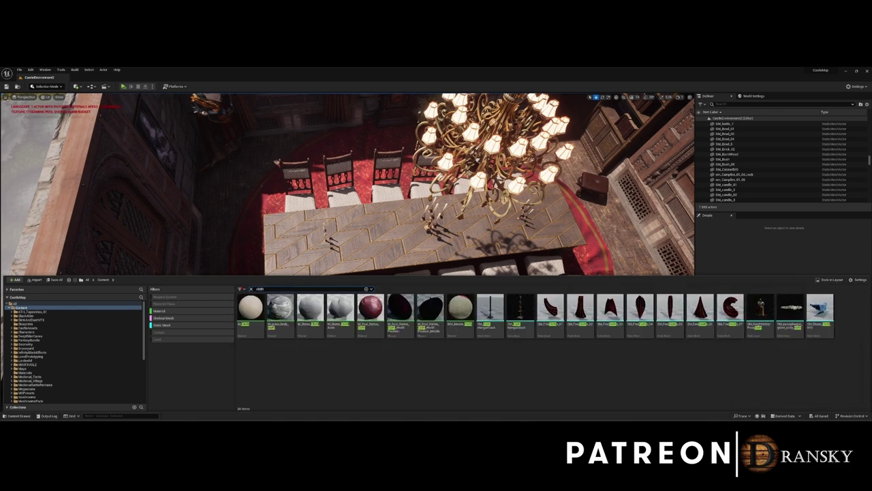
{"action": "type", "text": "f"}
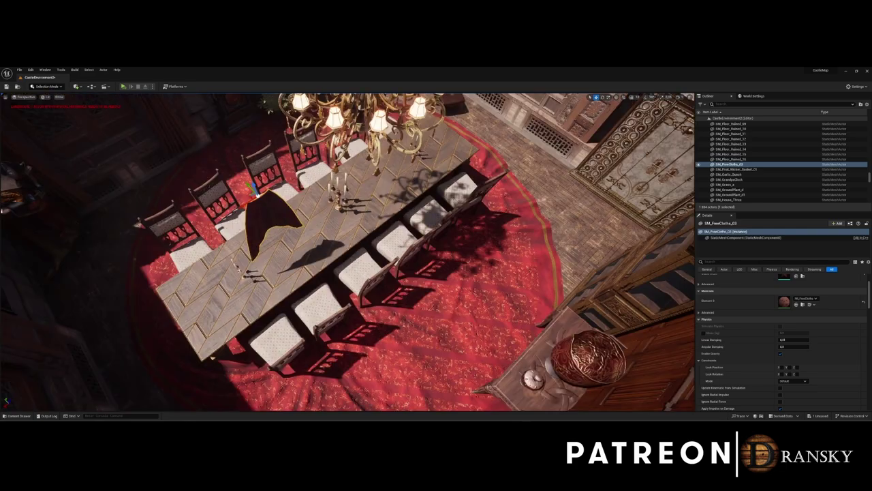
{"action": "key", "text": "Delete"}
{"action": "key", "text": "ctrl+space"}
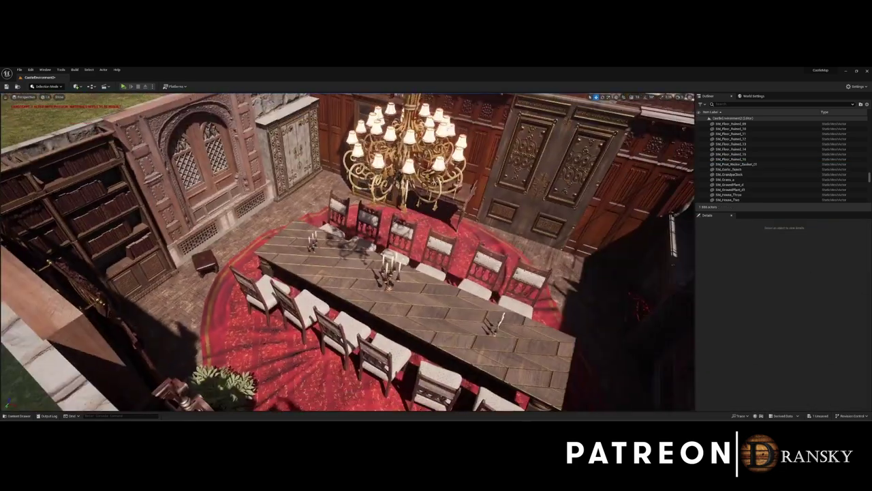
Add a Plane from the Quick Add menu and move it toward the table's near end
{"action": "left_click", "coordinate": [77, 86]}
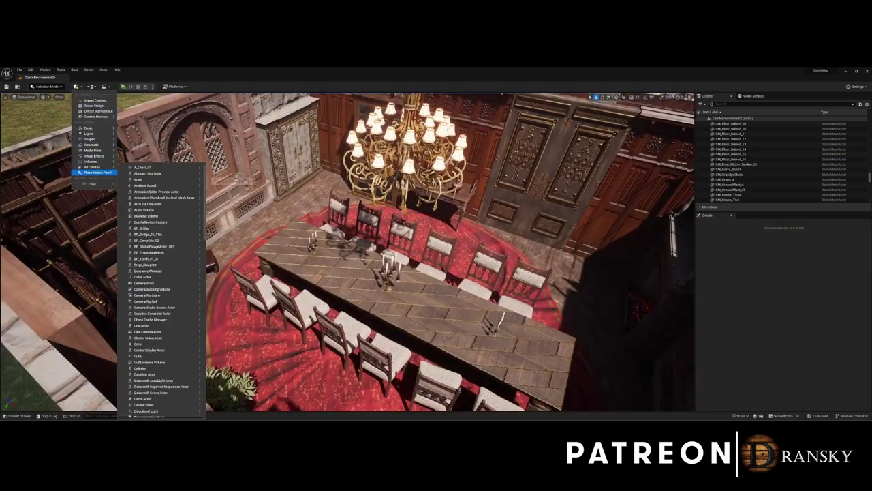
{"action": "mouse_move", "coordinate": [89, 139]}
{"action": "left_click", "coordinate": [133, 162]}
{"action": "left_click_drag", "start_coordinate": [347, 252], "coordinate": [398, 324]}
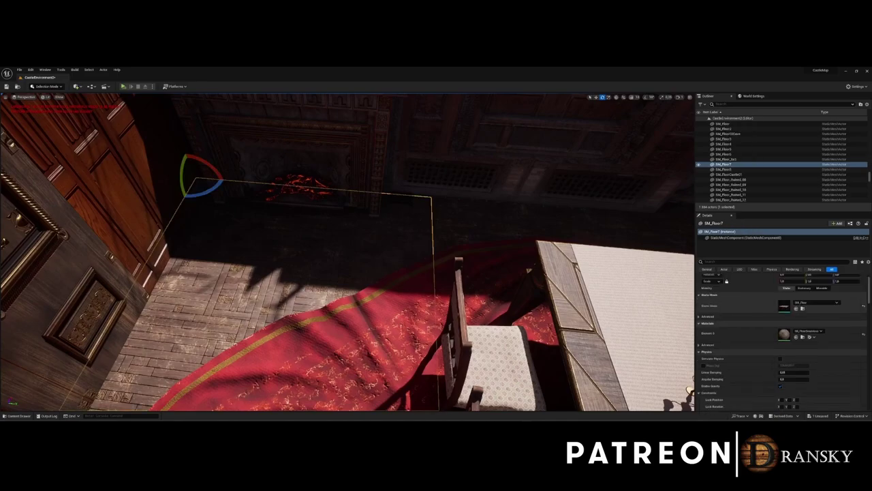
Search 'wood' and place SM_WoodPile_Small in front of the fireplace
{"action": "scroll", "coordinate": [857, 287], "scroll_direction": "up", "scroll_amount": 3}
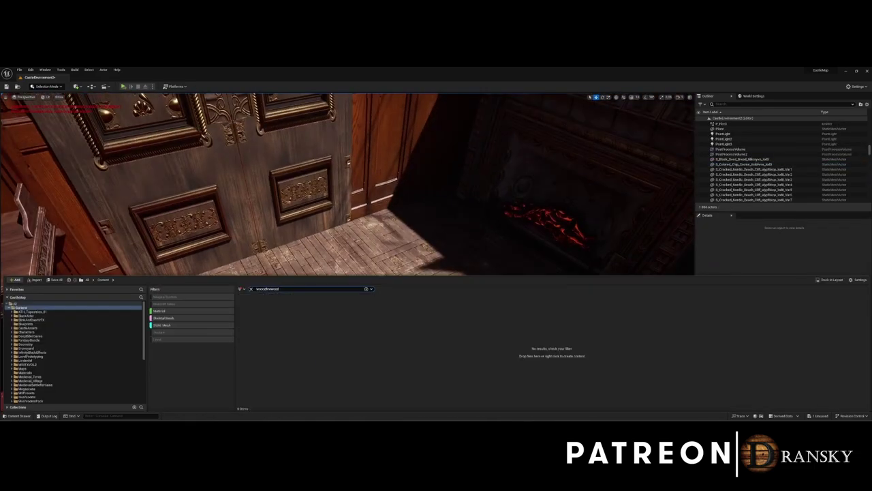
{"action": "type", "text": "wood"}
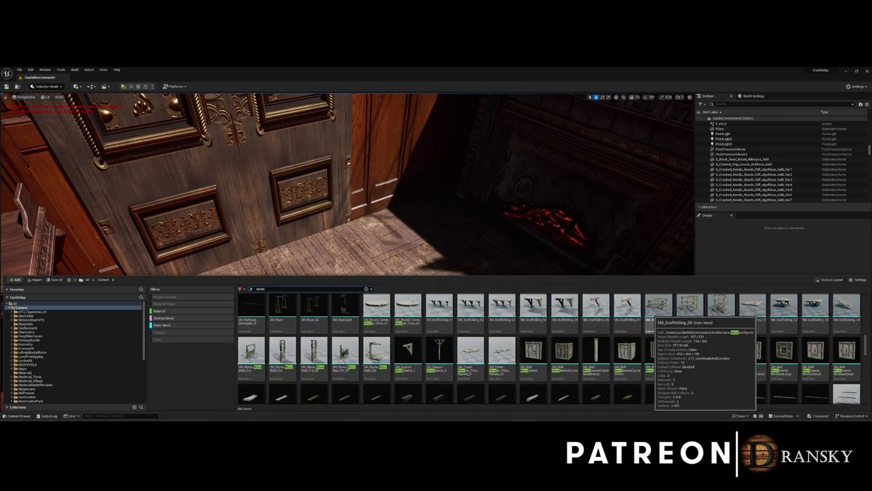
{"action": "scroll", "coordinate": [763, 341], "scroll_direction": "down", "scroll_amount": 2}
{"action": "scroll", "coordinate": [763, 341], "scroll_direction": "down", "scroll_amount": 2}
{"action": "scroll", "coordinate": [763, 340], "scroll_direction": "down", "scroll_amount": 2}
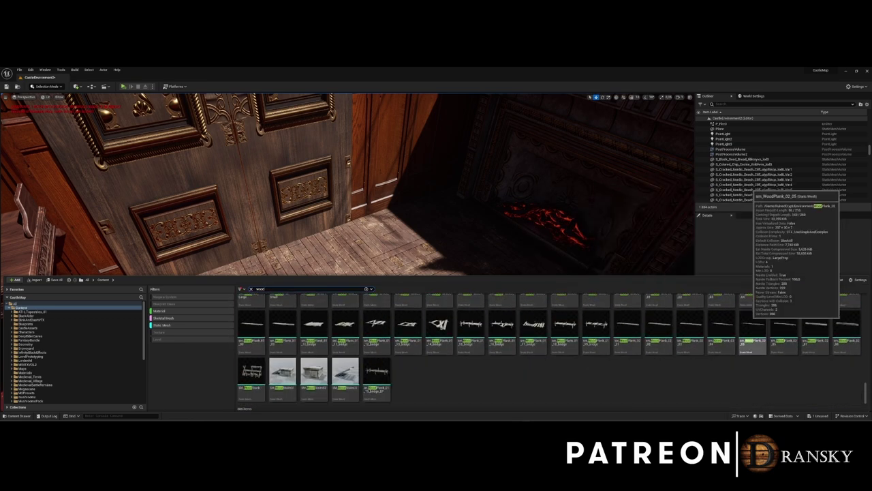
{"action": "scroll", "coordinate": [764, 341], "scroll_direction": "down", "scroll_amount": 2}
{"action": "left_click_drag", "start_coordinate": [283, 350], "coordinate": [487, 311]}
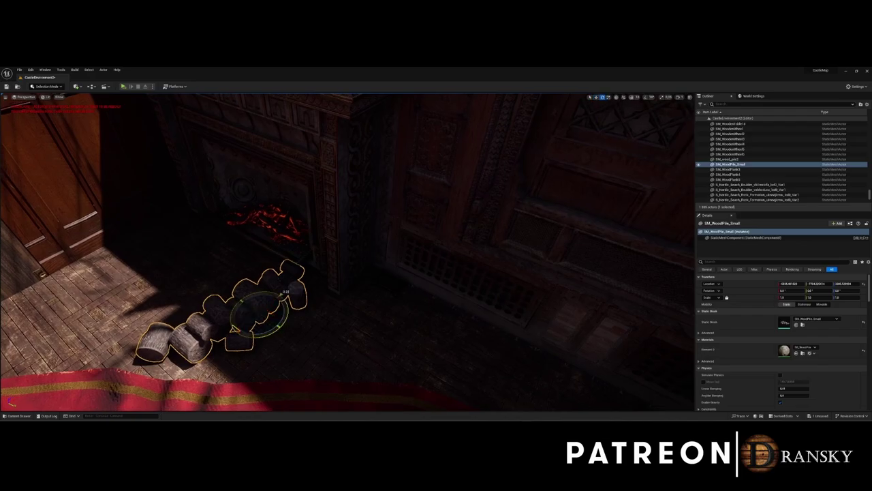
{"action": "right_click_drag", "start_coordinate": [347, 252], "coordinate": [381, 225]}
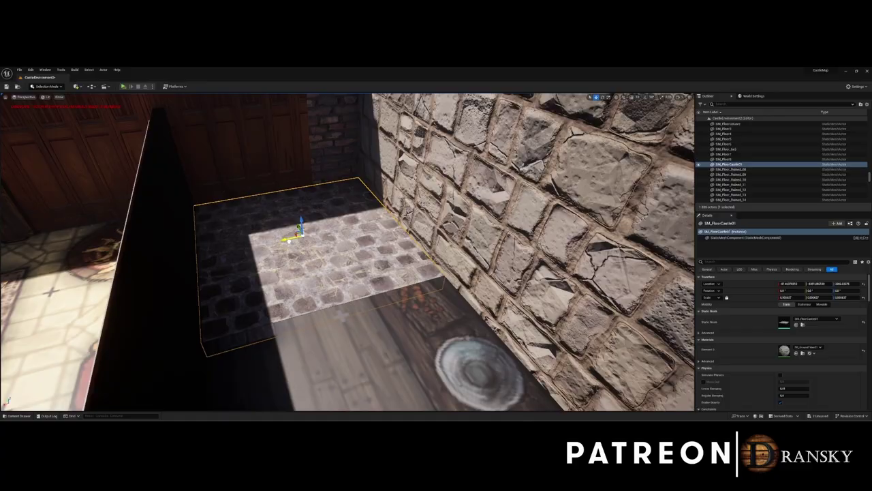
{"action": "left_click", "coordinate": [728, 169]}
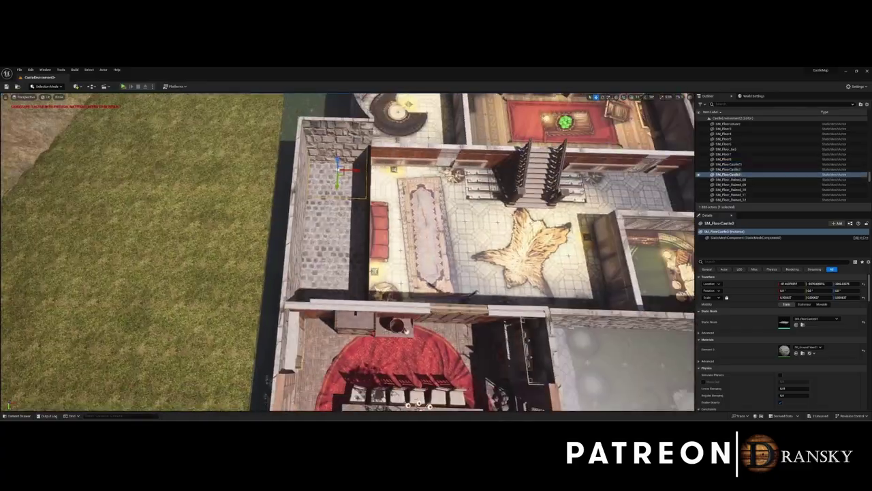
{"action": "left_click", "coordinate": [728, 164], "text": "shift"}
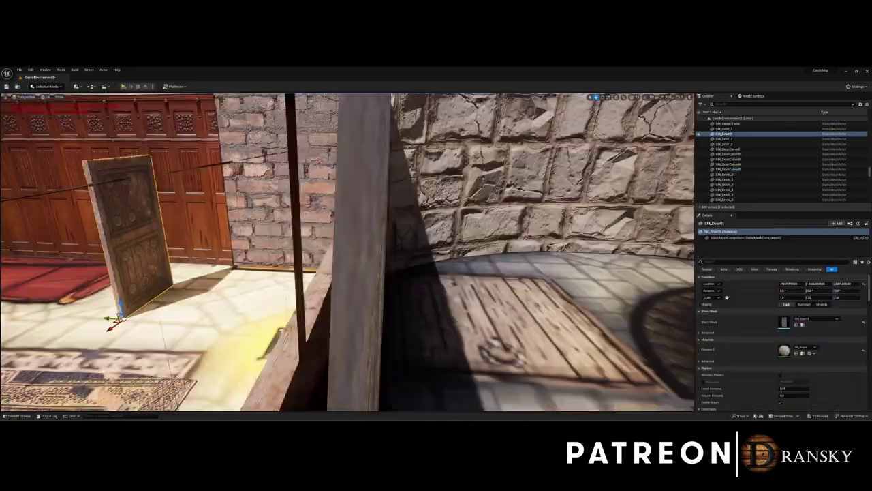
{"action": "key", "text": "f"}
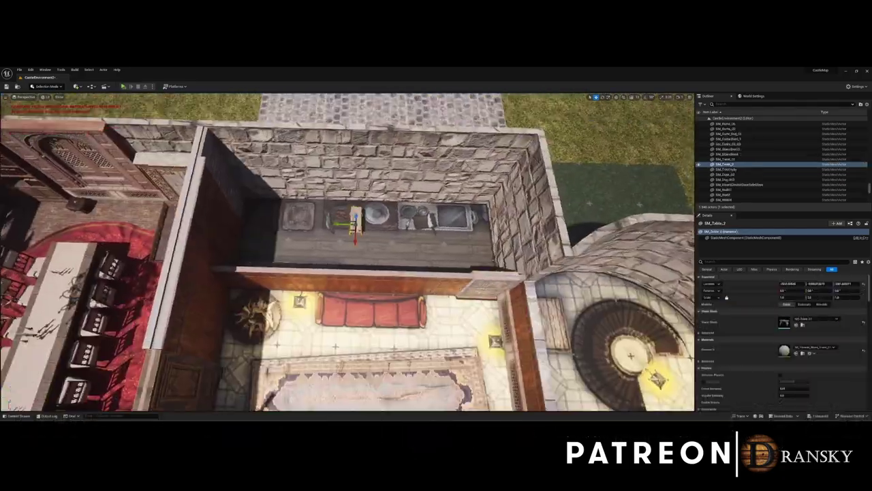
Save all changes, then search the assets for 'backs', 'furn', 'storage' and finally 'all'
{"action": "key", "text": "ctrl+s"}
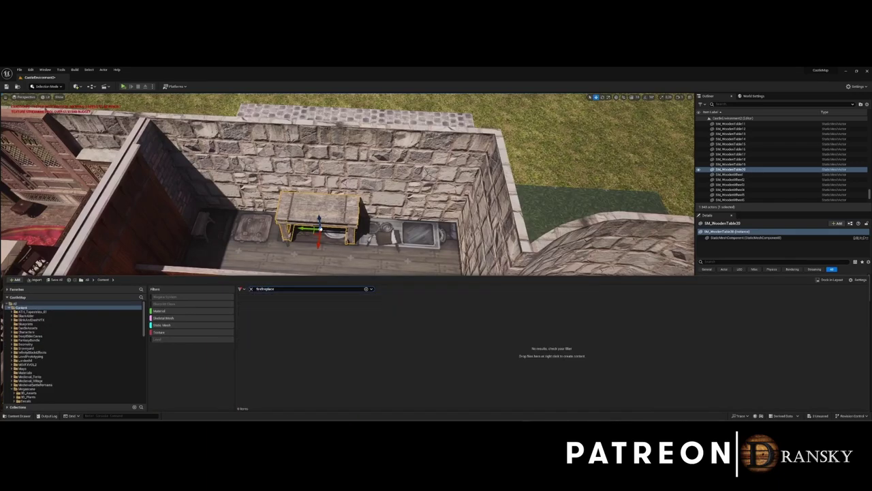
{"action": "type", "text": "backs"}
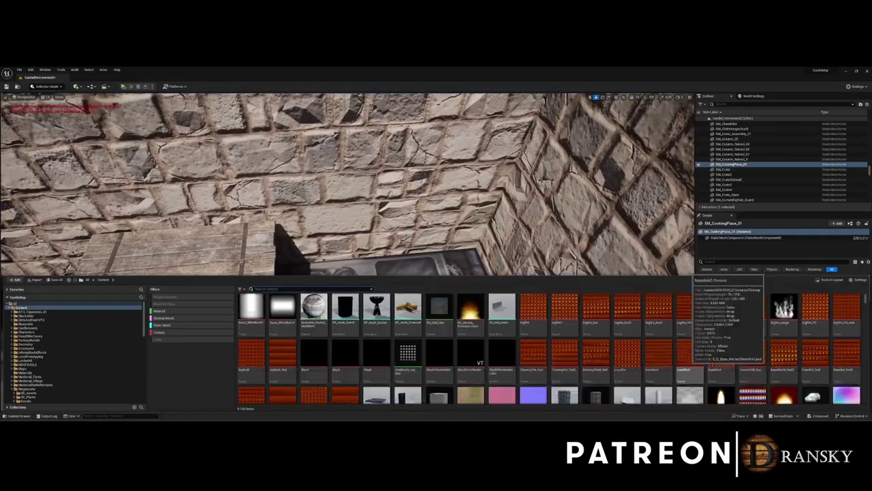
{"action": "scroll", "coordinate": [545, 347], "scroll_direction": "down", "scroll_amount": 2}
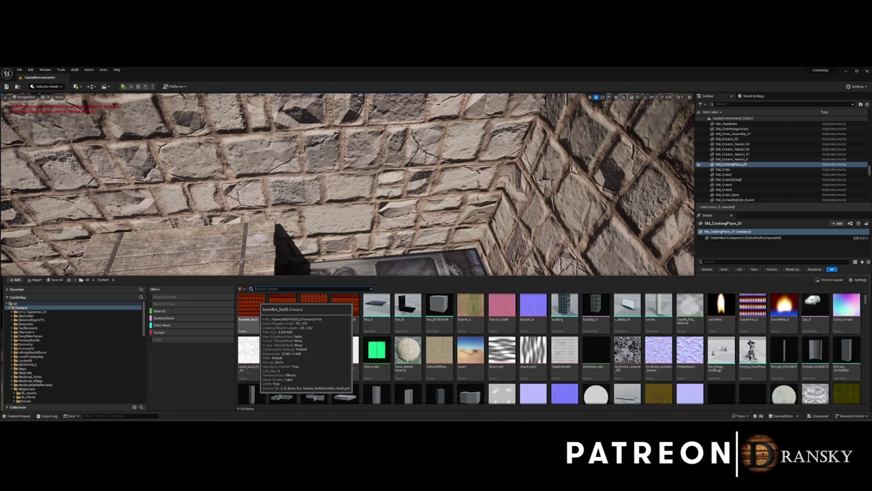
{"action": "type", "text": "furn"}
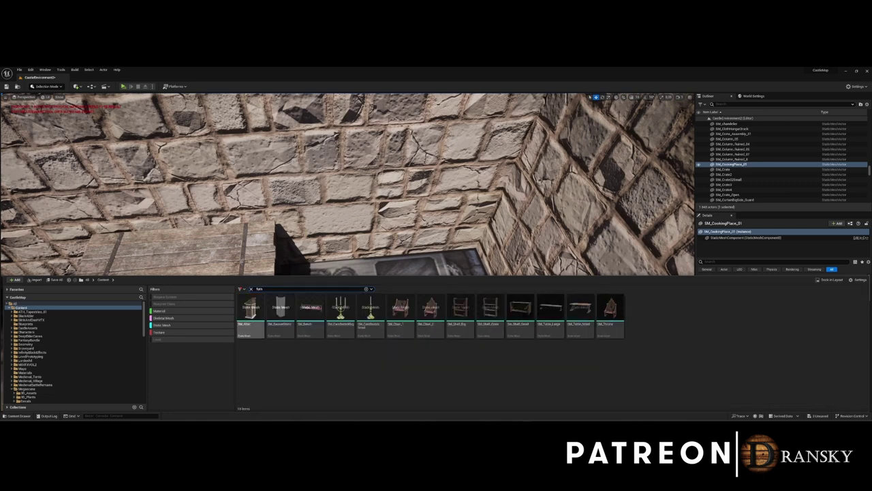
{"action": "key", "text": "Escape"}
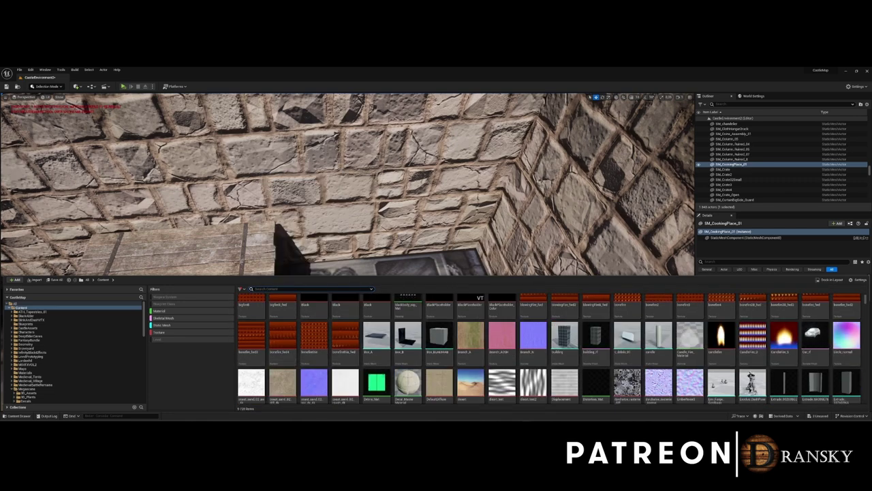
{"action": "type", "text": "storage"}
{"action": "key", "text": "Escape"}
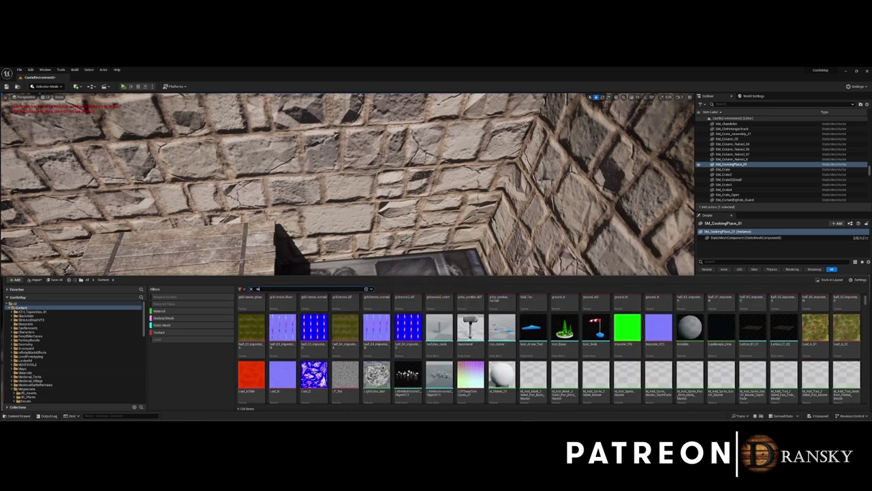
{"action": "type", "text": "all"}
Place a corner wall piece, rotate it -90, and move it into an L around the pit
{"action": "left_click_drag", "start_coordinate": [312, 330], "coordinate": [381, 368]}
{"action": "type", "text": "f"}
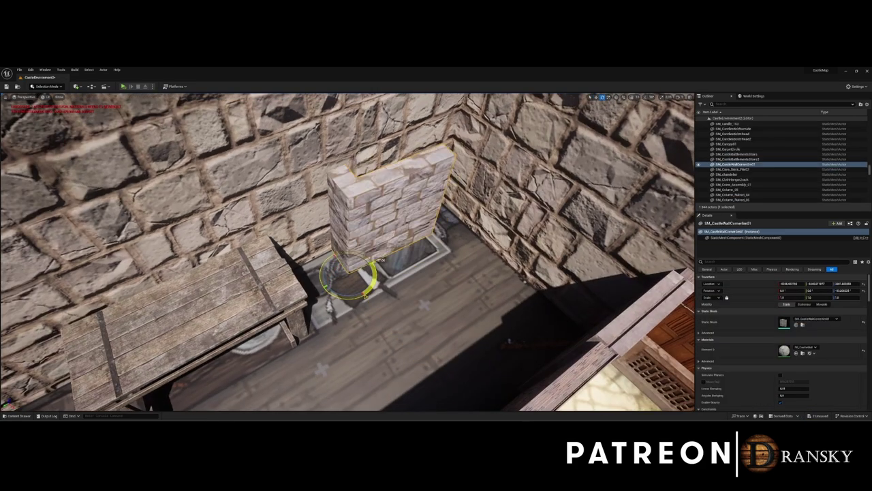
{"action": "type", "text": "-90"}
{"action": "key", "text": "Return"}
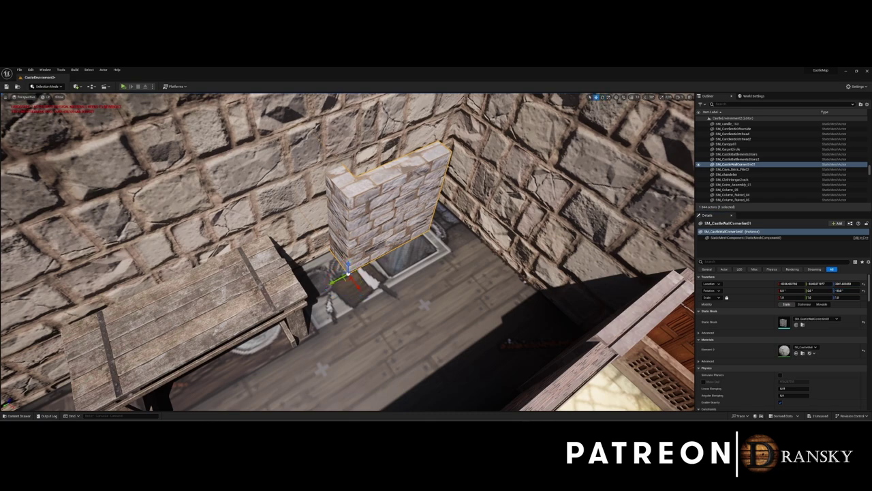
{"action": "left_click_drag", "start_coordinate": [348, 272], "coordinate": [324, 344]}
{"action": "right_click_drag", "start_coordinate": [324, 344], "coordinate": [409, 300]}
{"action": "left_click_drag", "start_coordinate": [408, 300], "coordinate": [445, 301]}
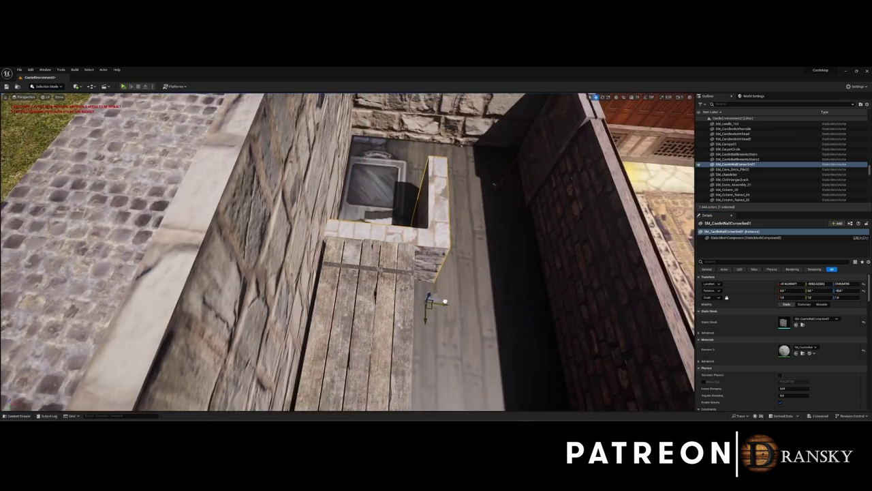
{"action": "right_click_drag", "start_coordinate": [445, 300], "coordinate": [381, 273]}
{"action": "left_click_drag", "start_coordinate": [838, 291], "coordinate": [860, 298]}
{"action": "mouse_move", "coordinate": [409, 286]}
{"action": "right_mouse_down"}
{"action": "mouse_move", "coordinate": [405, 293]}
{"action": "mouse_move", "coordinate": [371, 276]}
{"action": "right_mouse_up"}
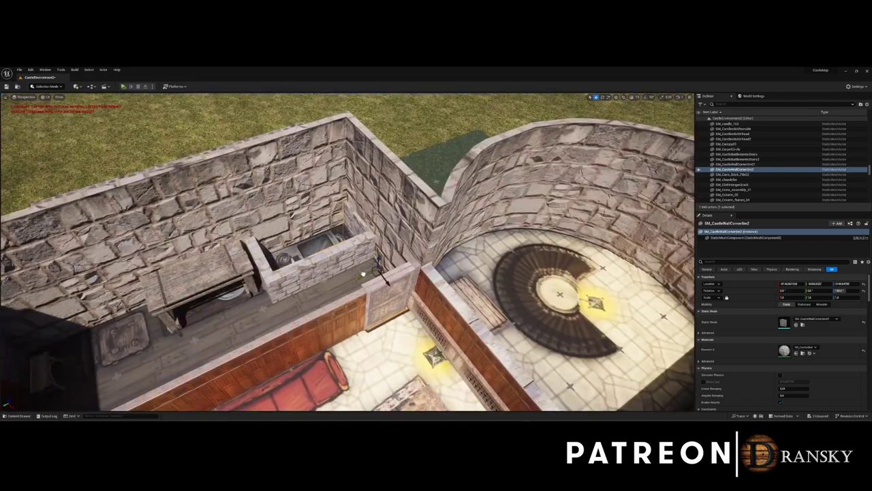
Search the Content Drawer for 'grigate' and place the metal gate by the pit
{"action": "left_click", "coordinate": [334, 261]}
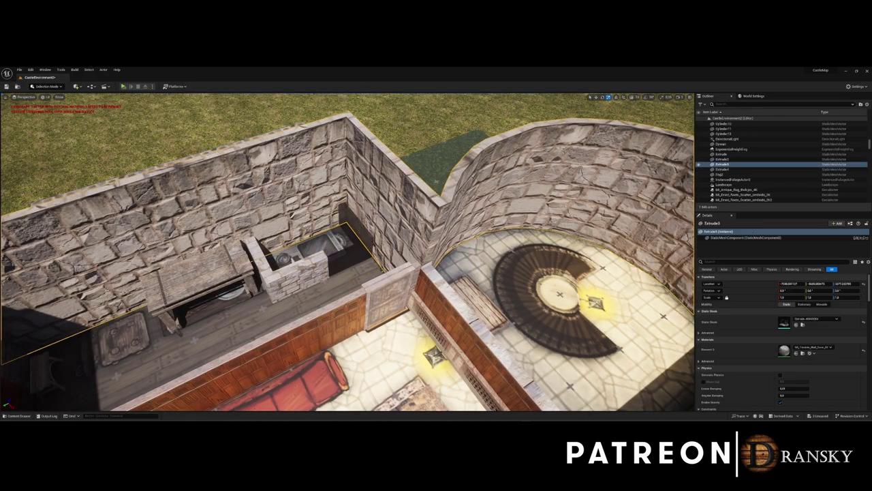
{"action": "right_click_drag", "start_coordinate": [334, 262], "coordinate": [515, 225]}
{"action": "key", "text": "ctrl+space"}
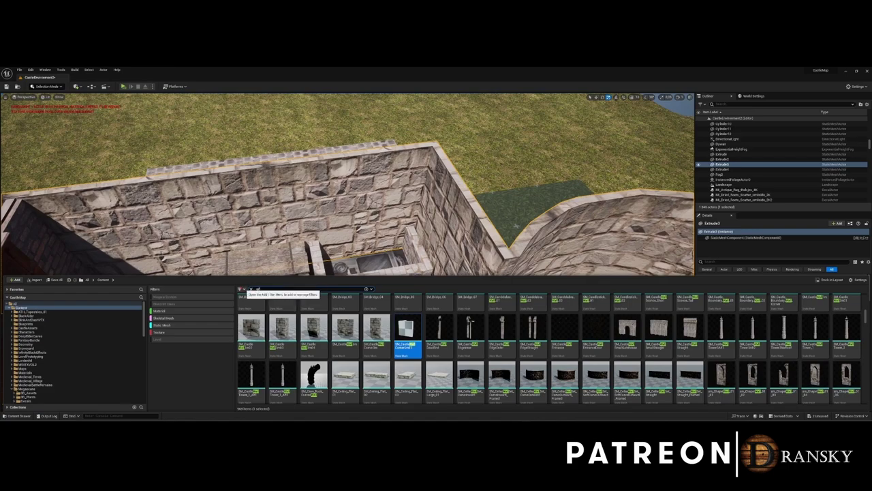
{"action": "type", "text": "gri"}
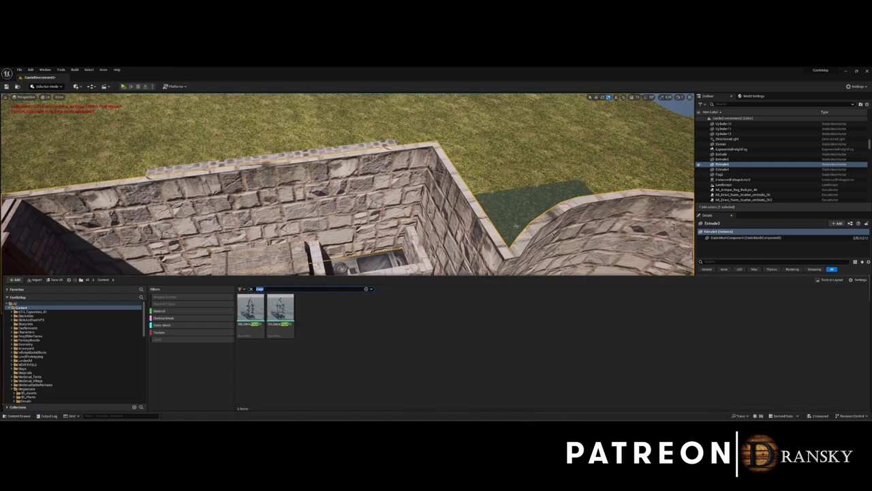
{"action": "type", "text": "gate"}
{"action": "left_click_drag", "start_coordinate": [821, 310], "coordinate": [339, 300]}
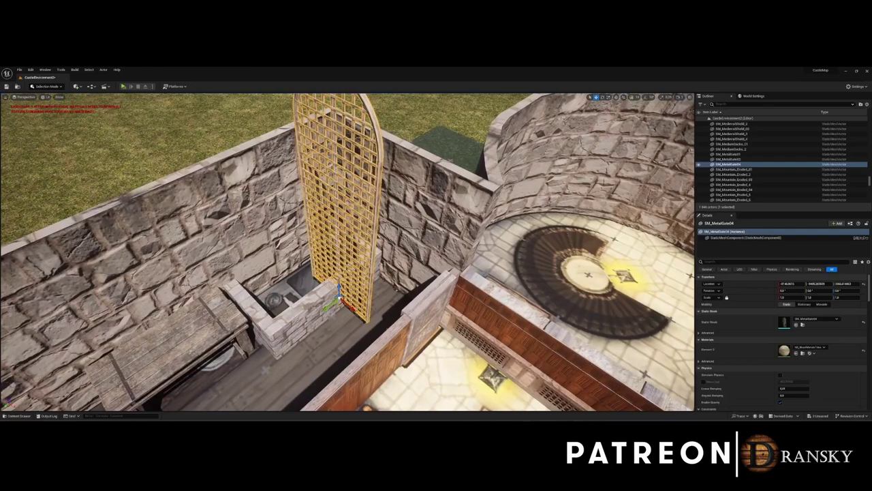
Set the gate's rotation values to 90 and 90 so it lies flat
{"action": "mouse_move", "coordinate": [838, 291]}
{"action": "left_mouse_down"}
{"action": "mouse_move", "coordinate": [848, 291]}
{"action": "mouse_move", "coordinate": [835, 295]}
{"action": "left_mouse_up"}
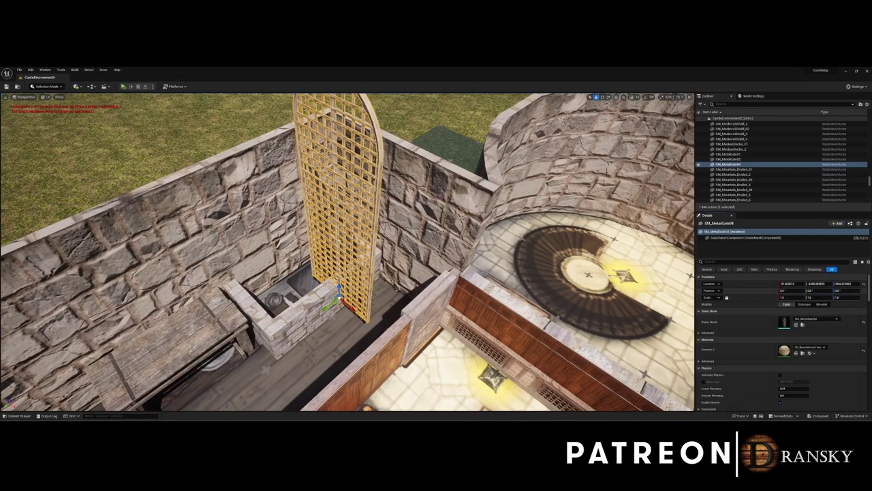
{"action": "left_click", "coordinate": [784, 291]}
{"action": "type", "text": "90"}
{"action": "key", "text": "Return"}
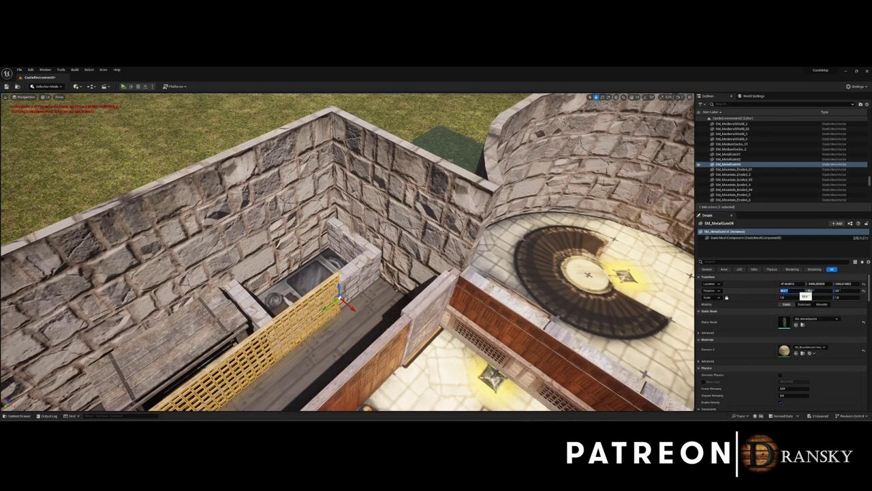
{"action": "type", "text": "90"}
{"action": "key", "text": "Return"}
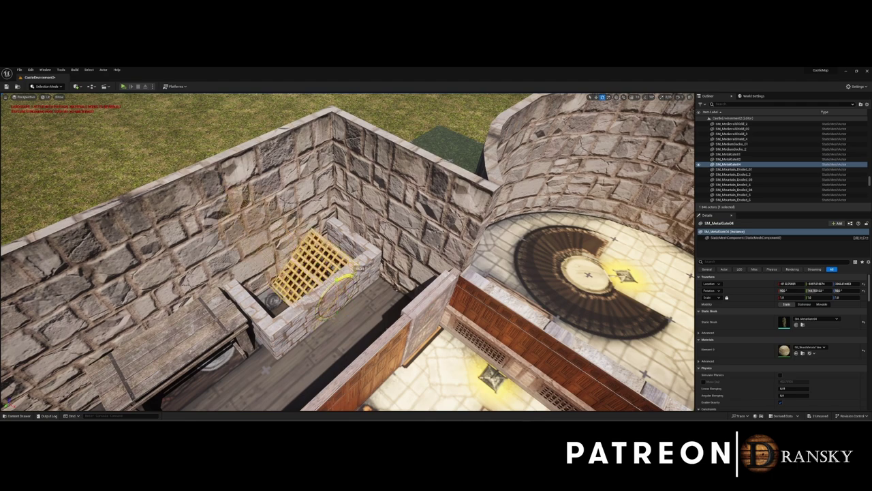
{"action": "right_click_drag", "start_coordinate": [347, 252], "coordinate": [381, 258]}
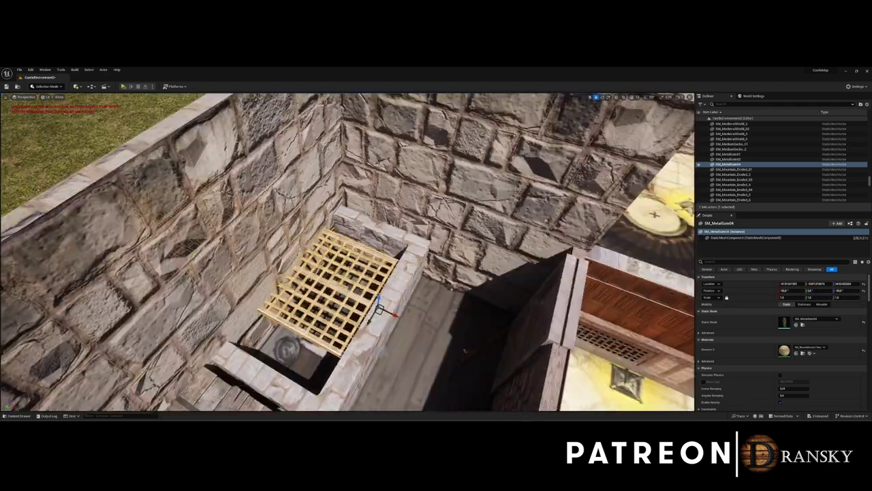
{"action": "right_click_drag", "start_coordinate": [347, 252], "coordinate": [368, 224]}
Duplicate the grate alongside the original and open its materials list
{"action": "left_click_drag", "start_coordinate": [354, 280], "coordinate": [488, 280], "text": "alt"}
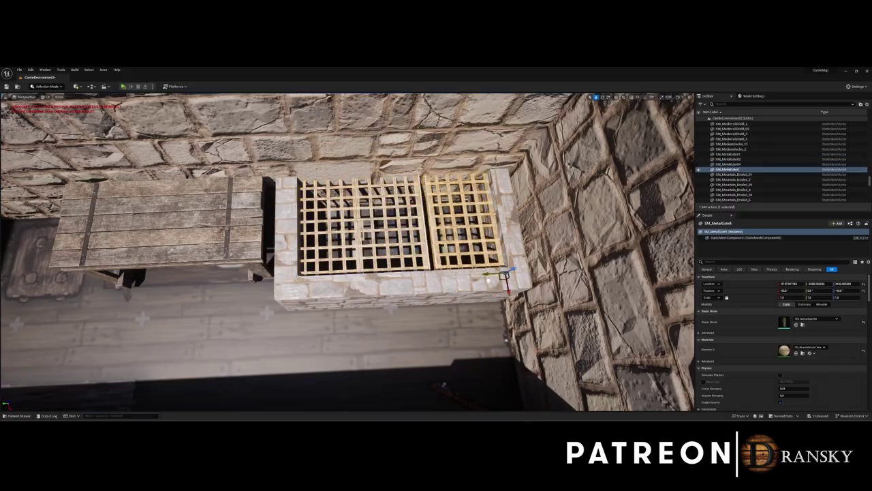
{"action": "right_click_drag", "start_coordinate": [347, 252], "coordinate": [368, 231]}
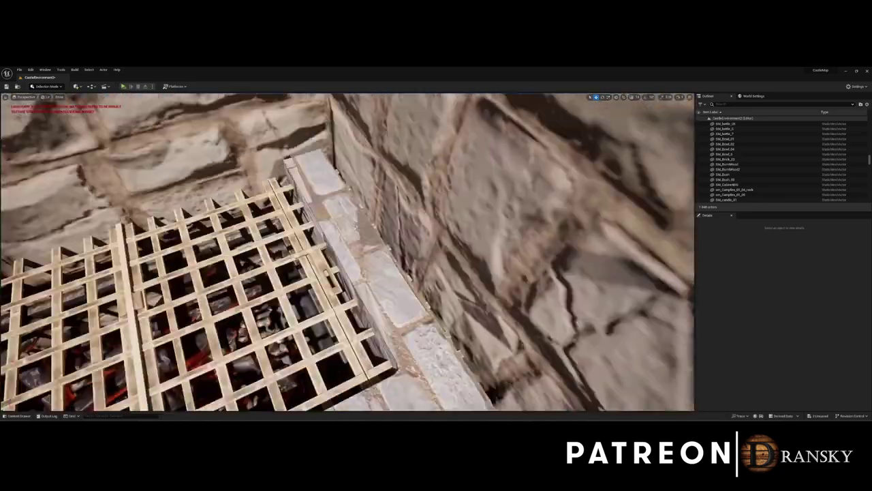
{"action": "left_click", "coordinate": [293, 122]}
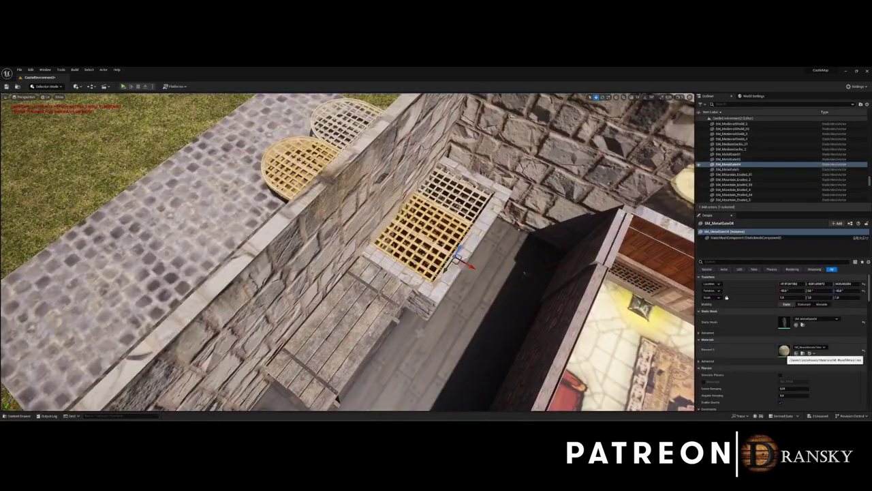
{"action": "left_click", "coordinate": [817, 346]}
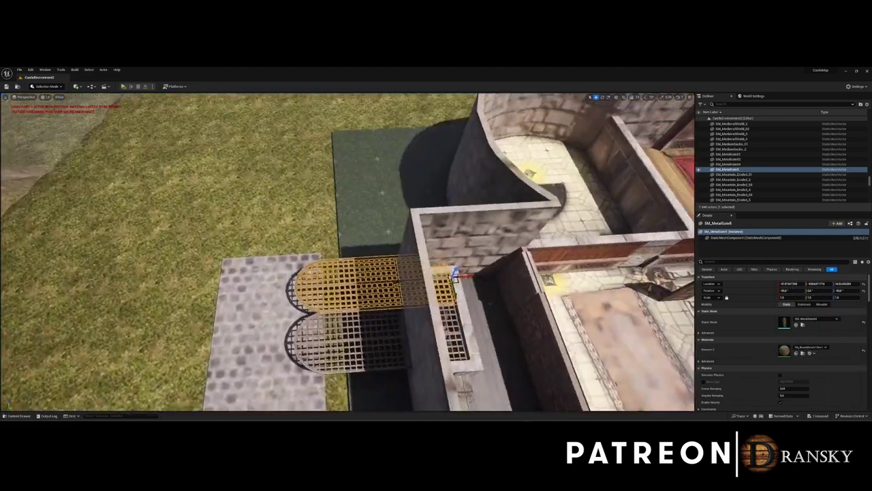
Switch to Modeling Mode, open PolyCut on the framed gate, cancel it, and select the cobblestone floor
{"action": "left_click", "coordinate": [47, 86]}
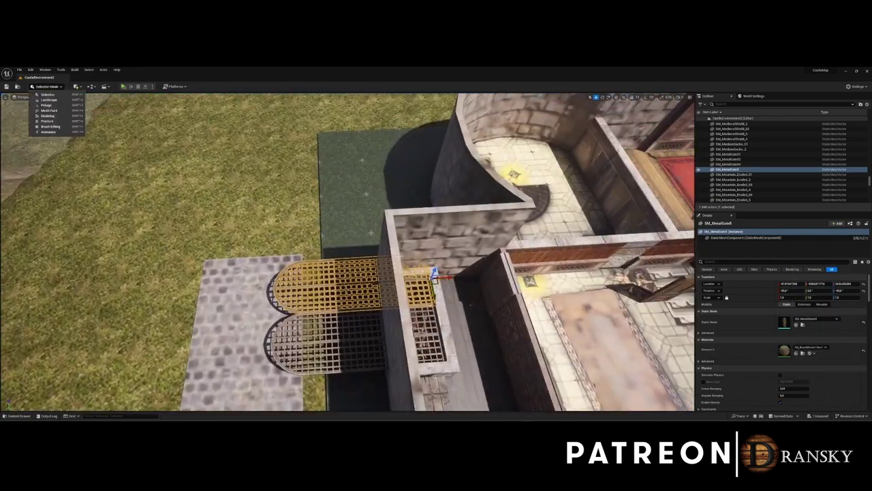
{"action": "left_click", "coordinate": [47, 115]}
{"action": "left_click", "coordinate": [8, 155]}
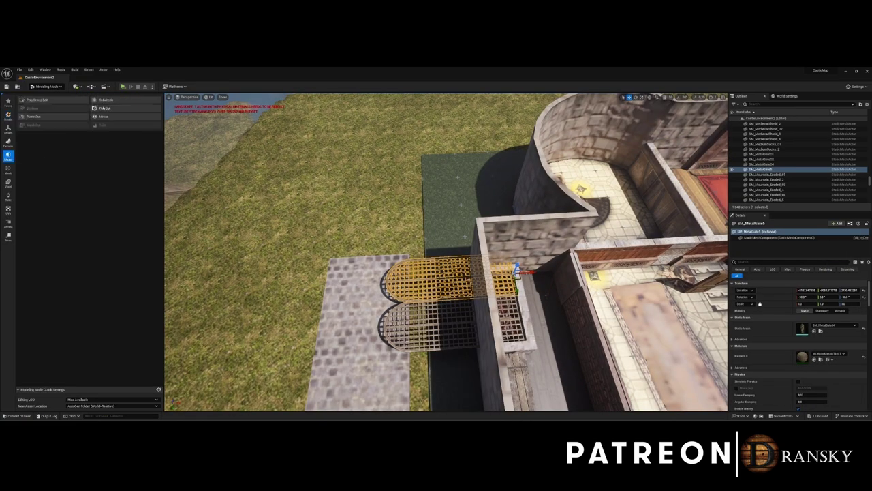
{"action": "left_click", "coordinate": [31, 133]}
{"action": "key", "text": "f"}
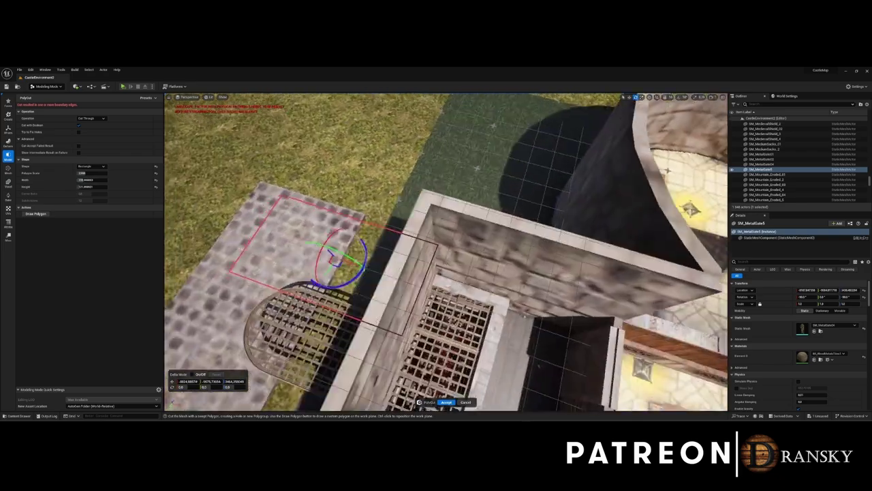
{"action": "key", "text": "Return"}
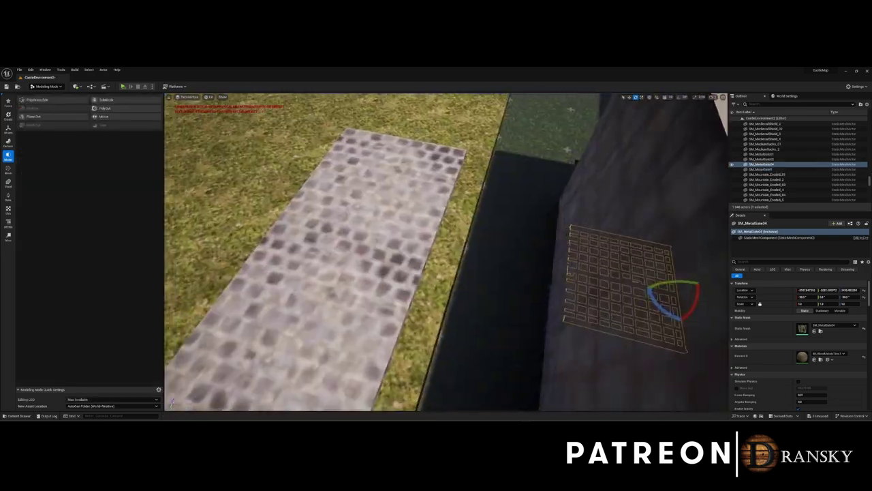
{"action": "left_click", "coordinate": [376, 179]}
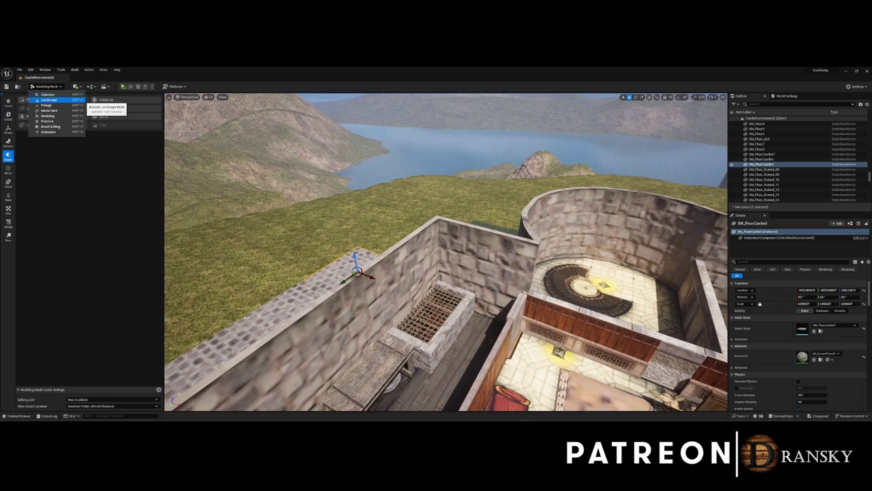
Return to Selection Mode, search 'pot', and place two iron pots on the grate
{"action": "left_click", "coordinate": [48, 94]}
{"action": "key", "text": "ctrl+space"}
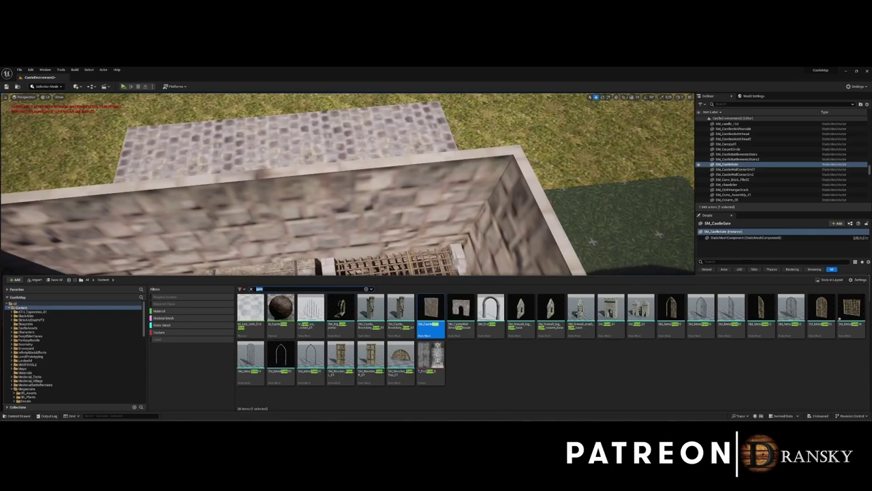
{"action": "type", "text": "pot"}
{"action": "left_click_drag", "start_coordinate": [502, 307], "coordinate": [351, 262]}
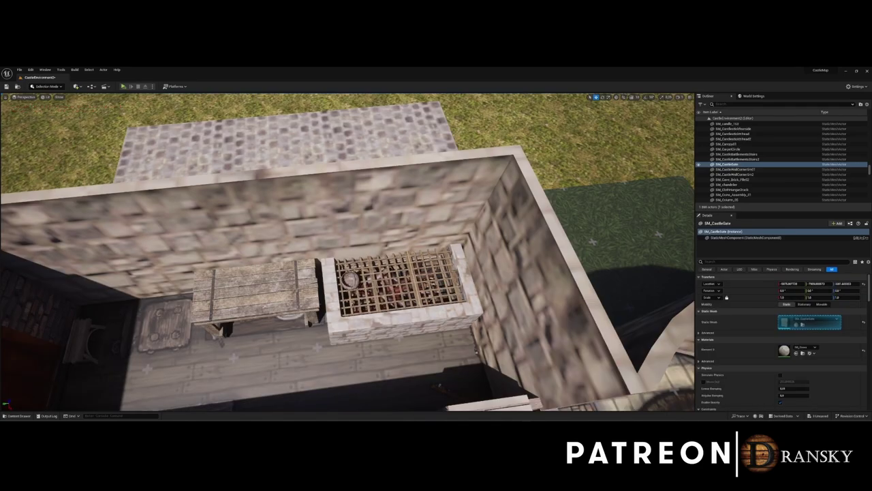
{"action": "key", "text": "ctrl+space"}
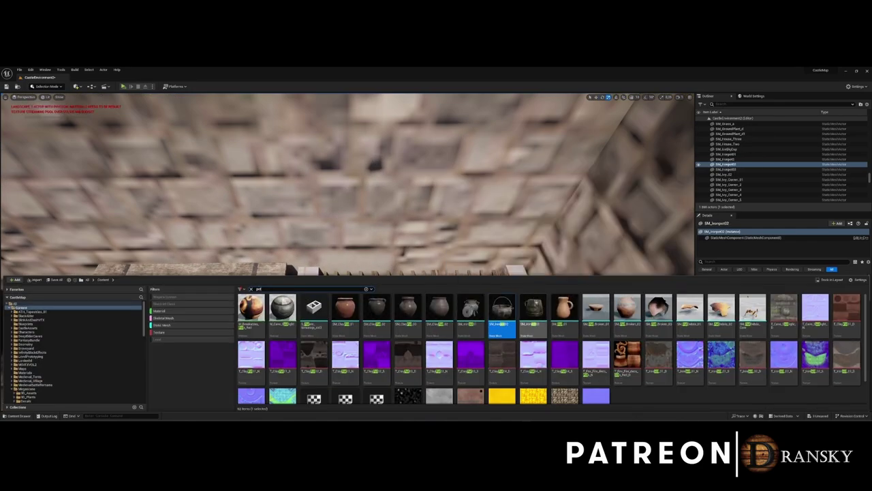
{"action": "left_click_drag", "start_coordinate": [534, 321], "coordinate": [456, 327]}
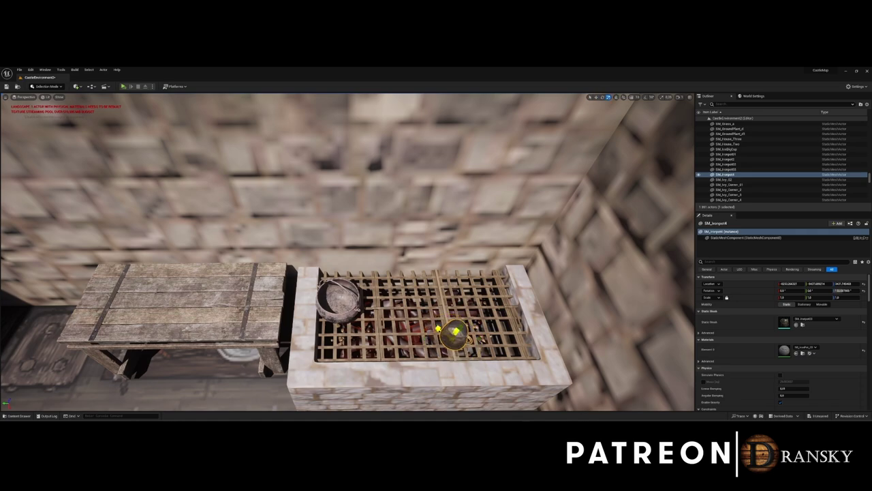
{"action": "right_click_drag", "start_coordinate": [409, 272], "coordinate": [382, 205]}
Place another asset, then rotate the small chair to face the table
{"action": "key", "text": "ctrl+space"}
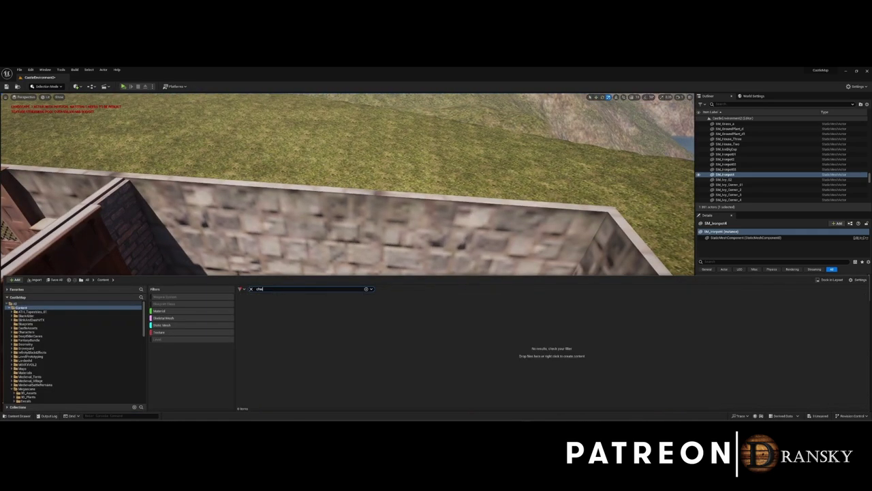
{"action": "left_click_drag", "start_coordinate": [409, 306], "coordinate": [502, 345]}
{"action": "left_click", "coordinate": [248, 332]}
{"action": "right_click_drag", "start_coordinate": [248, 332], "coordinate": [299, 320]}
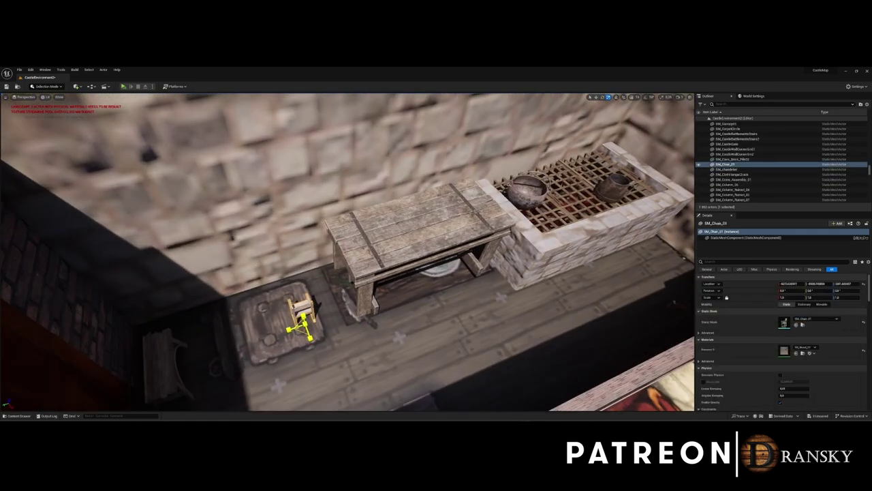
{"action": "key", "text": "e"}
{"action": "left_click_drag", "start_coordinate": [310, 310], "coordinate": [286, 327]}
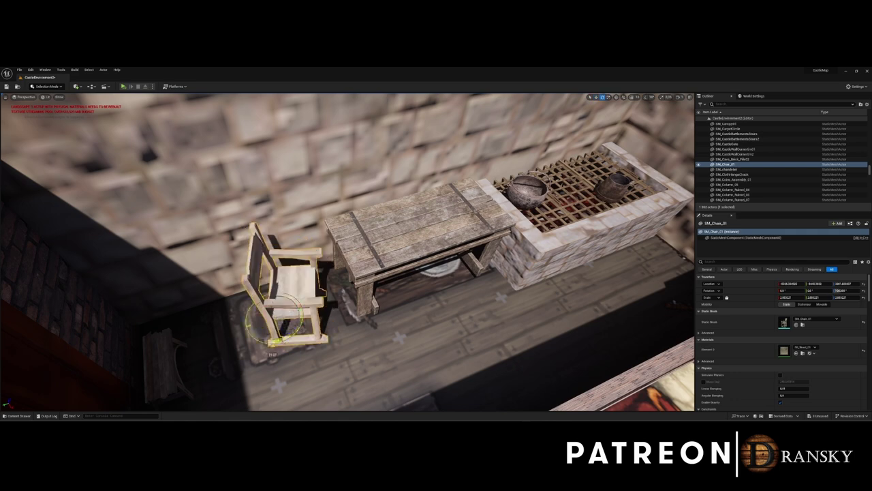
Place a stool beside the table, undoing its last scaling
{"action": "key", "text": "ctrl+space"}
{"action": "left_click_drag", "start_coordinate": [490, 313], "coordinate": [379, 340]}
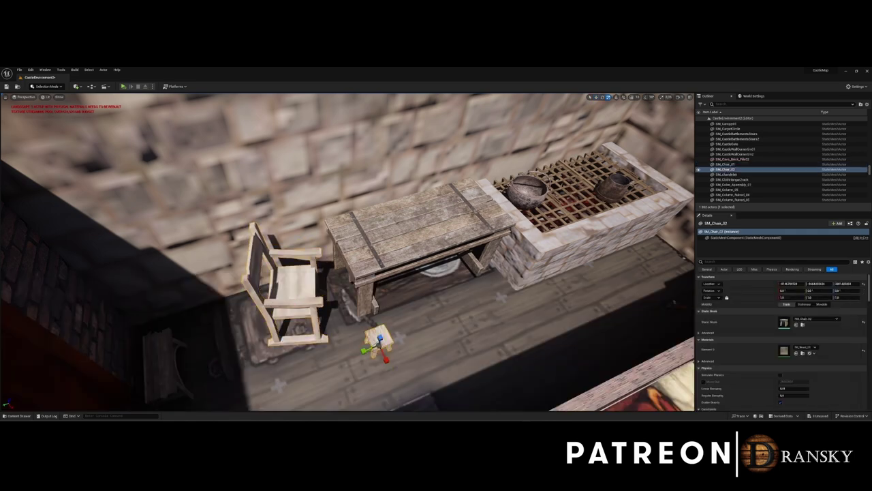
{"action": "key", "text": "ctrl+z"}
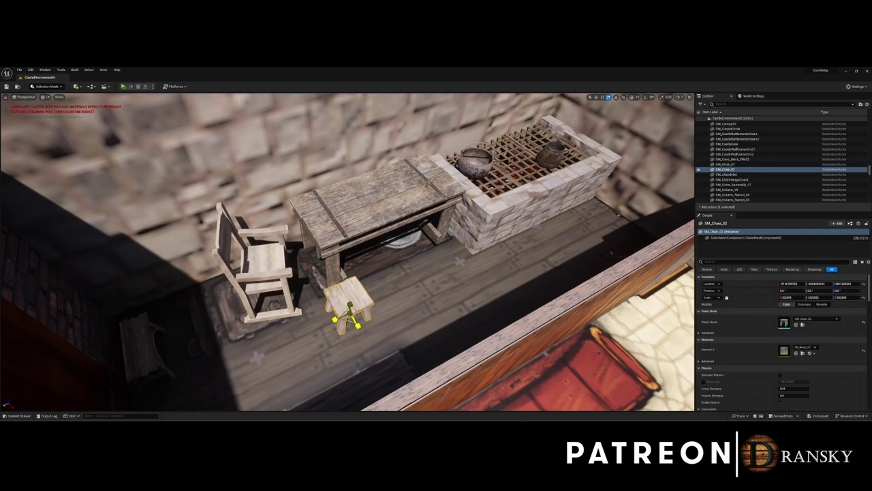
{"action": "right_click_drag", "start_coordinate": [348, 252], "coordinate": [382, 232]}
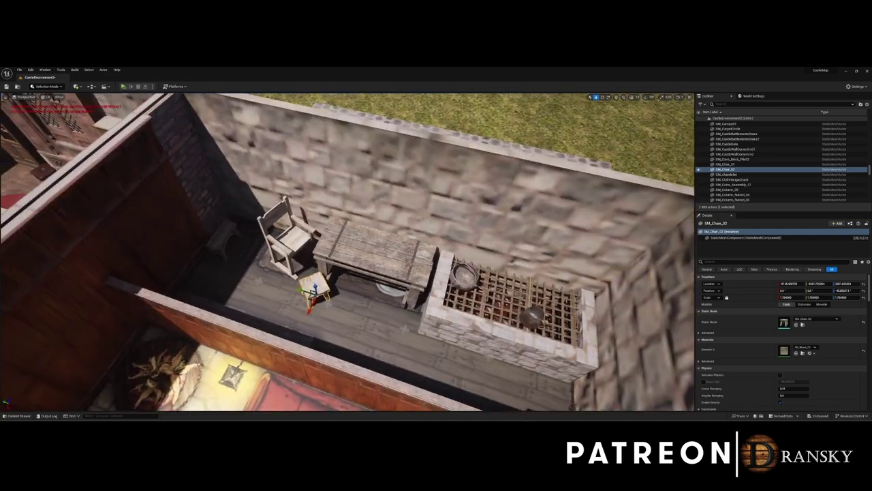
Frame the table and undo the oversized duplicate table
{"action": "key", "text": "f"}
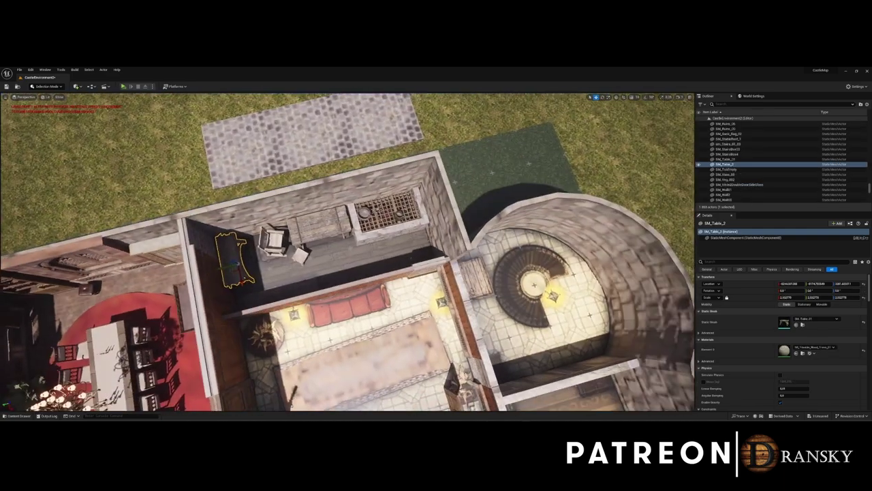
{"action": "scroll", "coordinate": [347, 252], "scroll_direction": "up", "scroll_amount": 3}
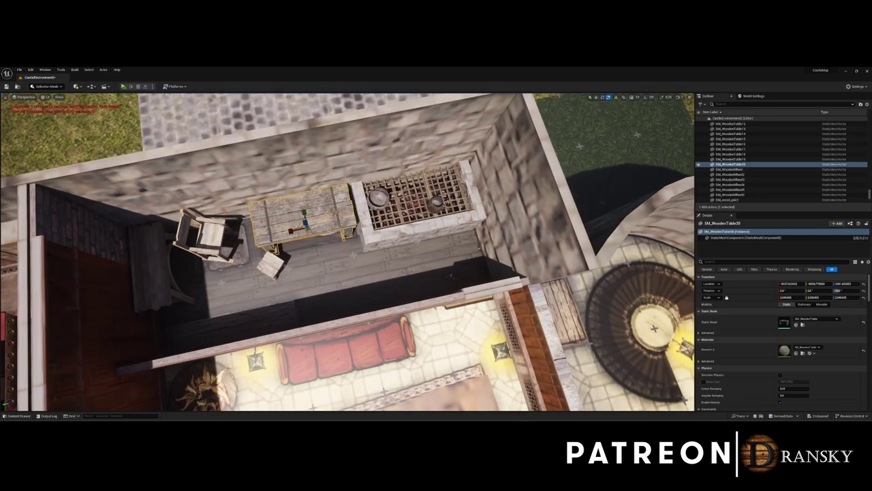
{"action": "key", "text": "e"}
{"action": "key", "text": "ctrl+z"}
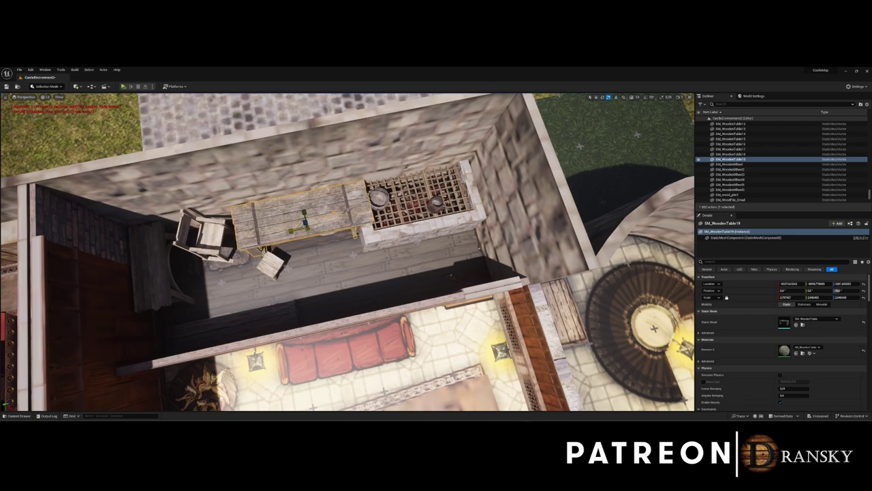
Place a wooden shelf on the table and scale it taller, to about 1.417
{"action": "key", "text": "ctrl+space"}
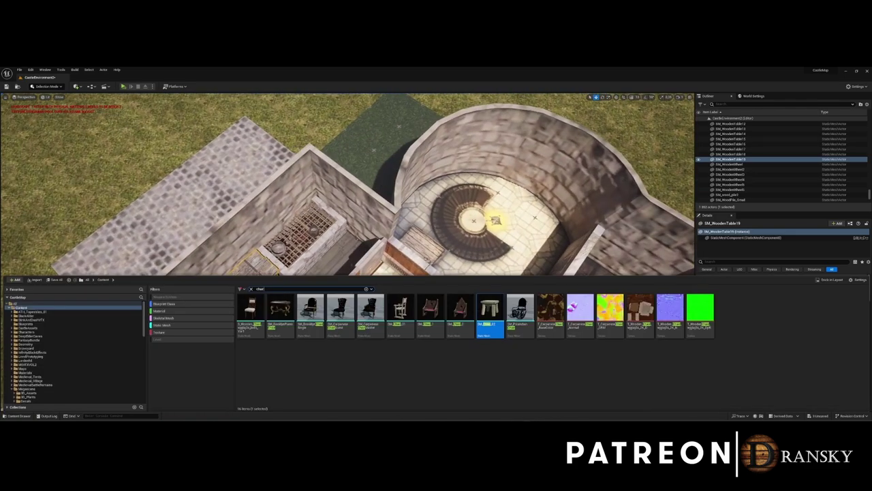
{"action": "left_click_drag", "start_coordinate": [490, 310], "coordinate": [239, 314]}
{"action": "key", "text": "f"}
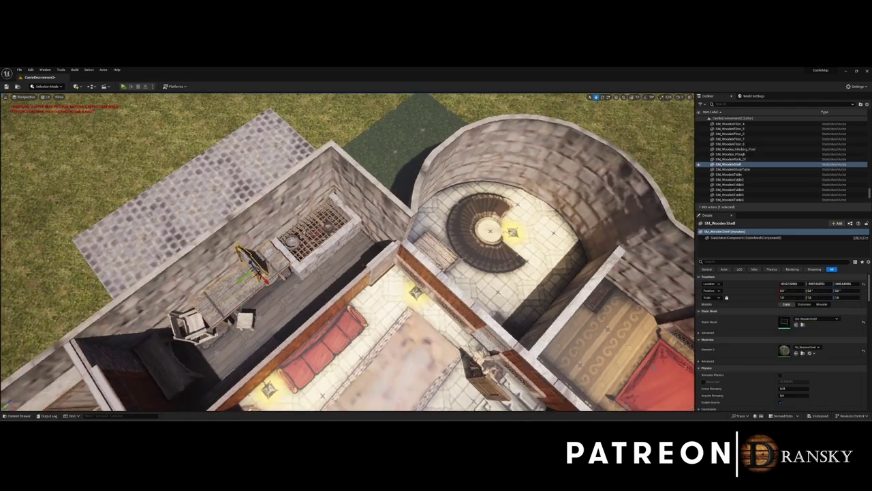
{"action": "key", "text": "f"}
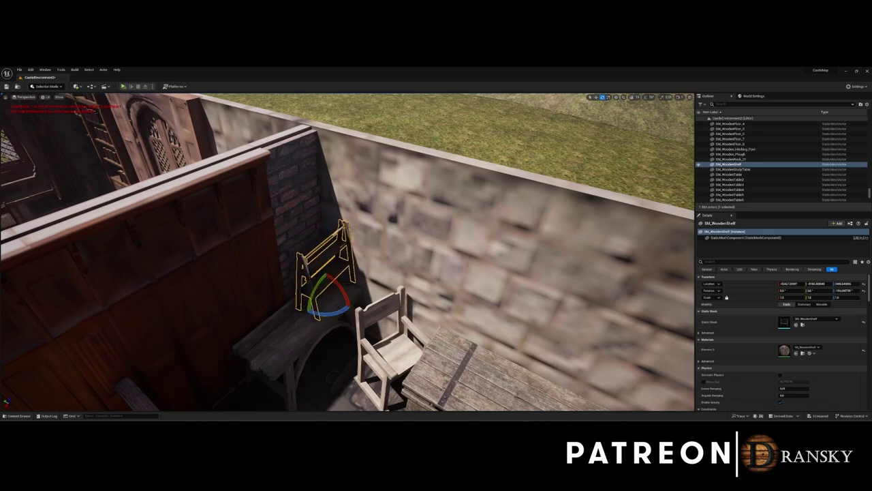
{"action": "key", "text": "w"}
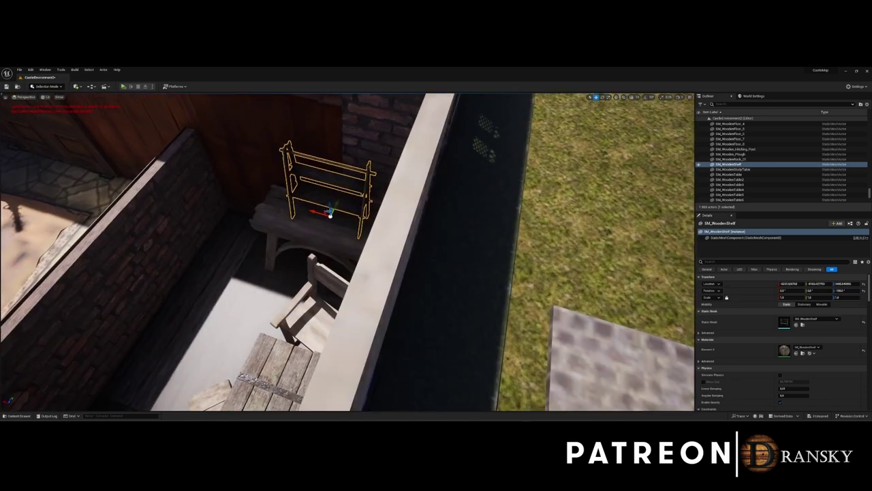
{"action": "right_click_drag", "start_coordinate": [347, 252], "coordinate": [409, 259]}
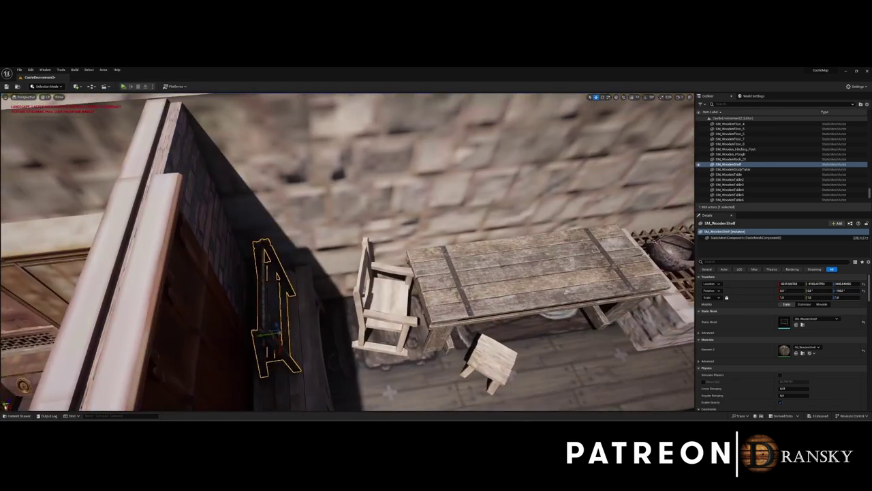
{"action": "right_click_drag", "start_coordinate": [347, 252], "coordinate": [409, 259]}
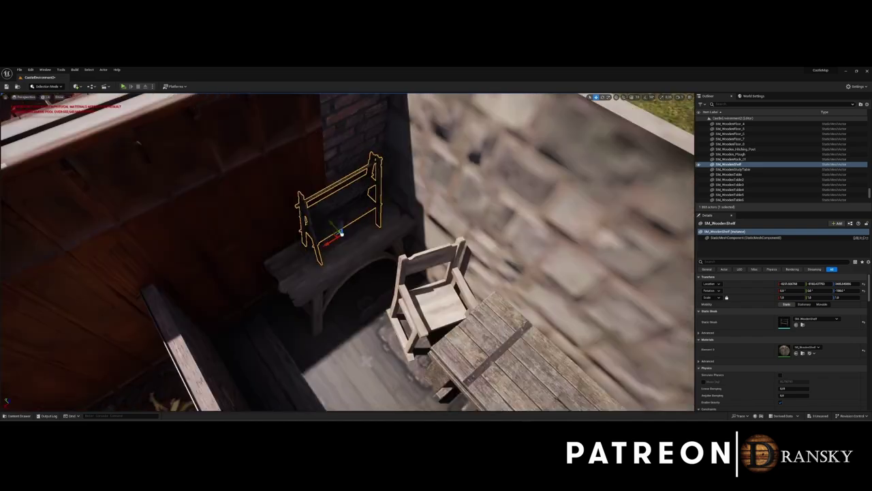
{"action": "left_click_drag", "start_coordinate": [356, 259], "coordinate": [368, 245]}
{"action": "mouse_move", "coordinate": [368, 245]}
{"action": "right_mouse_down"}
{"action": "mouse_move", "coordinate": [436, 259]}
{"action": "mouse_move", "coordinate": [409, 259]}
{"action": "right_mouse_up"}
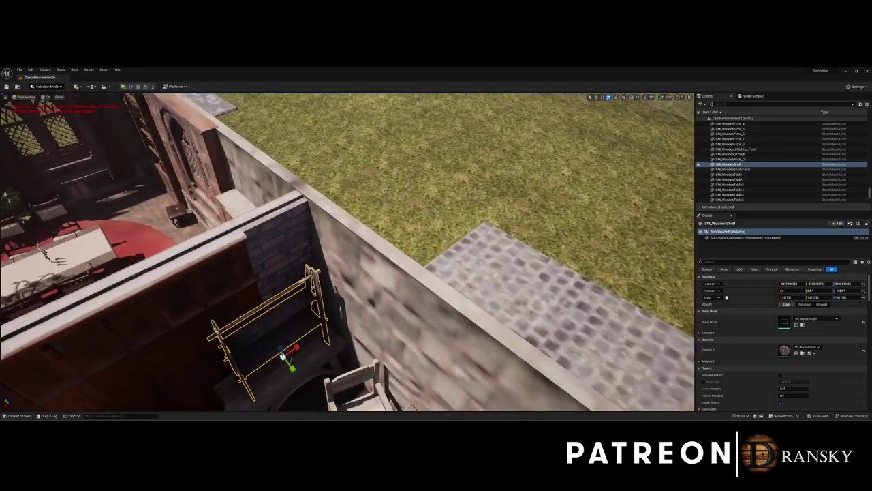
Delete the small shelf and place SM_Shelf_Big on the table behind the bench
{"action": "key", "text": "ctrl+space"}
{"action": "right_click_drag", "start_coordinate": [347, 252], "coordinate": [409, 259]}
{"action": "key", "text": "Delete"}
{"action": "key", "text": "ctrl+space"}
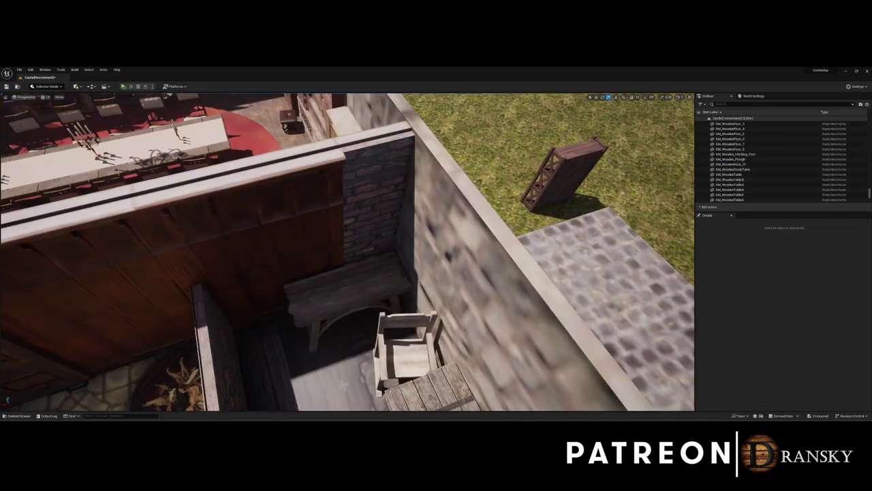
{"action": "left_click_drag", "start_coordinate": [731, 317], "coordinate": [351, 273]}
{"action": "right_click_drag", "start_coordinate": [347, 252], "coordinate": [409, 259]}
{"action": "left_click_drag", "start_coordinate": [194, 234], "coordinate": [399, 311]}
{"action": "right_click_drag", "start_coordinate": [348, 252], "coordinate": [409, 259]}
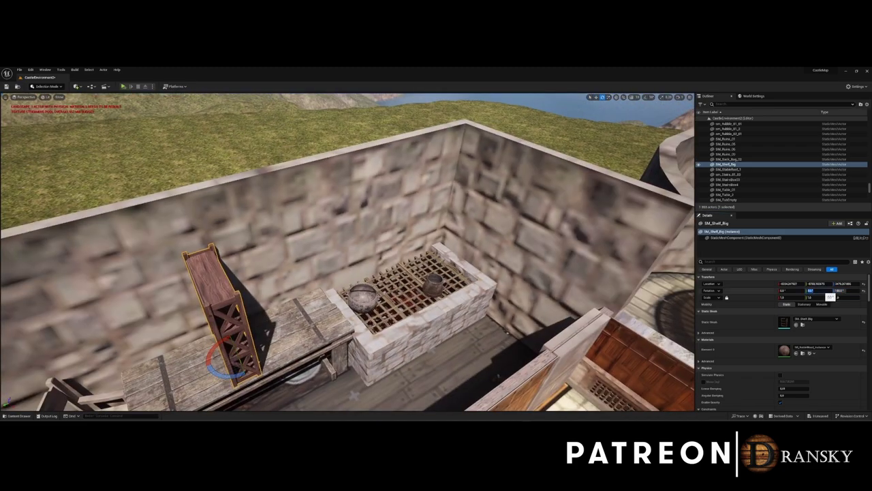
Set the big shelf's rotation to 0 so it stands upright, then duplicate it
{"action": "type", "text": "90"}
{"action": "key", "text": "Return"}
{"action": "type", "text": "0"}
{"action": "key", "text": "Return"}
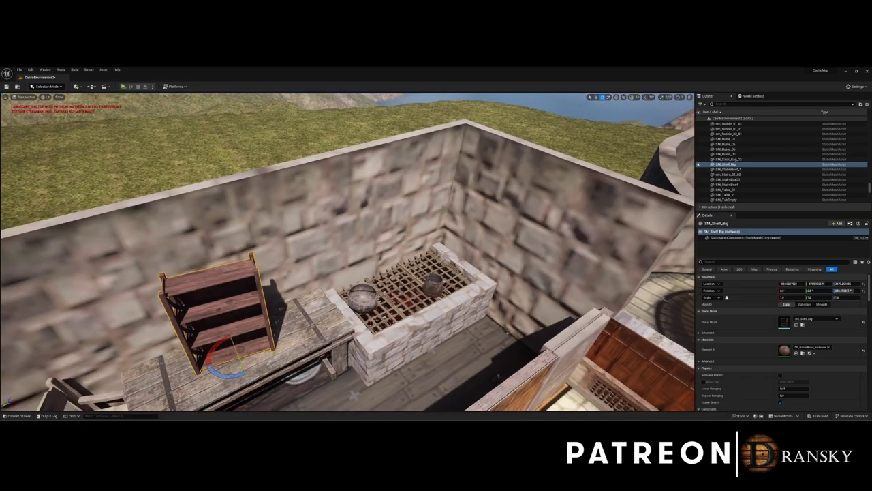
{"action": "right_click_drag", "start_coordinate": [348, 252], "coordinate": [354, 286]}
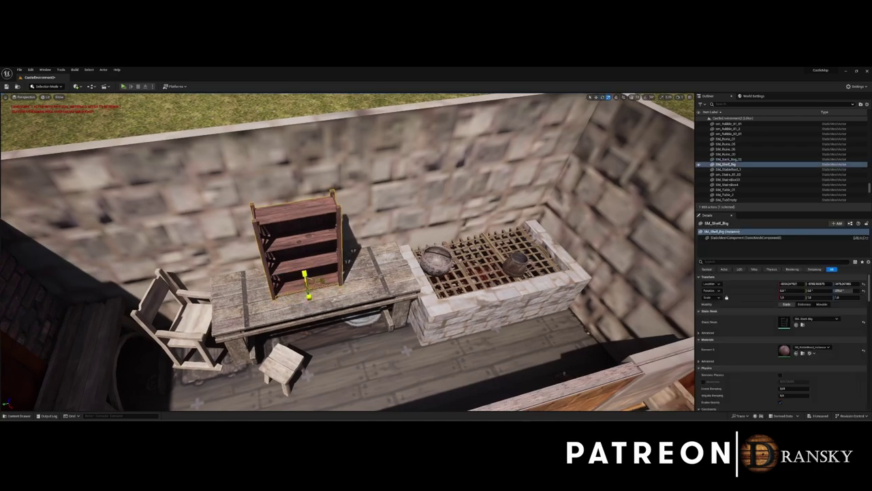
{"action": "left_click_drag", "start_coordinate": [294, 273], "coordinate": [320, 266], "text": "alt"}
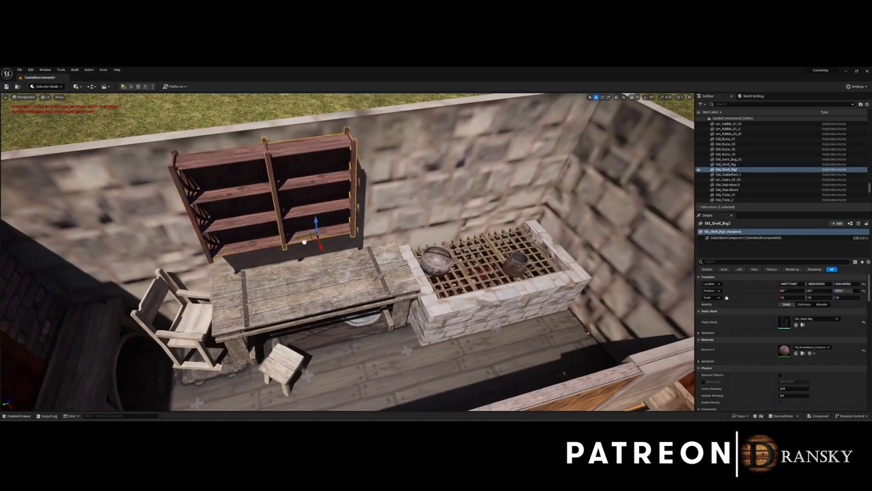
Open the MV_MedievalVillage asset folder and select the barrel beside the grill
{"action": "key", "text": "ctrl+space"}
{"action": "type", "text": "and"}
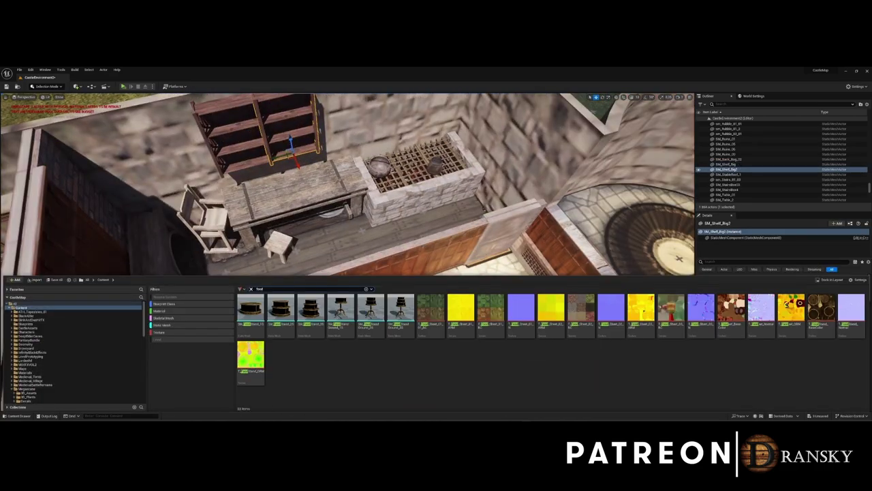
{"action": "key", "text": "BackSpace"}
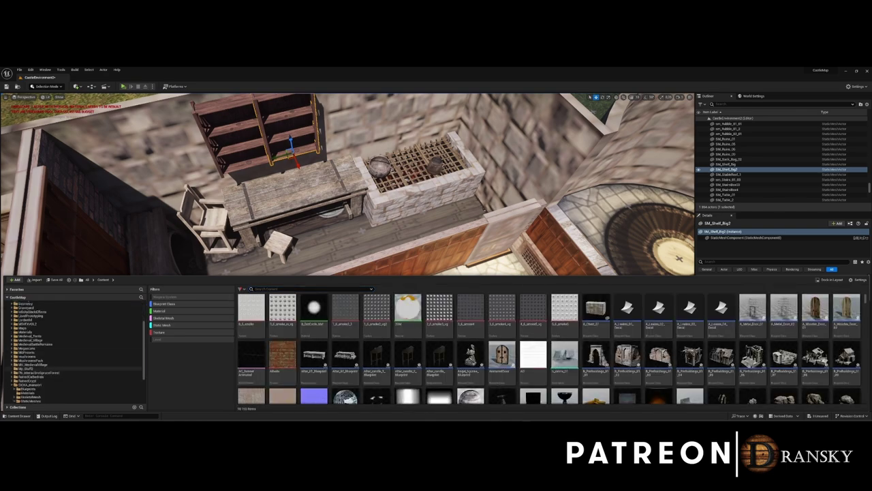
{"action": "left_click", "coordinate": [32, 364]}
{"action": "left_click", "coordinate": [479, 196]}
Place a wooden bucket on the table beside the barrel near the grill
{"action": "left_click", "coordinate": [479, 196]}
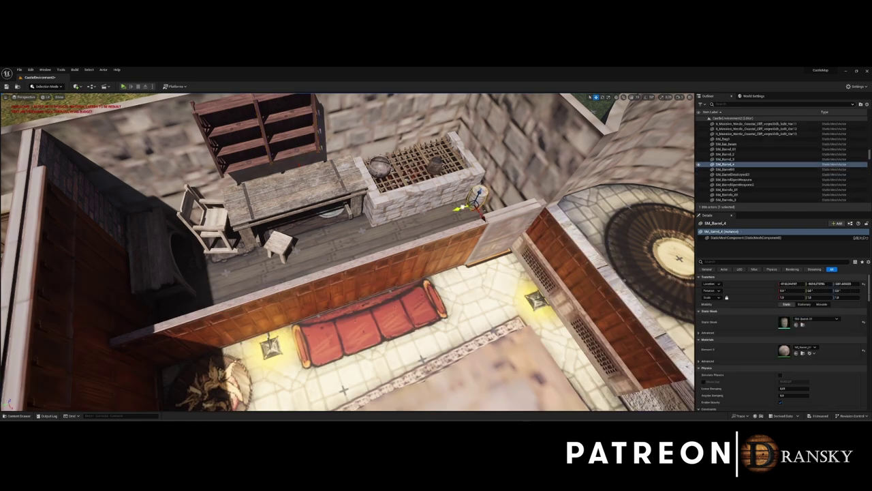
{"action": "key", "text": "f"}
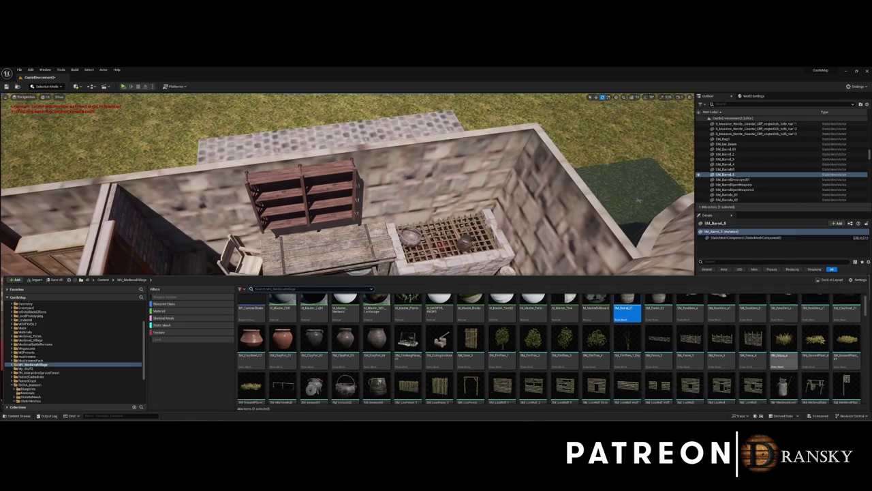
{"action": "left_click_drag", "start_coordinate": [783, 356], "coordinate": [374, 244]}
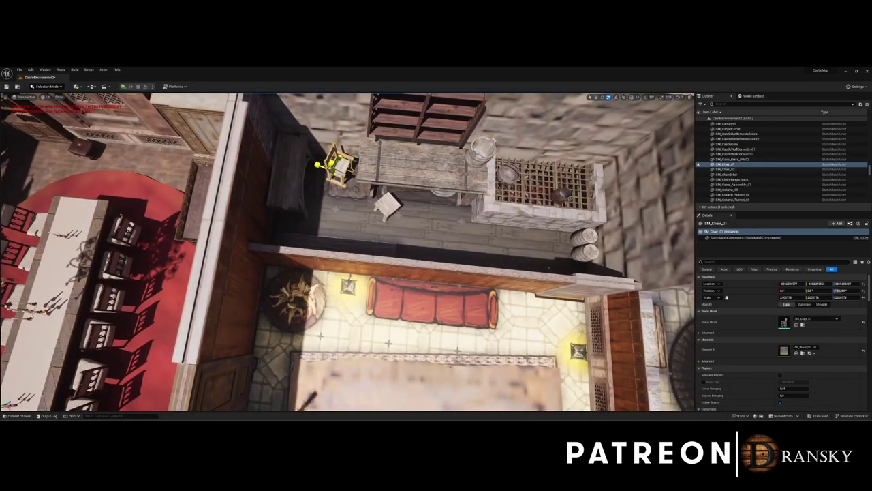
Browse through My_Stuff and PN_InteractiveSpruceForest to the Tavern_vol_01 props folder
{"action": "scroll", "coordinate": [750, 326], "scroll_direction": "down", "scroll_amount": 2}
{"action": "scroll", "coordinate": [751, 326], "scroll_direction": "down", "scroll_amount": 2}
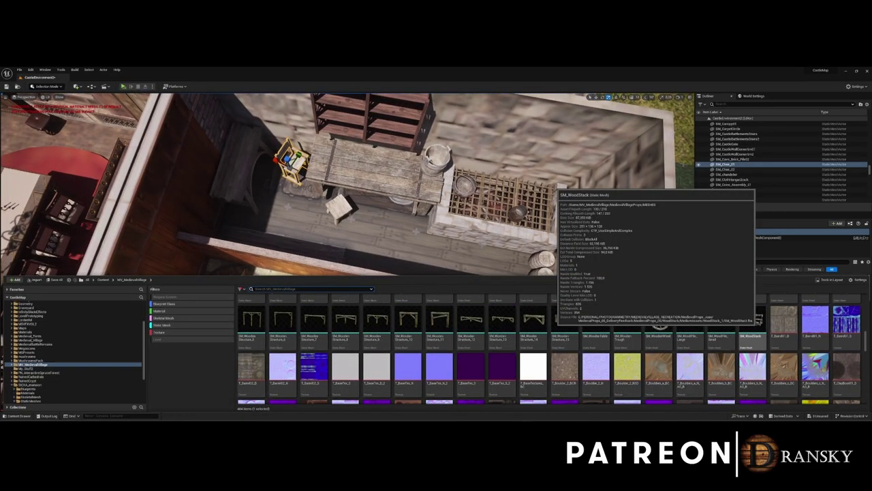
{"action": "scroll", "coordinate": [751, 326], "scroll_direction": "down", "scroll_amount": 3}
{"action": "scroll", "coordinate": [750, 326], "scroll_direction": "down", "scroll_amount": 3}
{"action": "scroll", "coordinate": [61, 367], "scroll_direction": "down", "scroll_amount": 2}
{"action": "left_click", "coordinate": [54, 323]}
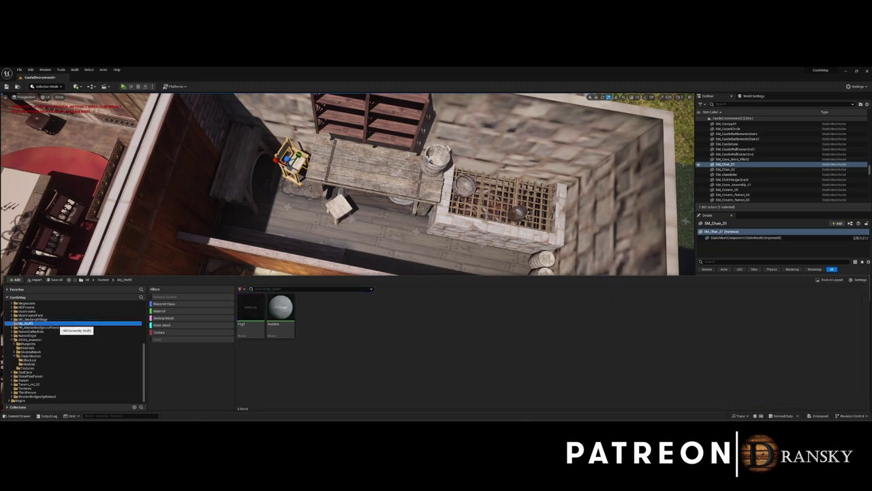
{"action": "left_click", "coordinate": [48, 327]}
{"action": "left_click", "coordinate": [37, 384]}
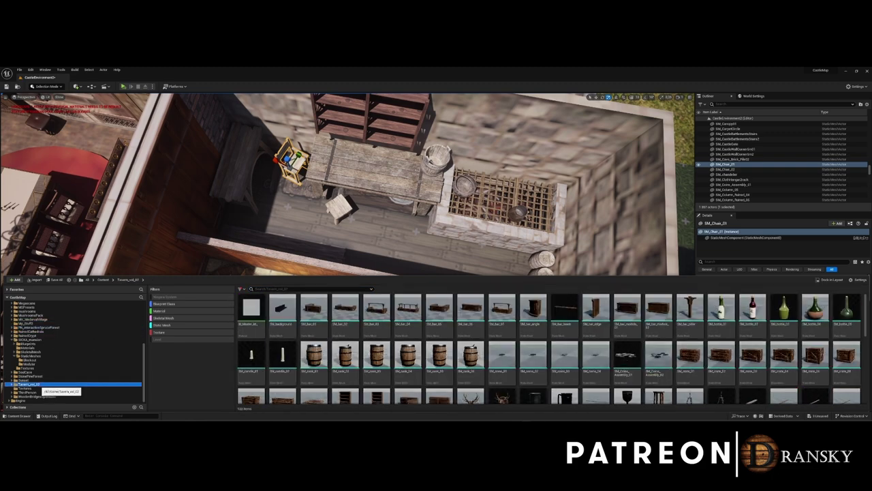
{"action": "key", "text": "ctrl+space"}
Place several tavern bottles along the bench
{"action": "left_click_drag", "start_coordinate": [752, 310], "coordinate": [285, 259]}
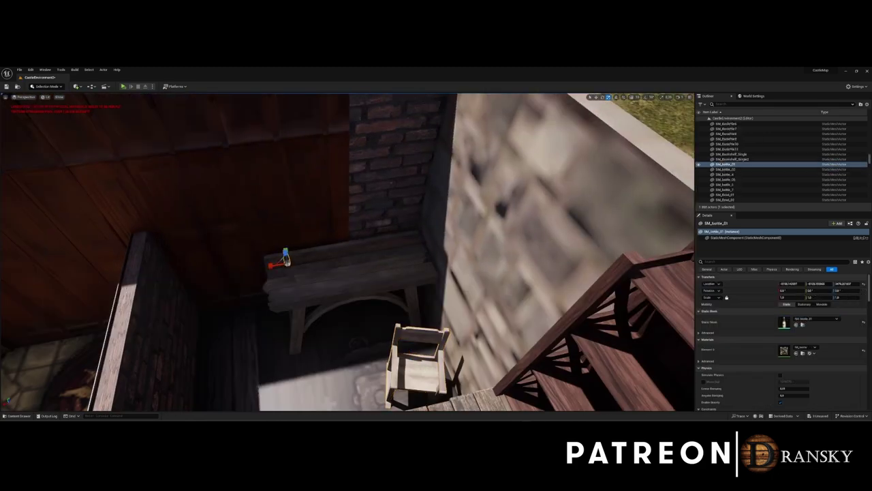
{"action": "key", "text": "f"}
{"action": "key", "text": "ctrl+space"}
{"action": "left_click_drag", "start_coordinate": [752, 310], "coordinate": [403, 251]}
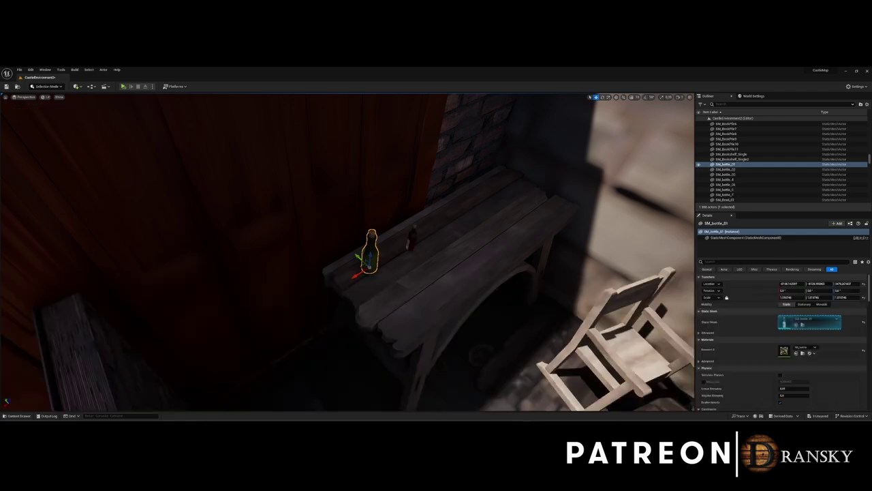
{"action": "key", "text": "ctrl+space"}
{"action": "left_click_drag", "start_coordinate": [783, 310], "coordinate": [470, 225]}
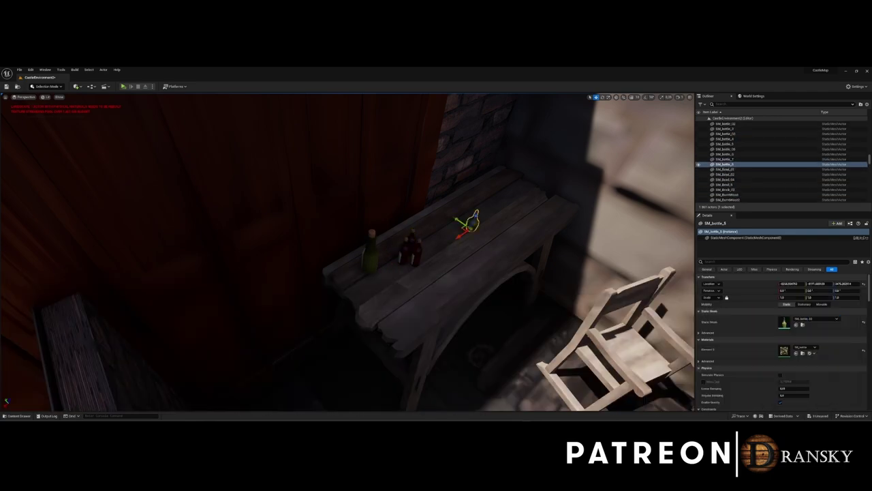
{"action": "key", "text": "ctrl+space"}
{"action": "key", "text": "ctrl+space"}
{"action": "mouse_move", "coordinate": [784, 313]}
{"action": "left_mouse_down"}
{"action": "mouse_move", "coordinate": [460, 228]}
{"action": "mouse_move", "coordinate": [524, 201]}
{"action": "mouse_move", "coordinate": [382, 205]}
{"action": "left_mouse_up"}
{"action": "key", "text": "ctrl+space"}
{"action": "key", "text": "ctrl+space"}
Shift the group of new bottles along the bench
{"action": "right_click_drag", "start_coordinate": [340, 272], "coordinate": [273, 259]}
{"action": "left_click", "coordinate": [723, 169], "text": "shift"}
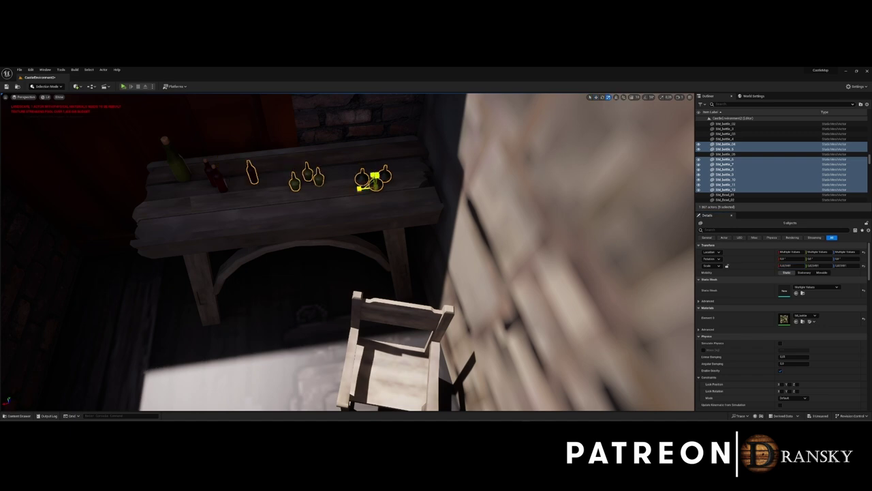
{"action": "left_click_drag", "start_coordinate": [372, 184], "coordinate": [382, 195]}
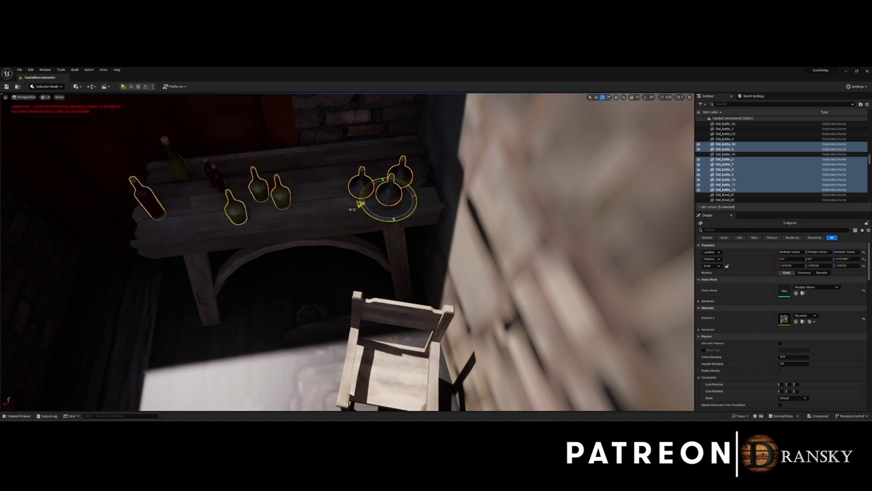
{"action": "right_click_drag", "start_coordinate": [382, 184], "coordinate": [381, 184]}
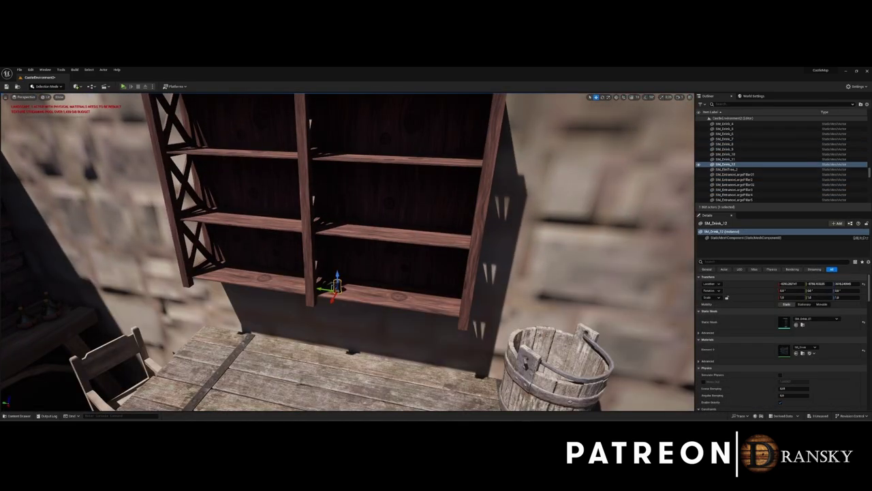
Scale up the row of mugs on the shelf
{"action": "key", "text": "f"}
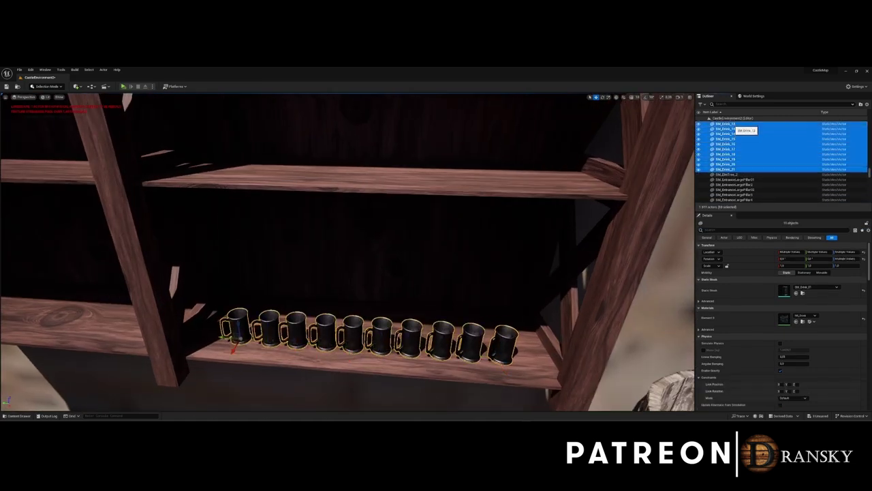
{"action": "key", "text": "r"}
{"action": "left_click_drag", "start_coordinate": [237, 341], "coordinate": [189, 334]}
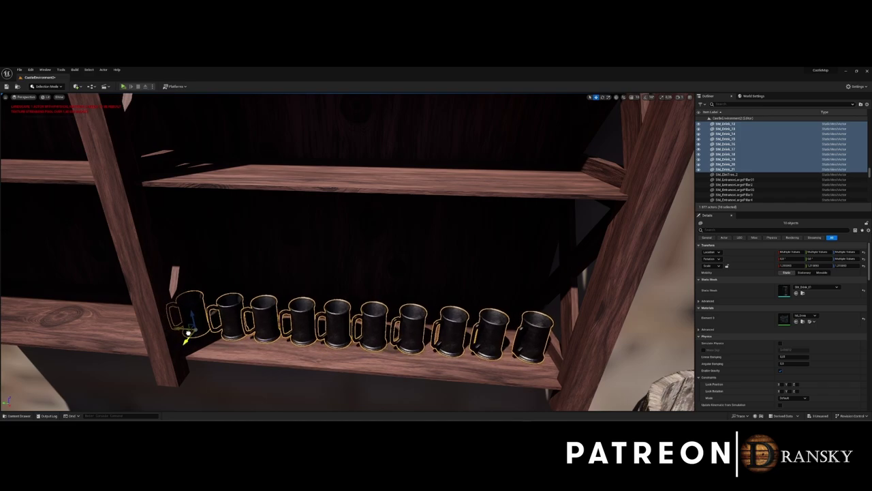
{"action": "scroll", "coordinate": [348, 252], "scroll_direction": "down", "scroll_amount": 10}
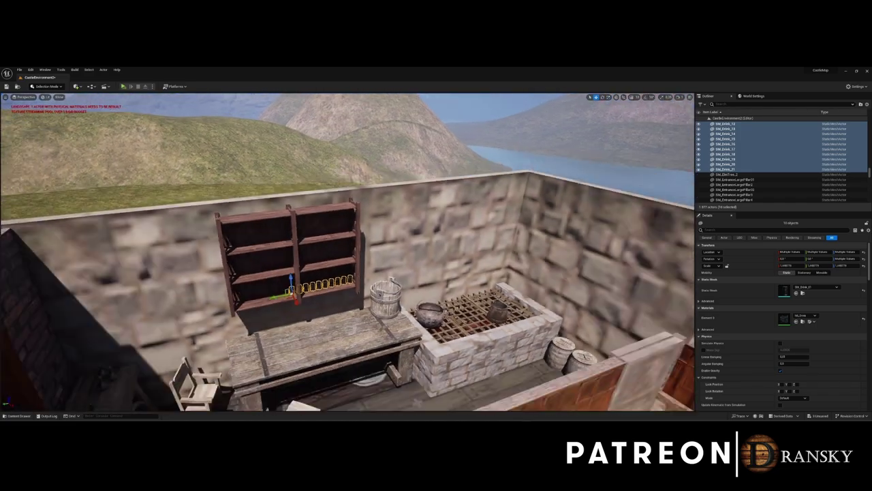
Place a gold goblet on the lower shelf and Alt-drag a copy forward
{"action": "key", "text": "ctrl+space"}
{"action": "key", "text": "ctrl+space"}
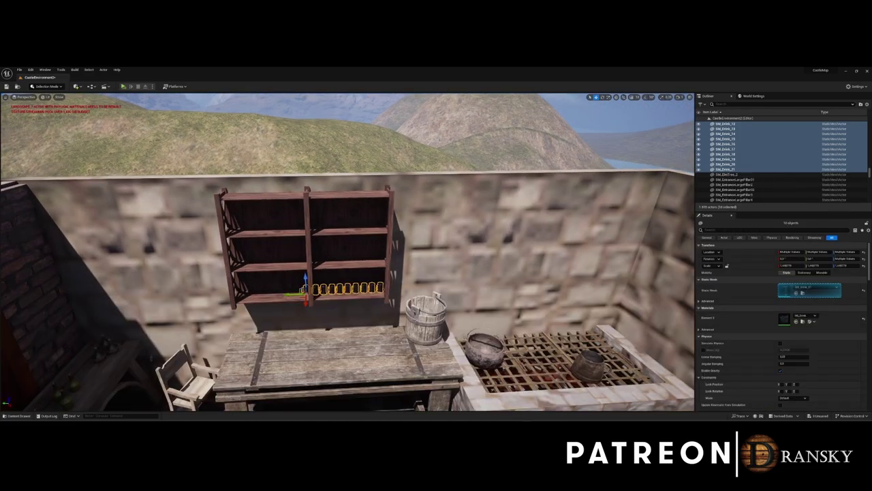
{"action": "key", "text": "Escape"}
{"action": "right_click_drag", "start_coordinate": [348, 252], "coordinate": [347, 252]}
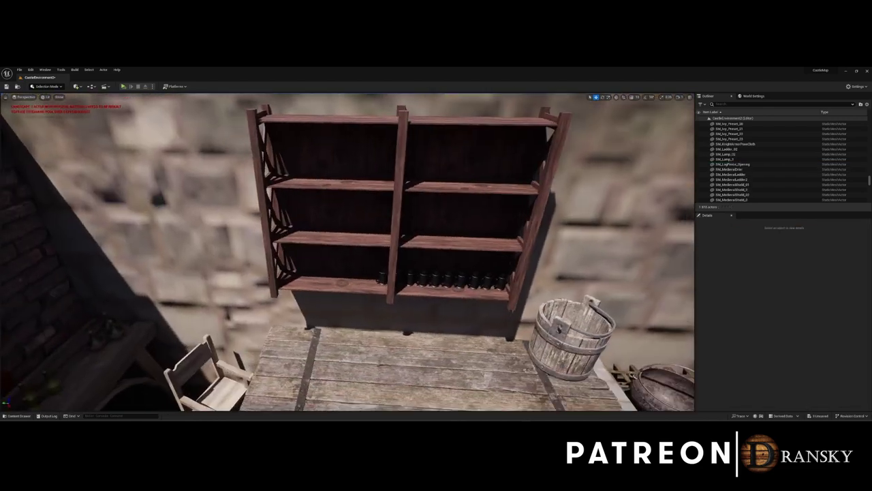
{"action": "key", "text": "ctrl+space"}
{"action": "left_click_drag", "start_coordinate": [619, 312], "coordinate": [325, 279]}
{"action": "key", "text": "f"}
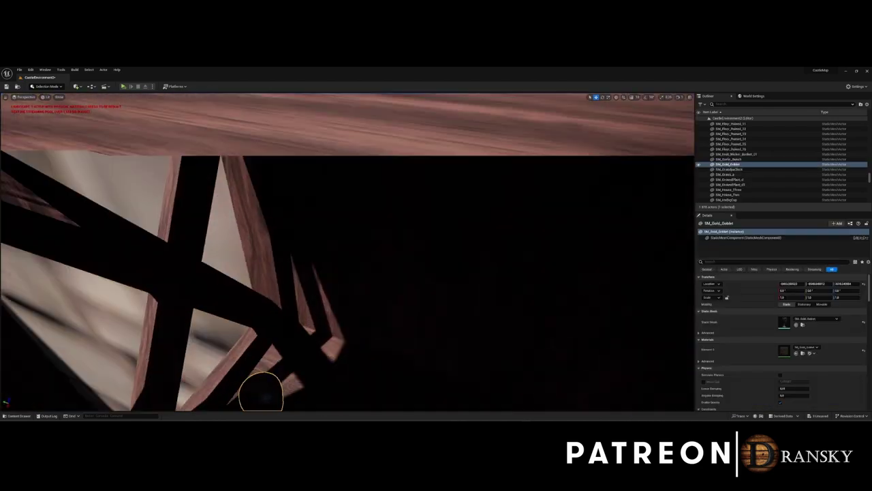
{"action": "left_click_drag", "start_coordinate": [349, 339], "coordinate": [356, 371], "text": "alt"}
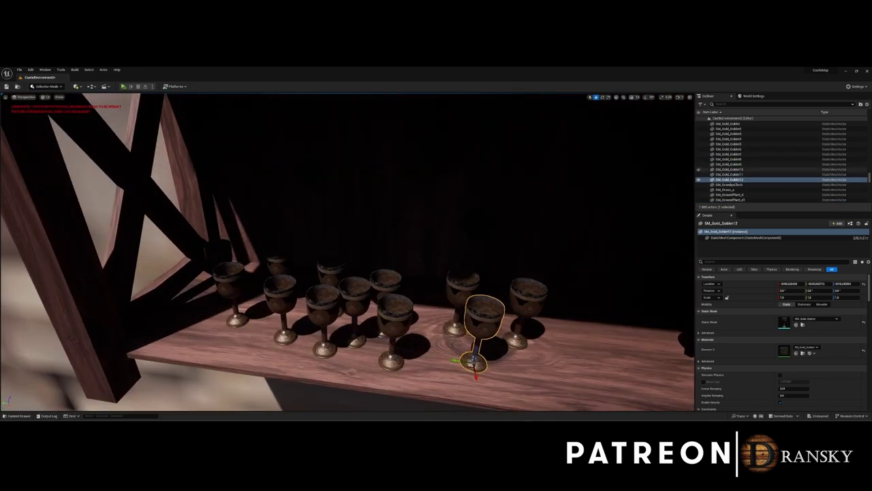
Select the range of goblets together in the Outliner
{"action": "left_click", "coordinate": [727, 123]}
{"action": "left_click", "coordinate": [727, 134], "text": "shift"}
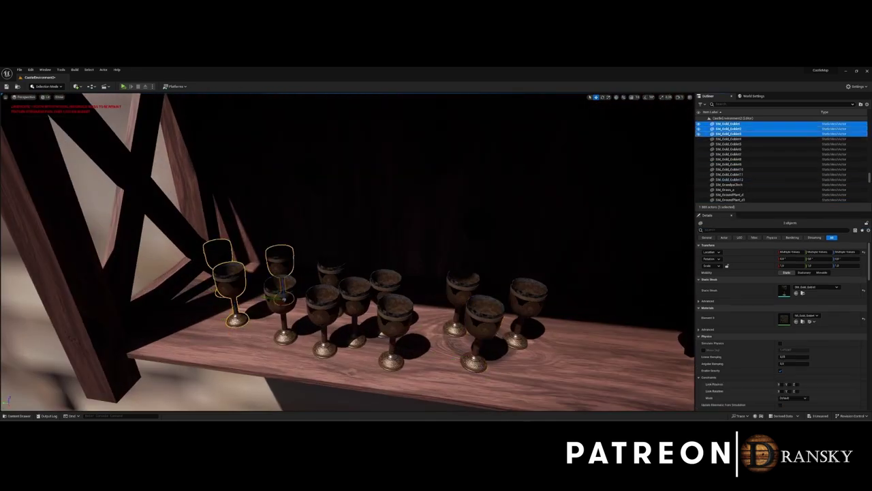
{"action": "scroll", "coordinate": [347, 252], "scroll_direction": "down", "scroll_amount": 5}
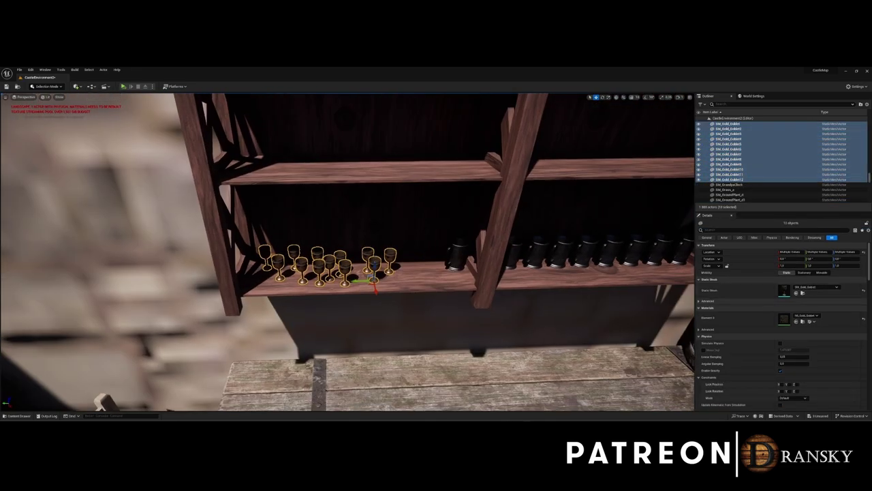
{"action": "scroll", "coordinate": [348, 252], "scroll_direction": "down", "scroll_amount": 10}
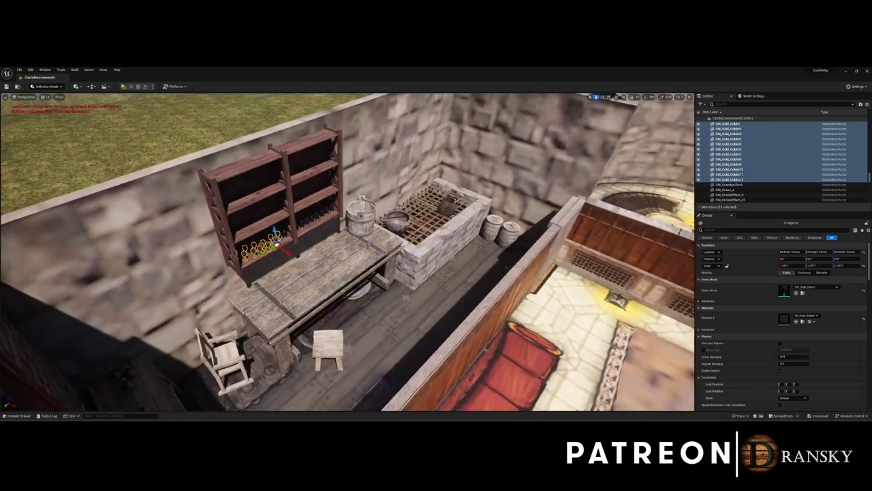
Select the crate under the table and locate its asset in the Content Browser
{"action": "key", "text": "ctrl+space"}
{"action": "key", "text": "ctrl+space"}
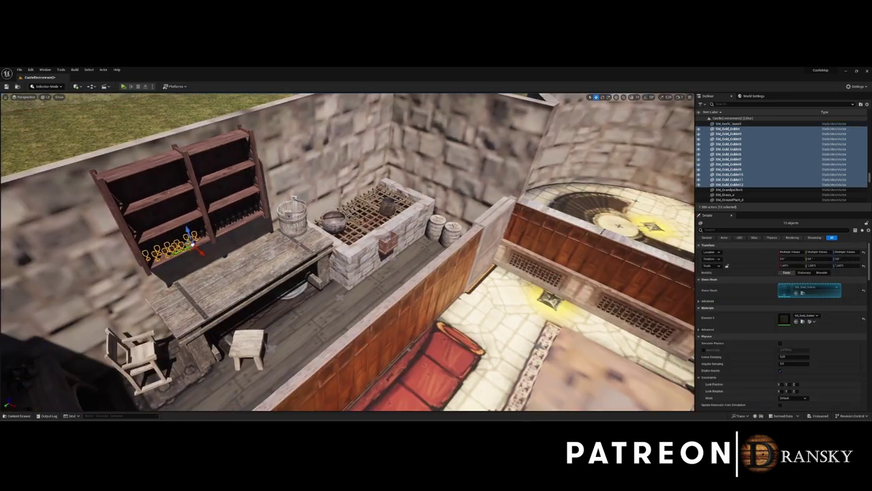
{"action": "left_click", "coordinate": [257, 317]}
{"action": "key", "text": "f"}
{"action": "key", "text": "ctrl+b"}
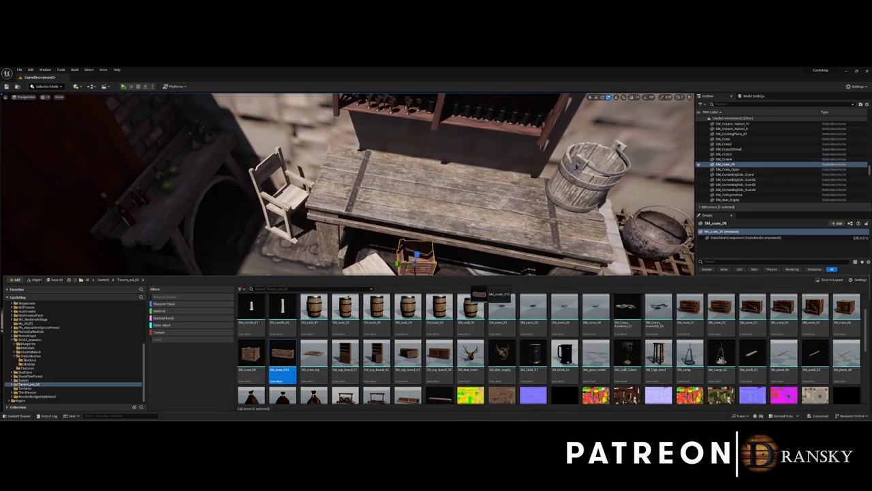
Add another crate, place the Nutty Bread on the table, and duplicate an apple beside it
{"action": "left_click_drag", "start_coordinate": [477, 294], "coordinate": [487, 294]}
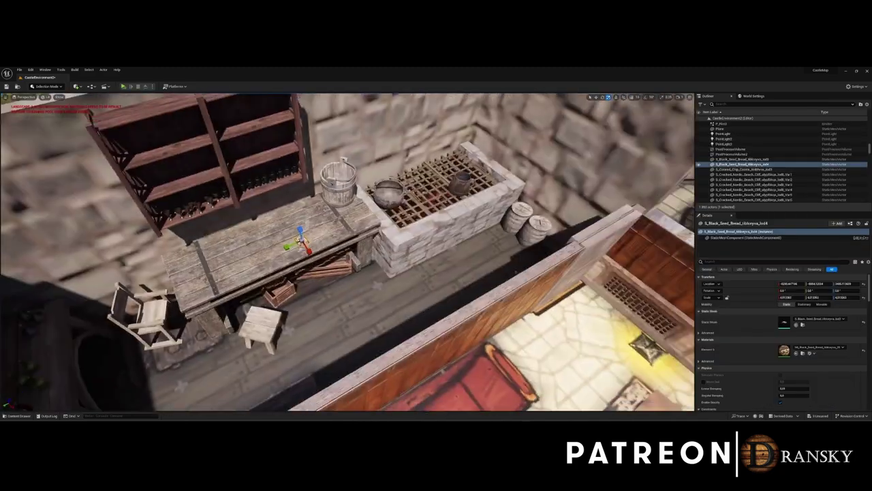
{"action": "key", "text": "ctrl+space"}
{"action": "scroll", "coordinate": [688, 320], "scroll_direction": "down", "scroll_amount": 5}
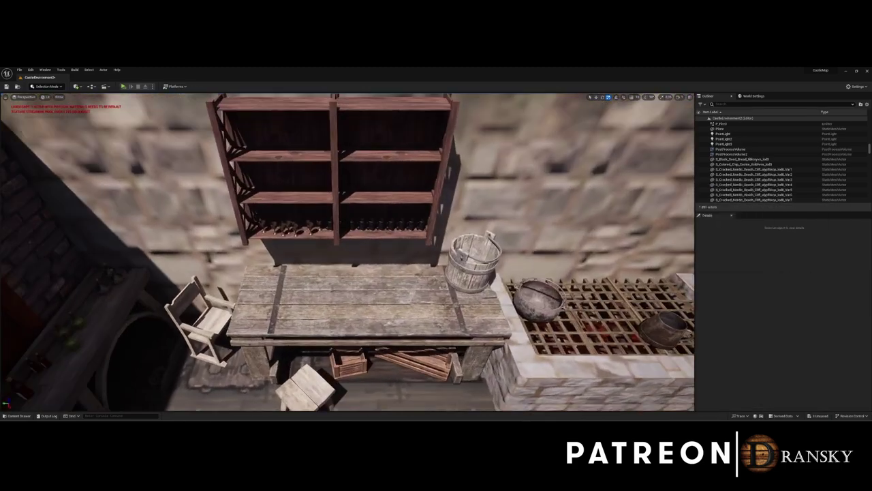
{"action": "left_click_drag", "start_coordinate": [532, 350], "coordinate": [360, 295]}
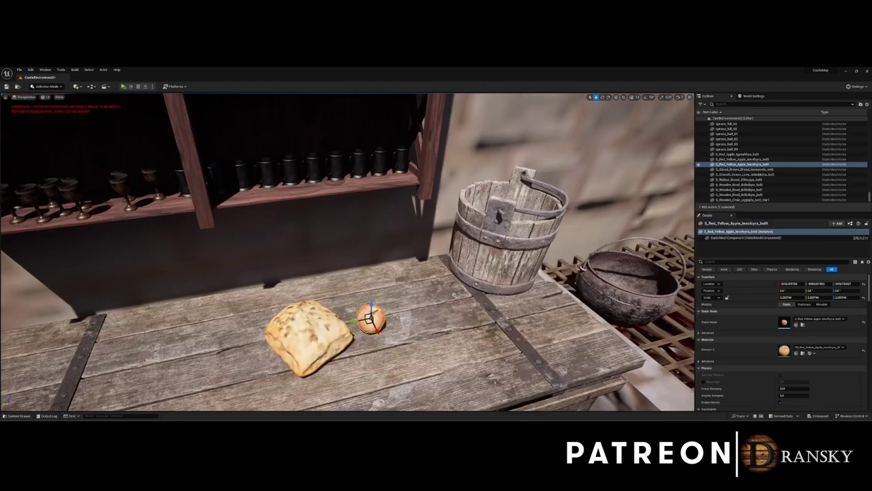
{"action": "key", "text": "ctrl+d"}
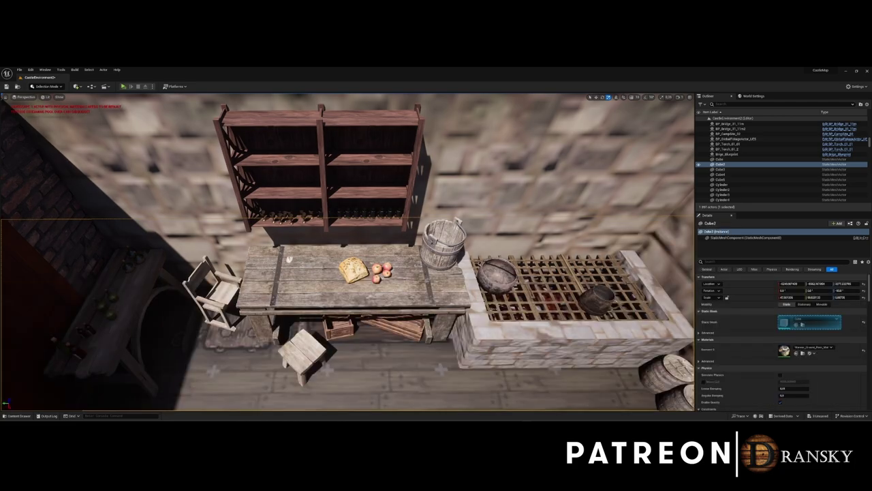
{"action": "key", "text": "w"}
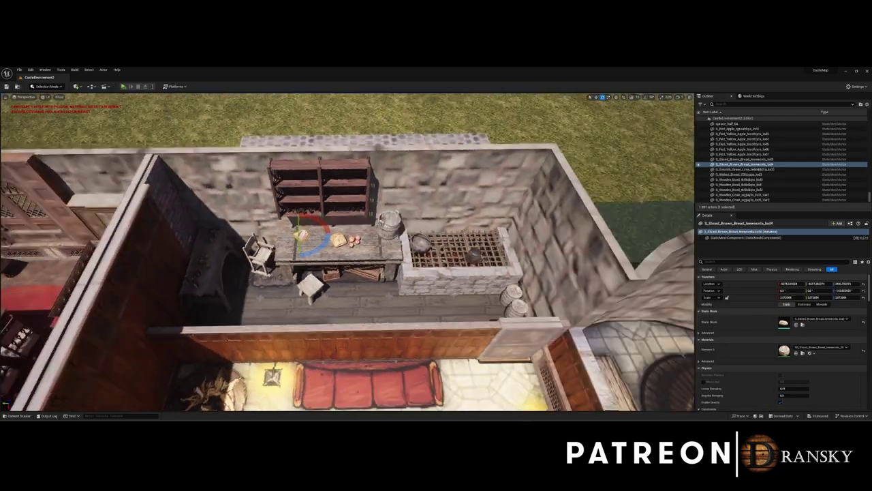
Position the bread roll and shelf bottles, then browse the Megascans library for a candle
{"action": "key", "text": "ctrl+space"}
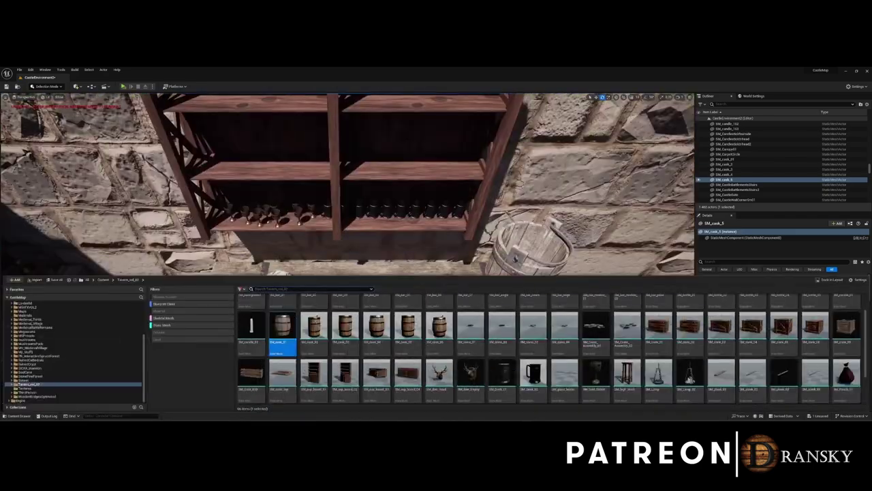
{"action": "key", "text": "ctrl+space"}
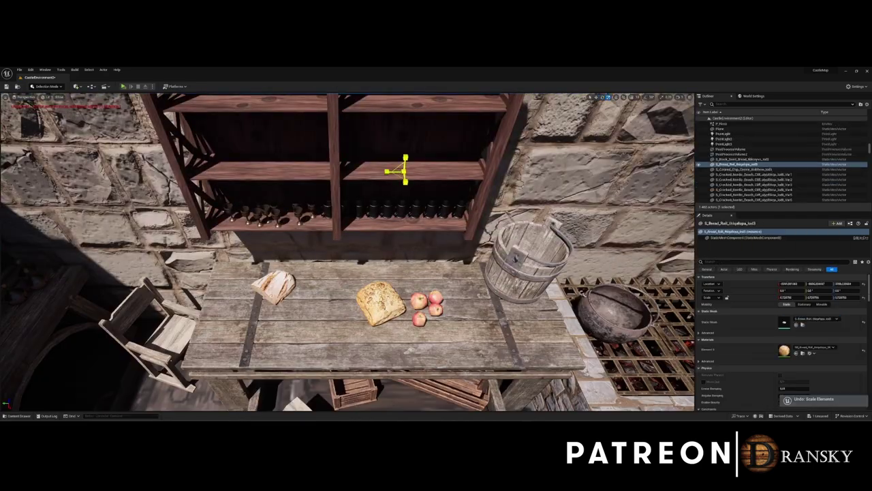
{"action": "key", "text": "f"}
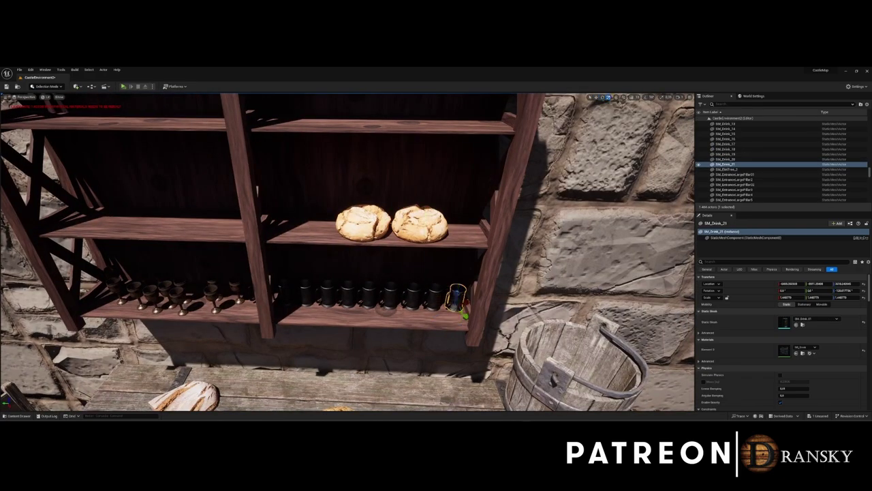
{"action": "left_click", "coordinate": [725, 138], "text": "shift"}
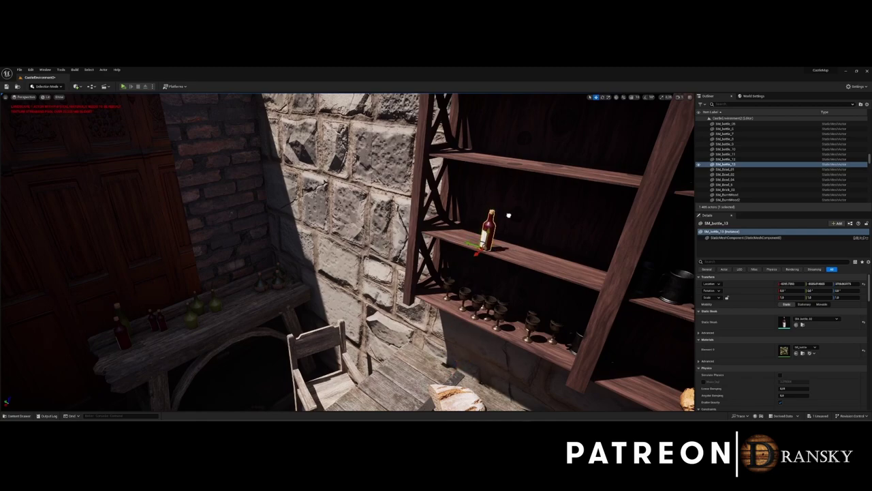
{"action": "key", "text": "f"}
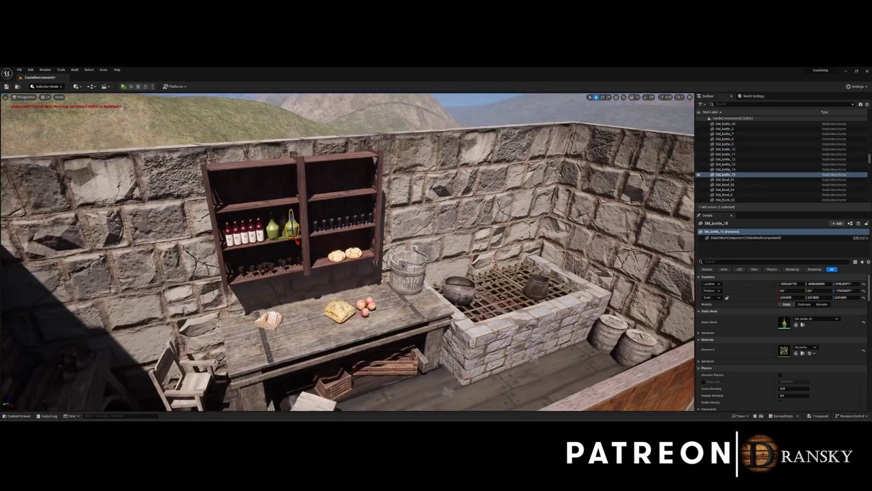
{"action": "key", "text": "ctrl+space"}
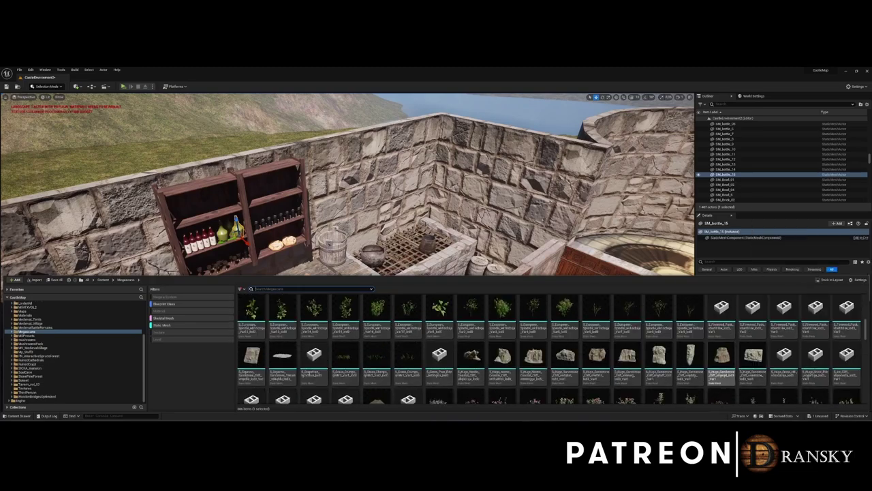
{"action": "scroll", "coordinate": [549, 349], "scroll_direction": "down", "scroll_amount": 3}
{"action": "scroll", "coordinate": [549, 349], "scroll_direction": "down", "scroll_amount": 2}
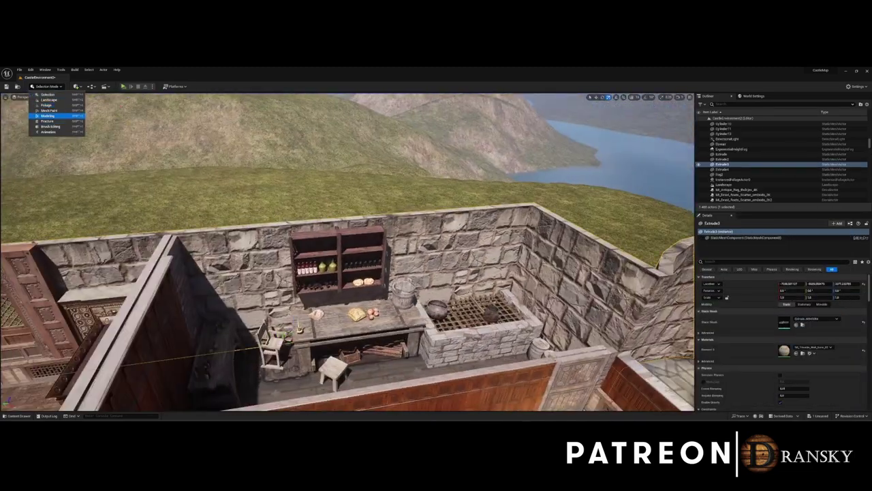
Cut a rectangular PolyCut opening with adjusted width through the stone wall beside the bookshelf
{"action": "left_click", "coordinate": [48, 116]}
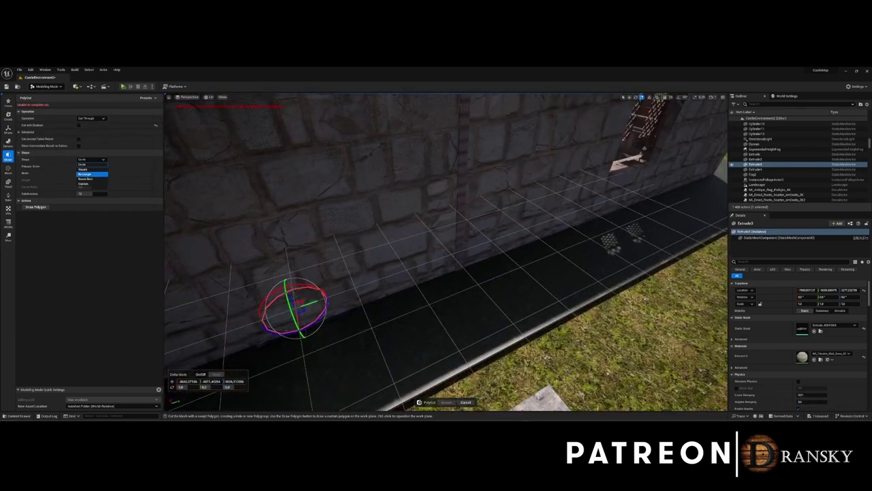
{"action": "left_click", "coordinate": [92, 175]}
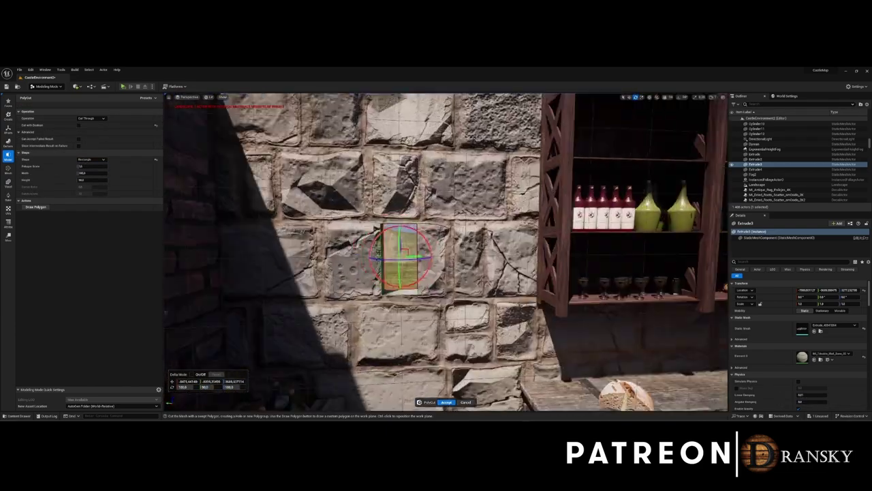
{"action": "left_click", "coordinate": [92, 173]}
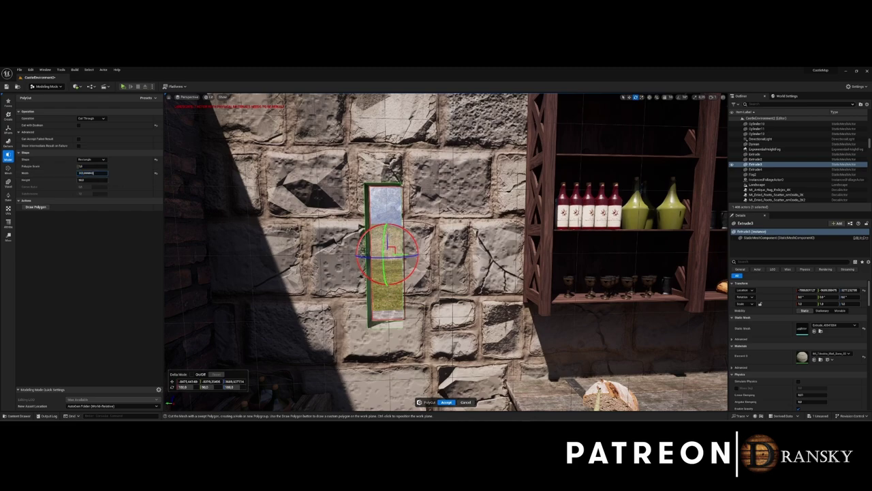
{"action": "key", "text": "Return"}
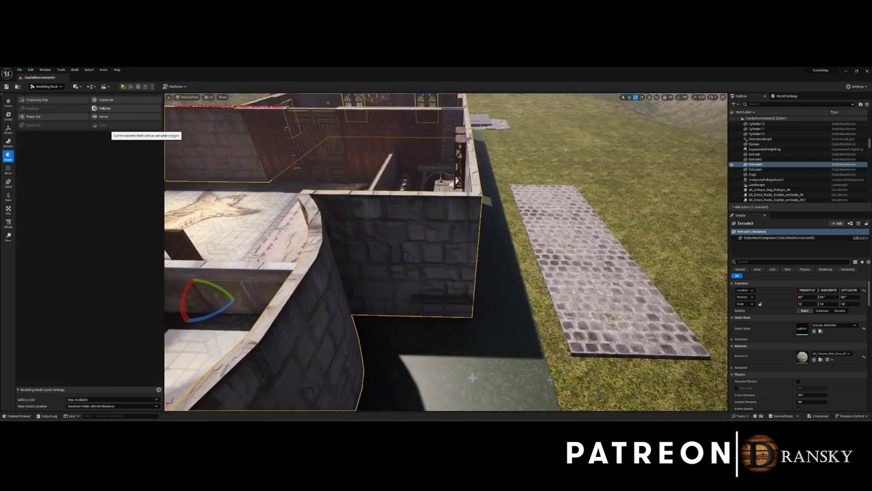
{"action": "left_click", "coordinate": [103, 107]}
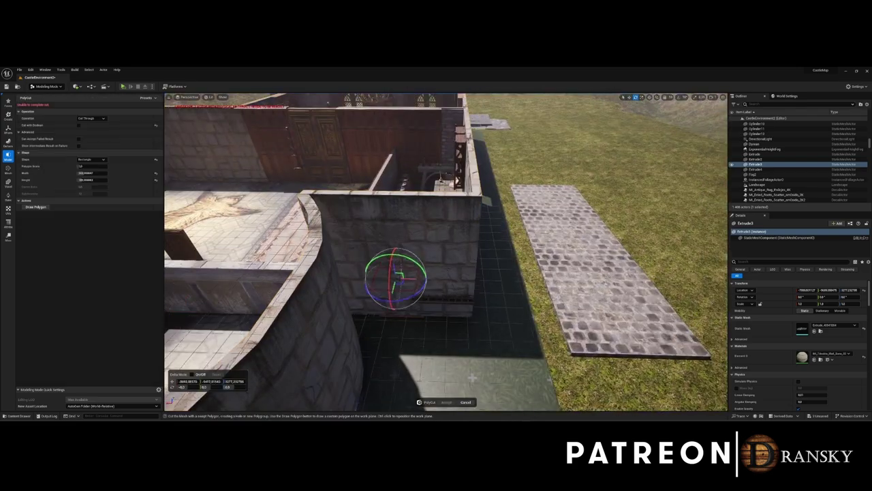
{"action": "right_click_drag", "start_coordinate": [471, 377], "coordinate": [595, 165]}
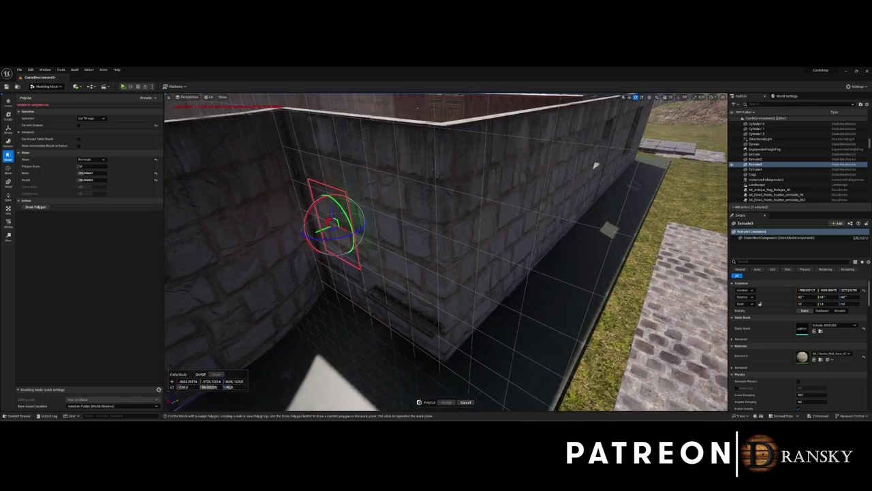
{"action": "right_click_drag", "start_coordinate": [595, 165], "coordinate": [599, 171]}
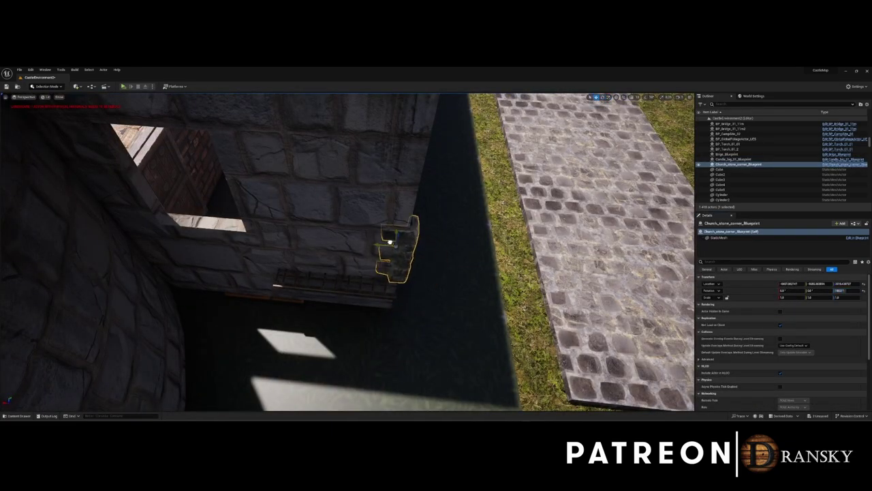
Search the assets for 'stair', then save the level with Ctrl+S
{"action": "key", "text": "f"}
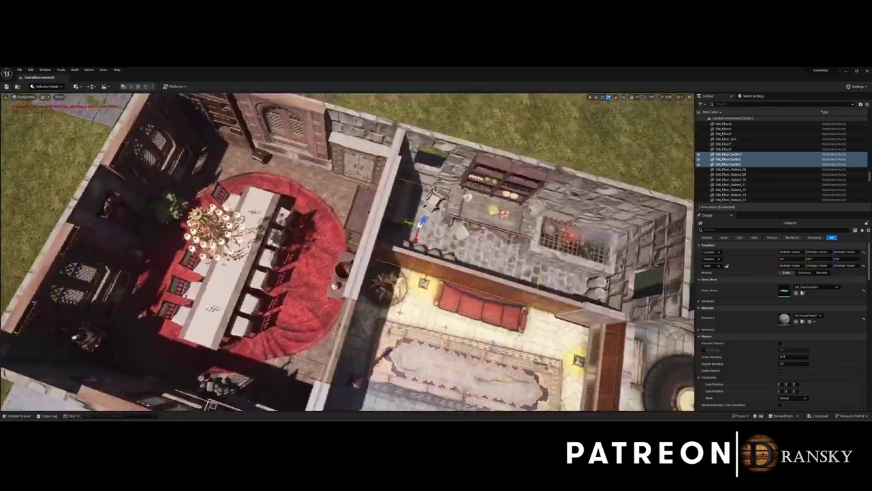
{"action": "key", "text": "ctrl+space"}
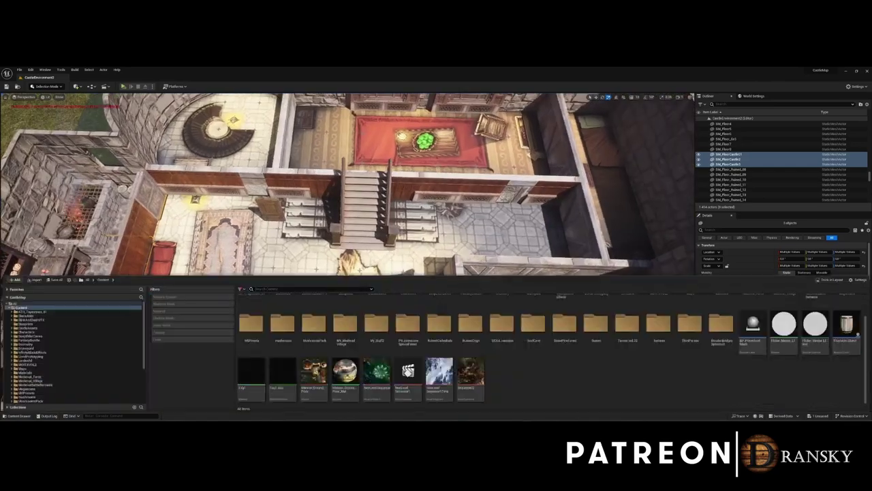
{"action": "type", "text": "stair"}
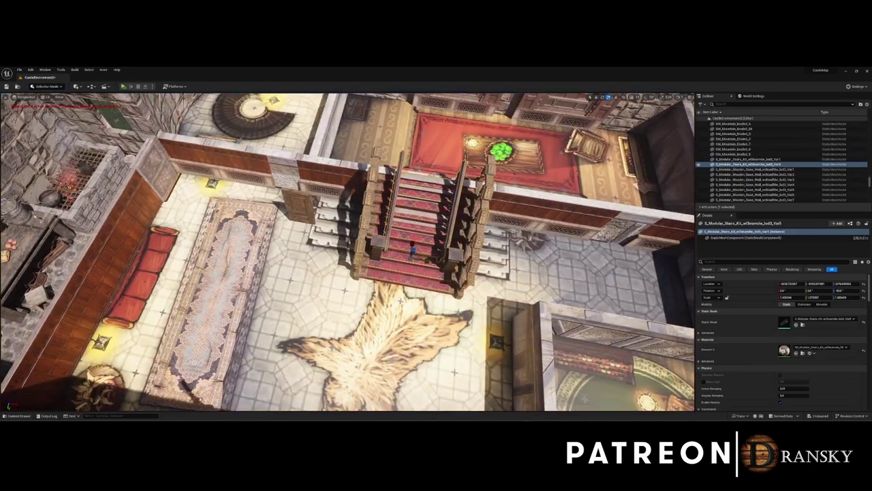
{"action": "key", "text": "Escape"}
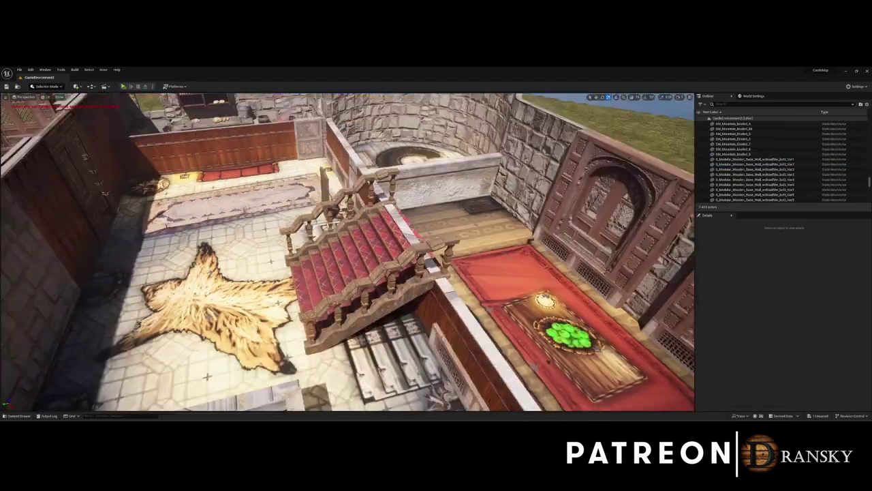
{"action": "key", "text": "ctrl+s"}
Frame the stairs, then move over to the vase in the cushion room
{"action": "left_click", "coordinate": [746, 159]}
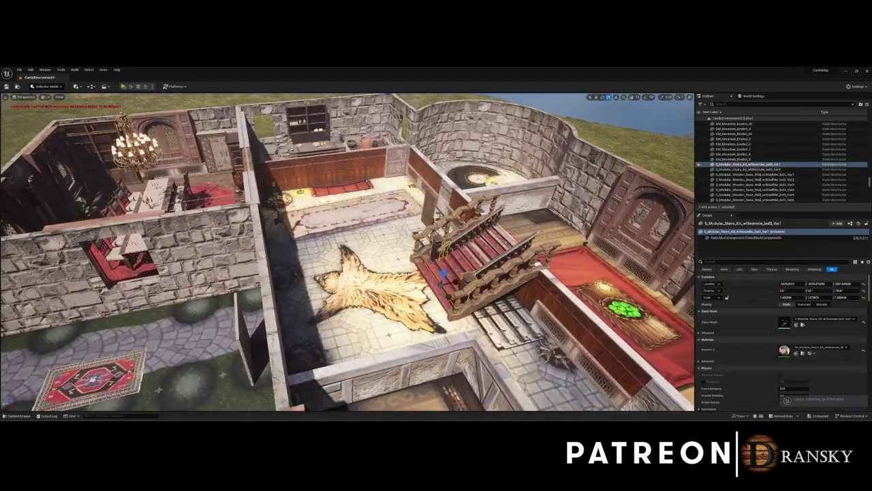
{"action": "key", "text": "f"}
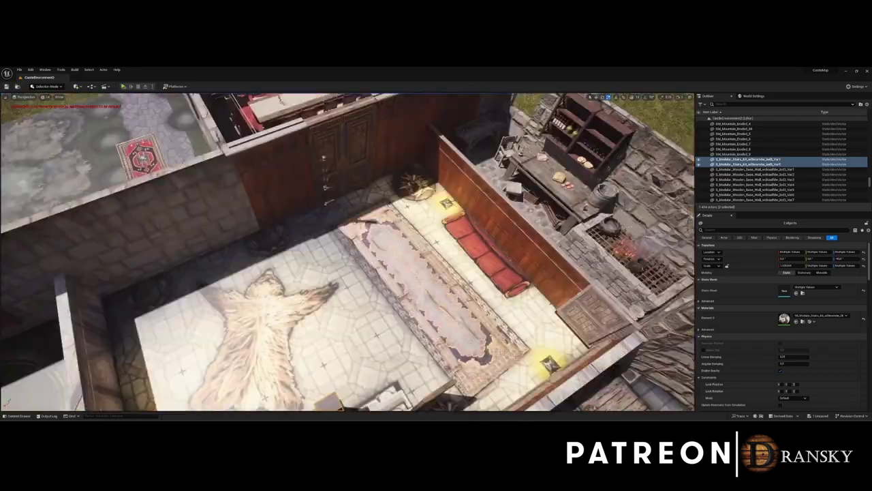
{"action": "left_click", "coordinate": [360, 174]}
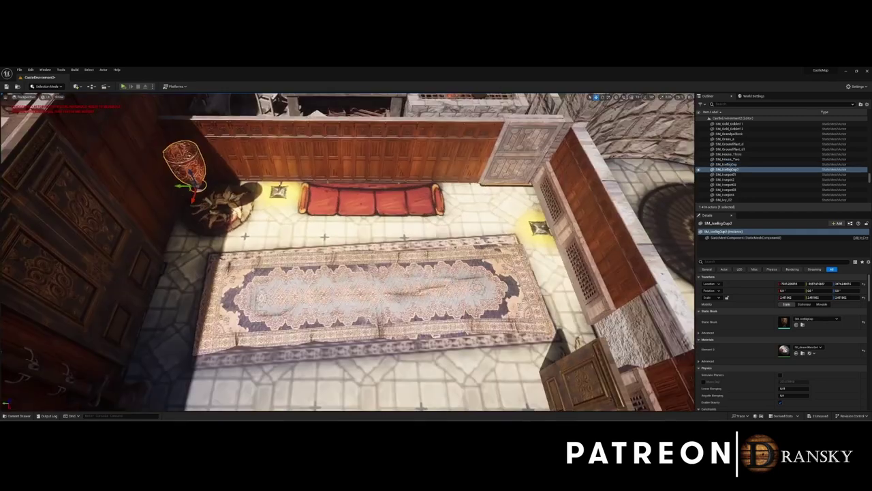
{"action": "key", "text": "ctrl+space"}
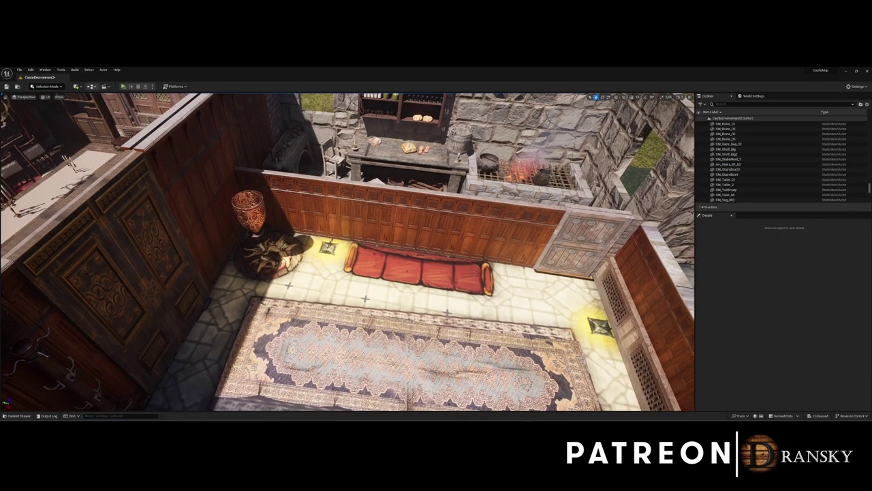
{"action": "type", "text": "round table"}
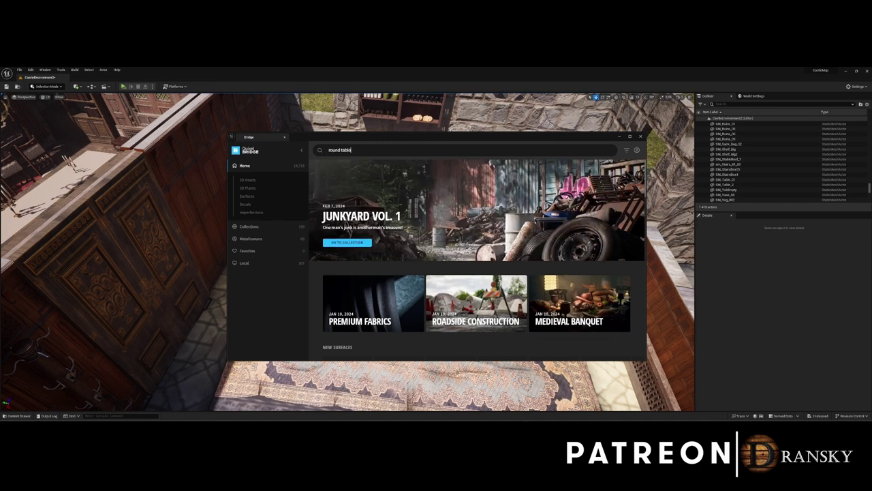
{"action": "key", "text": "Return"}
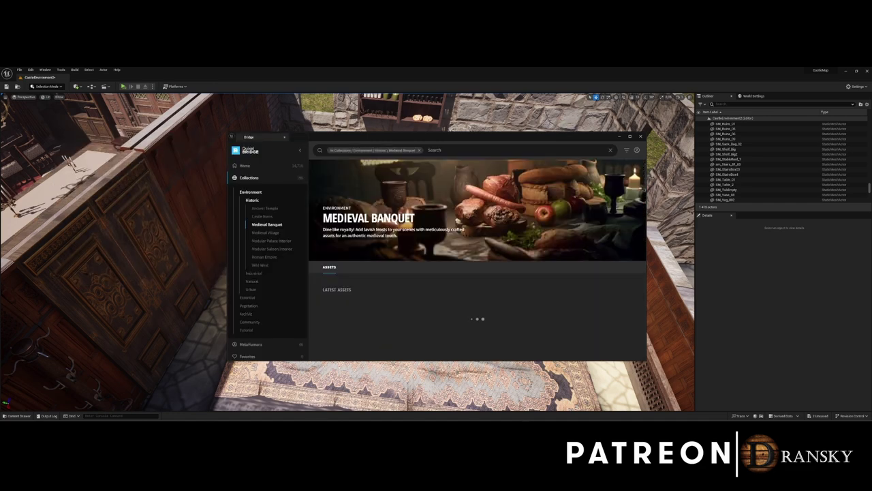
{"action": "scroll", "coordinate": [430, 211], "scroll_direction": "down", "scroll_amount": 3}
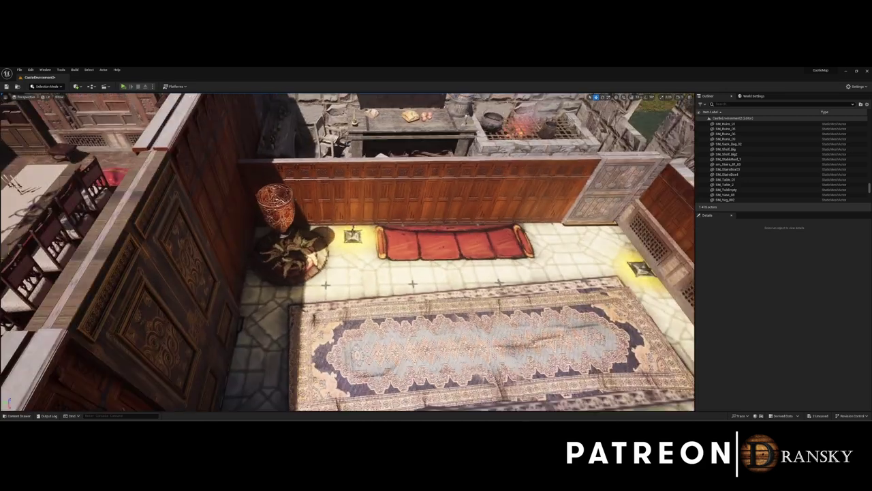
Search 'bush' and place a bush on the round side table
{"action": "key", "text": "f"}
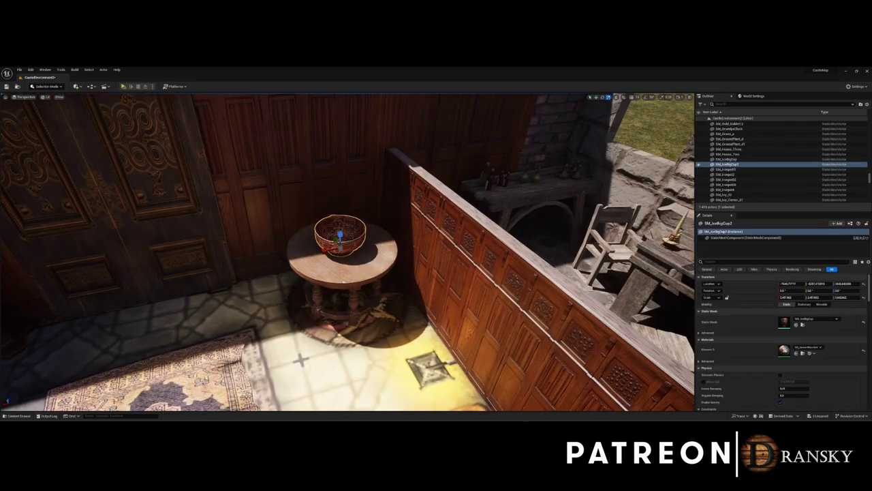
{"action": "scroll", "coordinate": [300, 360], "scroll_direction": "down", "scroll_amount": 3}
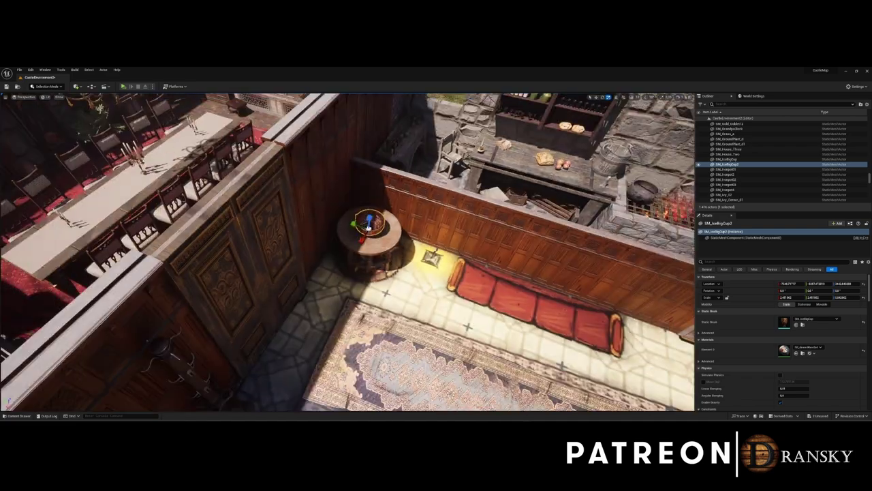
{"action": "key", "text": "ctrl+space"}
{"action": "type", "text": "bush"}
{"action": "left_click_drag", "start_coordinate": [280, 310], "coordinate": [368, 225]}
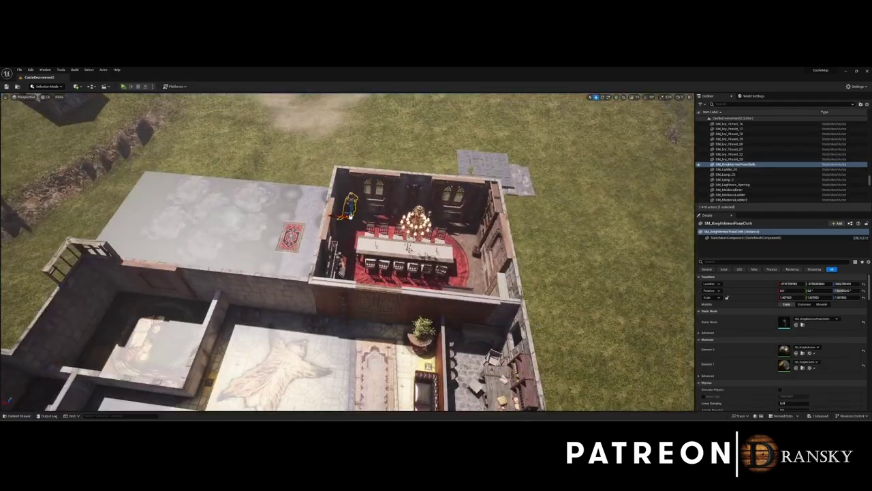
Frame the knight armour and place a chair beside the leather sofa
{"action": "left_click", "coordinate": [336, 242]}
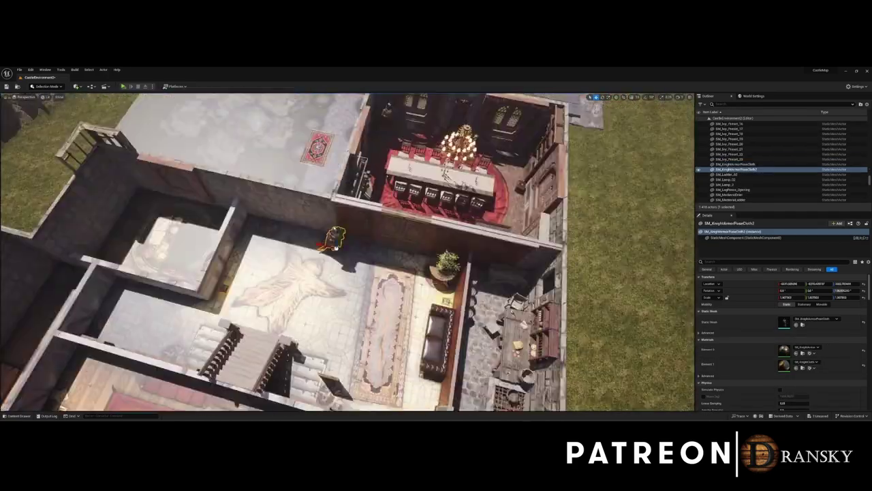
{"action": "key", "text": "f"}
{"action": "key", "text": "ctrl+space"}
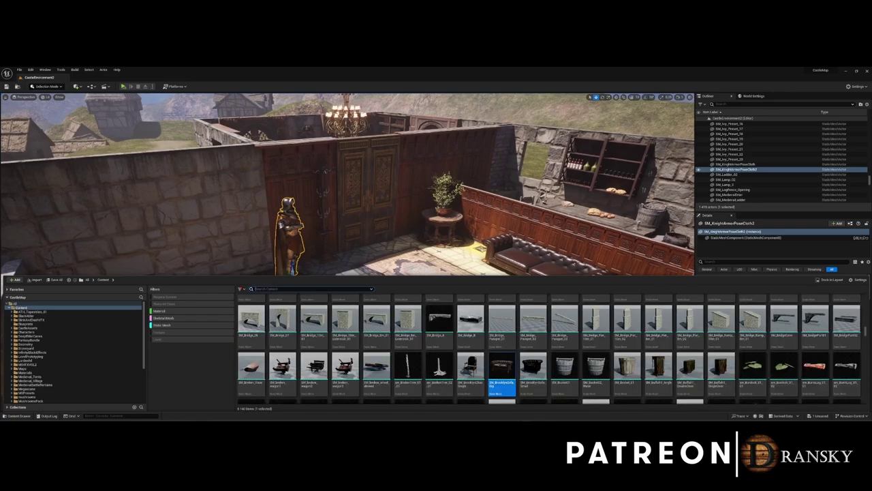
{"action": "scroll", "coordinate": [545, 354], "scroll_direction": "down", "scroll_amount": 5}
{"action": "left_click_drag", "start_coordinate": [565, 371], "coordinate": [395, 317]}
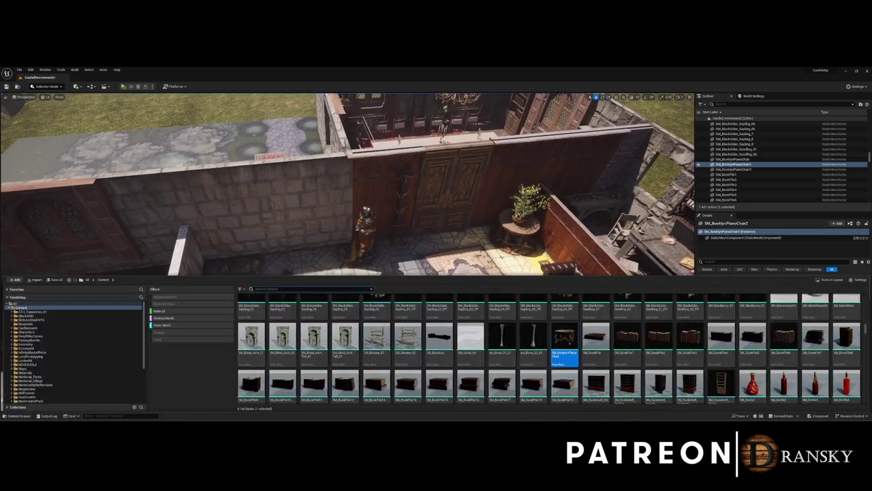
Search 'wall' and place a wall candelabra in the hall
{"action": "type", "text": "wall"}
{"action": "scroll", "coordinate": [681, 341], "scroll_direction": "up", "scroll_amount": 5}
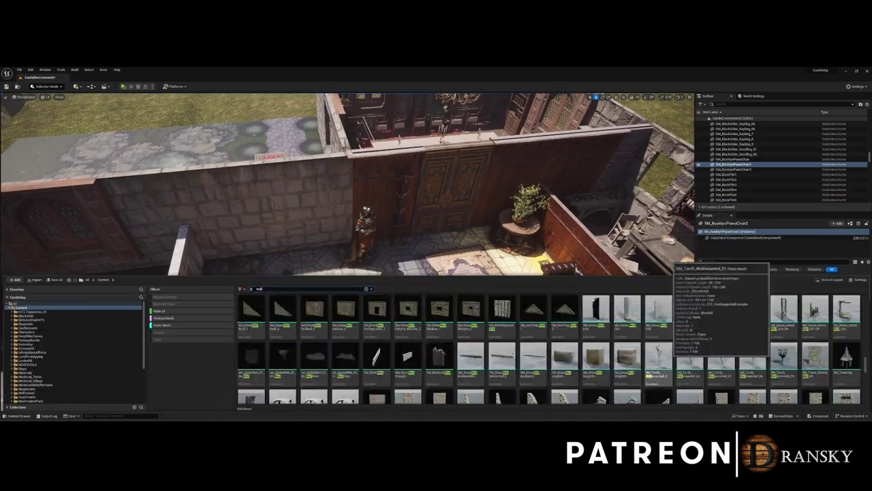
{"action": "scroll", "coordinate": [682, 341], "scroll_direction": "up", "scroll_amount": 5}
{"action": "scroll", "coordinate": [681, 341], "scroll_direction": "up", "scroll_amount": 5}
{"action": "key", "text": "BackSpace"}
{"action": "key", "text": "BackSpace"}
{"action": "key", "text": "BackSpace"}
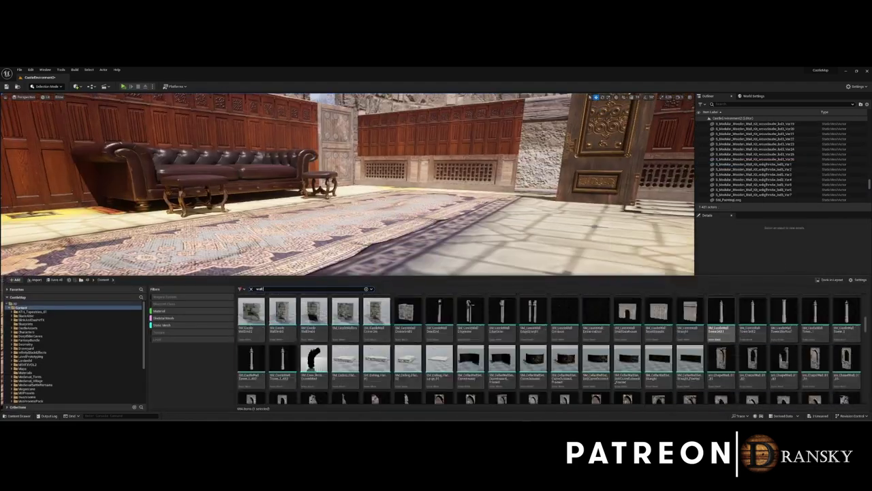
{"action": "left_click_drag", "start_coordinate": [750, 327], "coordinate": [487, 163]}
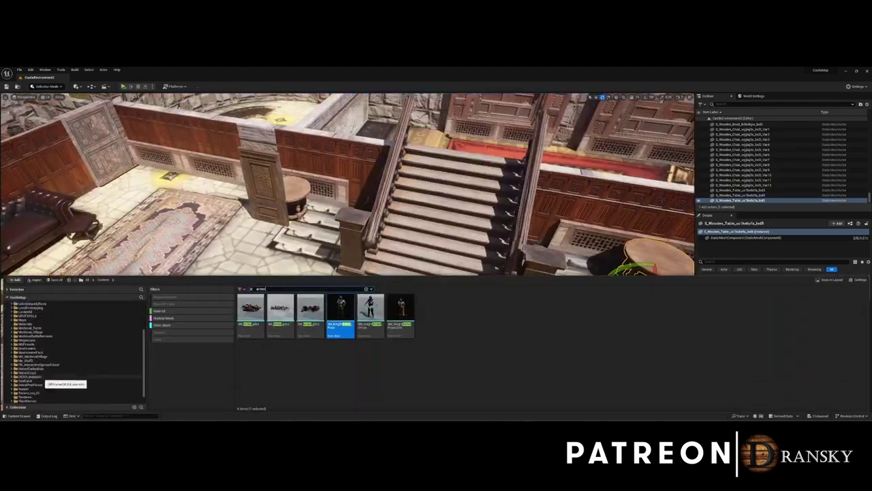
Show an asset folder's contents, then switch the editor to Modeling Mode
{"action": "left_click", "coordinate": [31, 376]}
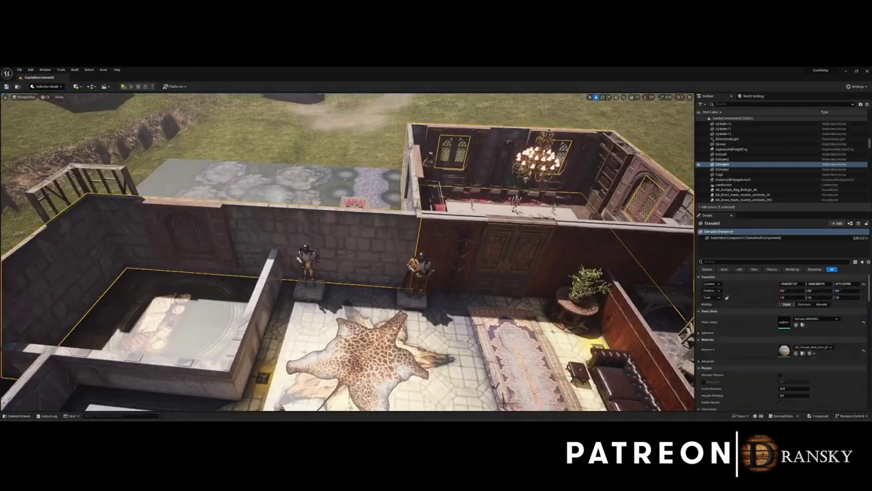
{"action": "left_click", "coordinate": [49, 115]}
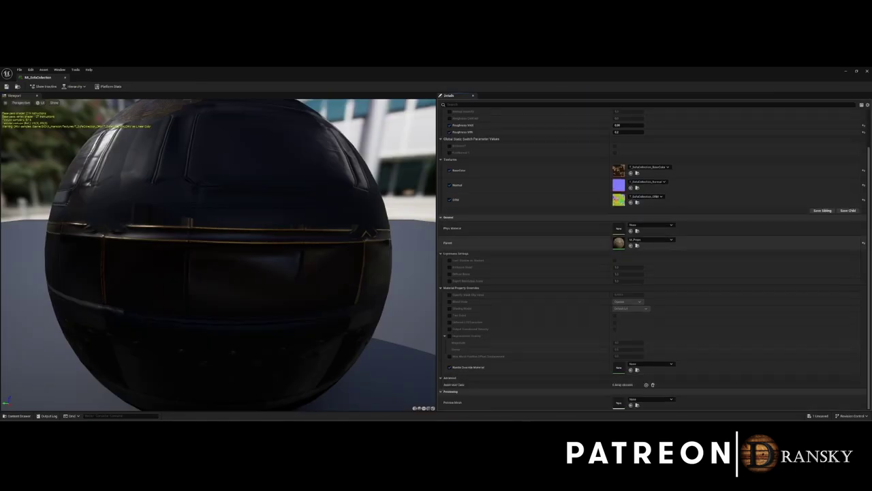
Scroll up through the Content Browser listing
{"action": "scroll", "coordinate": [655, 259], "scroll_direction": "up", "scroll_amount": 2}
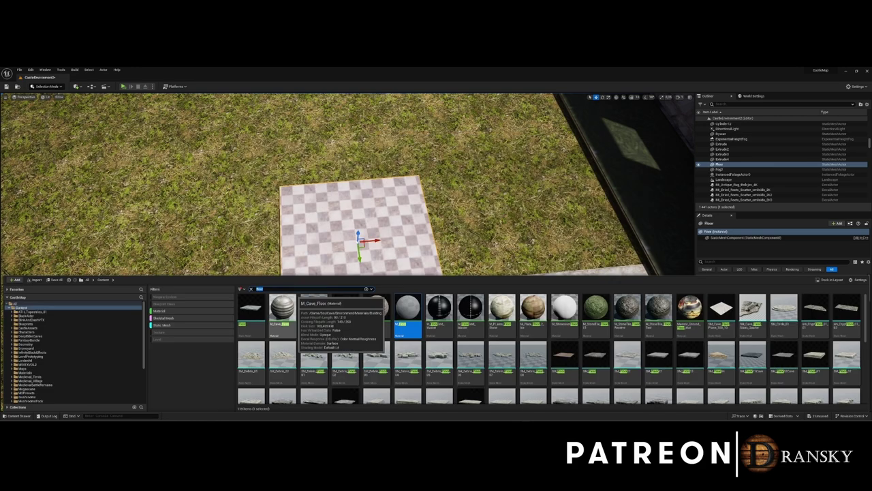
Search the Megascans folder for 'floor', select the slab near the sofa, and enter Modeling Mode
{"action": "left_click", "coordinate": [250, 289]}
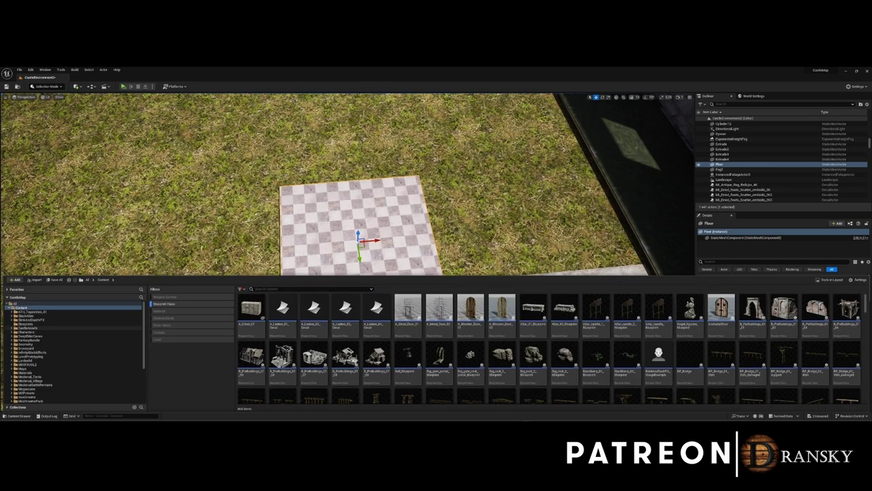
{"action": "left_click", "coordinate": [27, 372]}
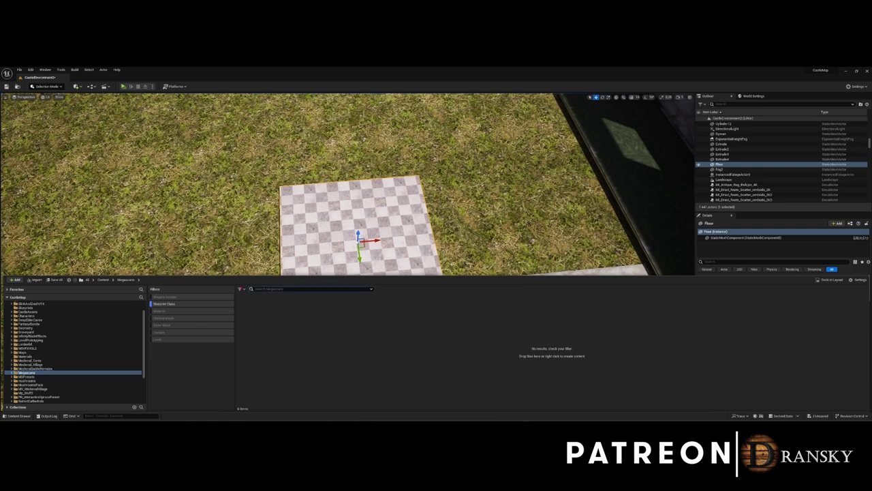
{"action": "type", "text": "floor"}
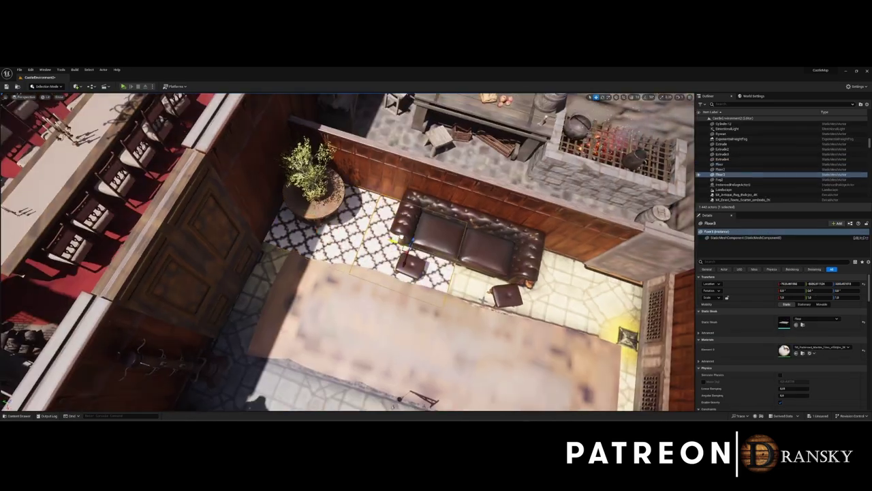
{"action": "left_click", "coordinate": [721, 180]}
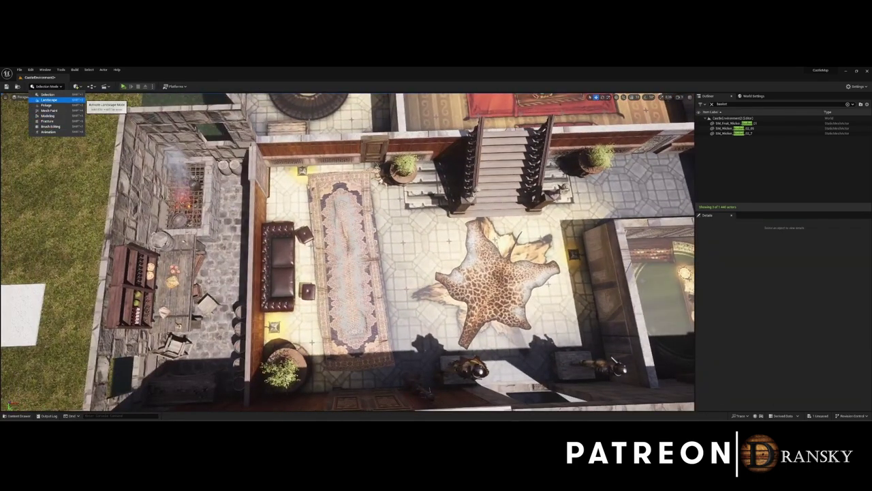
{"action": "left_click", "coordinate": [47, 115]}
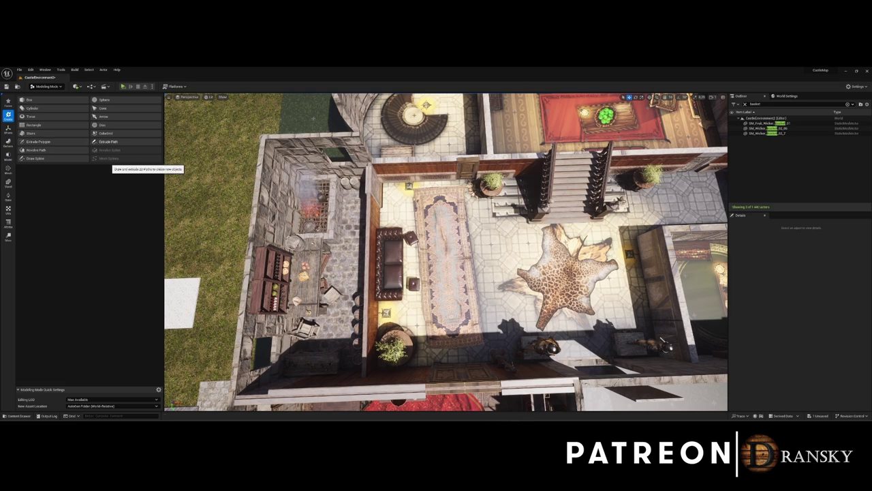
Draw an Extrude Polygon slab outlining the hall floor beside the sofa and accept it
{"action": "left_click", "coordinate": [108, 141]}
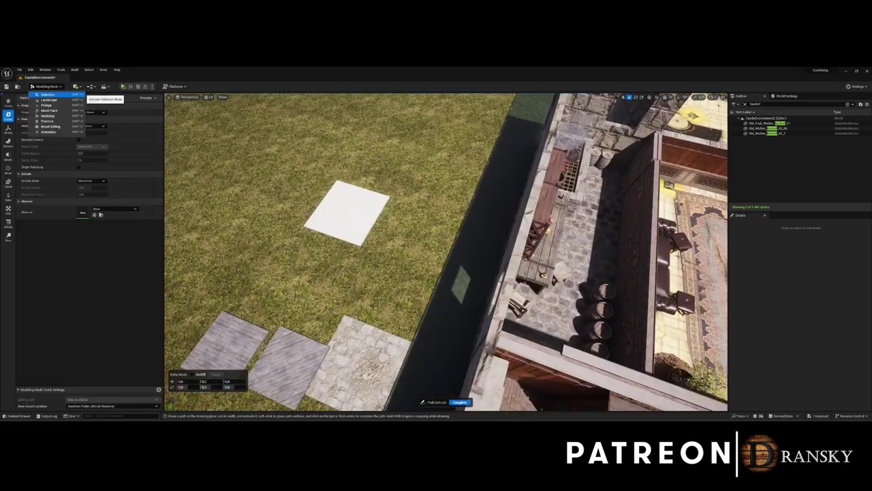
{"action": "left_click", "coordinate": [48, 95]}
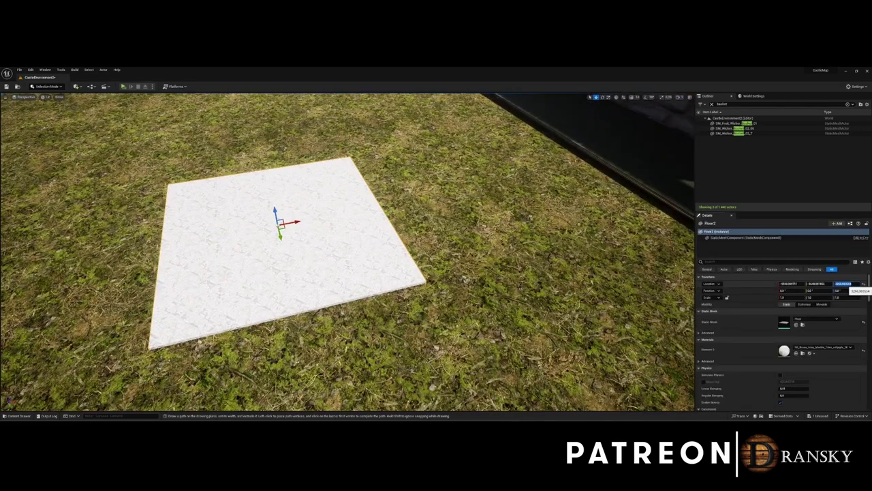
{"action": "key", "text": "shift+5"}
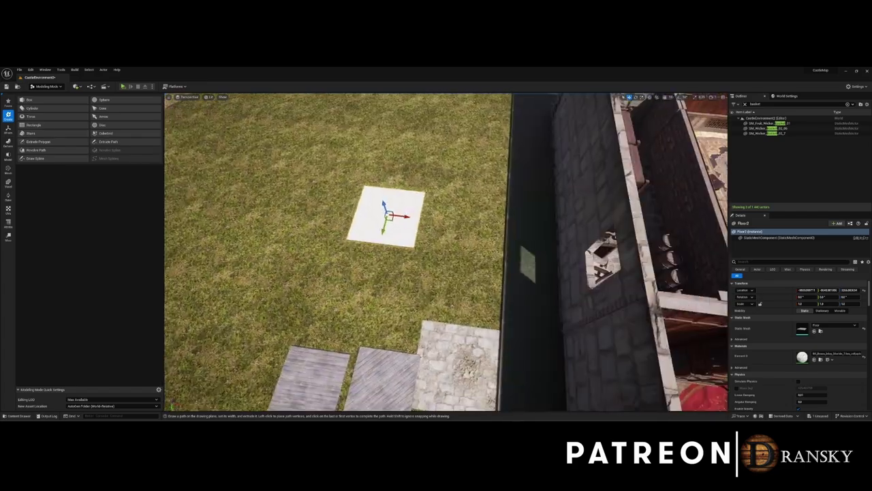
{"action": "left_click", "coordinate": [38, 141]}
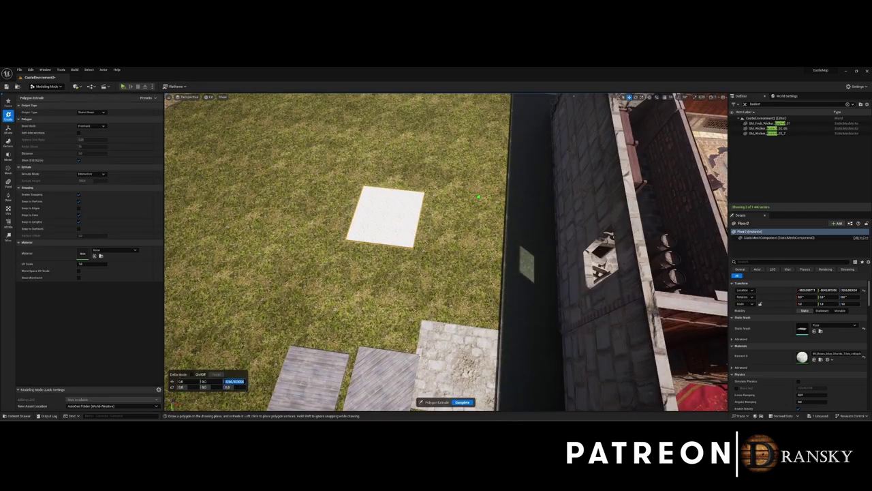
{"action": "mouse_move", "coordinate": [478, 197]}
{"action": "right_mouse_down"}
{"action": "mouse_move", "coordinate": [172, 400]}
{"action": "mouse_move", "coordinate": [471, 278]}
{"action": "right_mouse_up"}
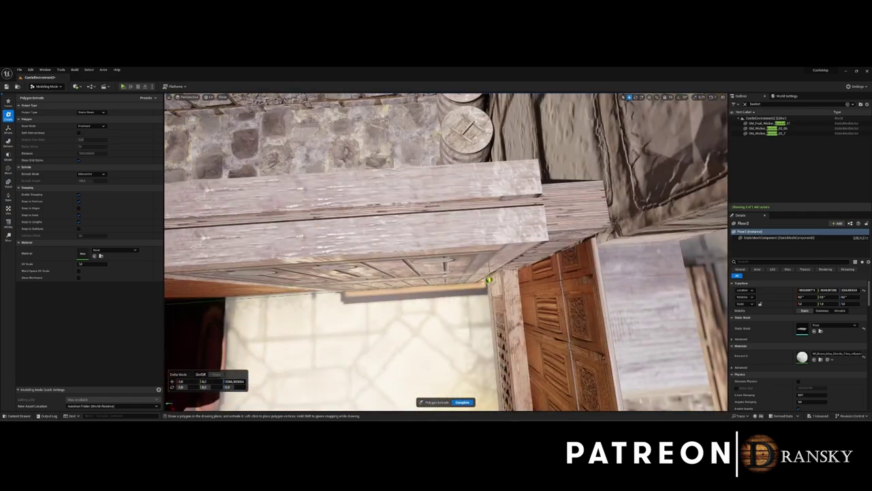
{"action": "right_click_drag", "start_coordinate": [488, 279], "coordinate": [548, 270]}
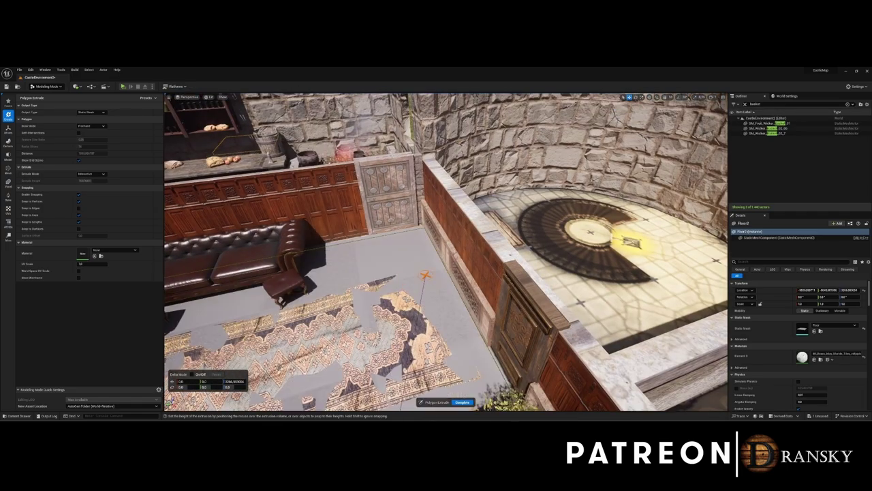
{"action": "key", "text": "Return"}
{"action": "key", "text": "f"}
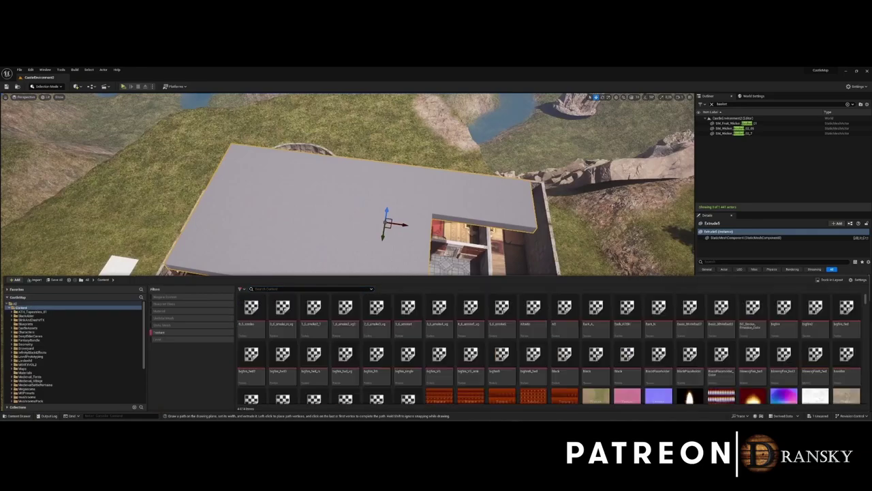
Open the applied marble tiles material instance and set its Tiling Y to 40
{"action": "type", "text": "mate"}
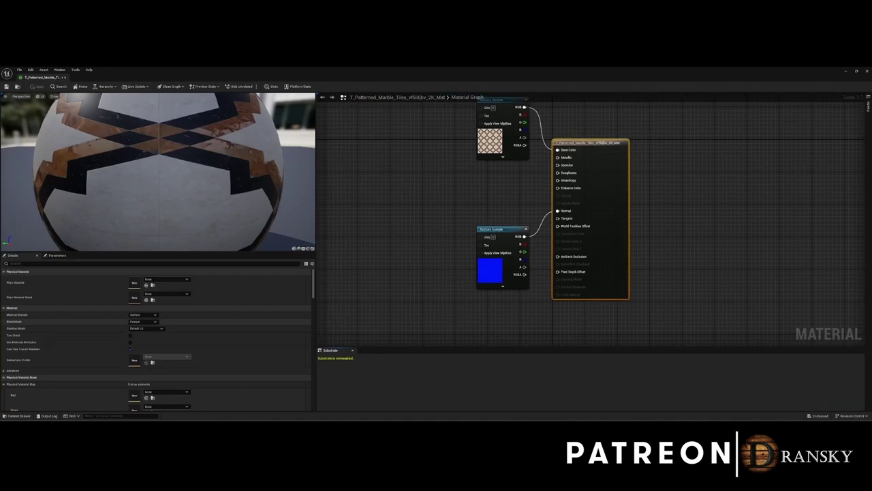
{"action": "scroll", "coordinate": [675, 293], "scroll_direction": "down", "scroll_amount": 5}
{"action": "scroll", "coordinate": [675, 273], "scroll_direction": "up", "scroll_amount": 5}
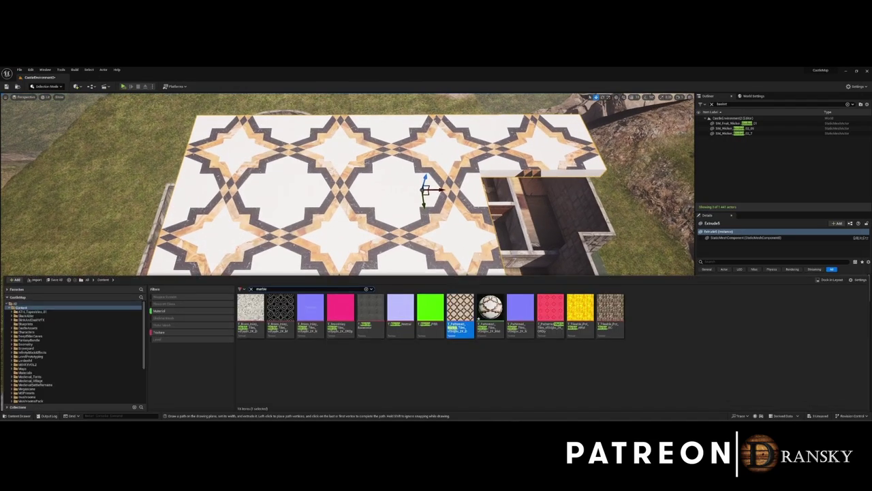
{"action": "right_click", "coordinate": [489, 313]}
{"action": "left_click", "coordinate": [538, 341]}
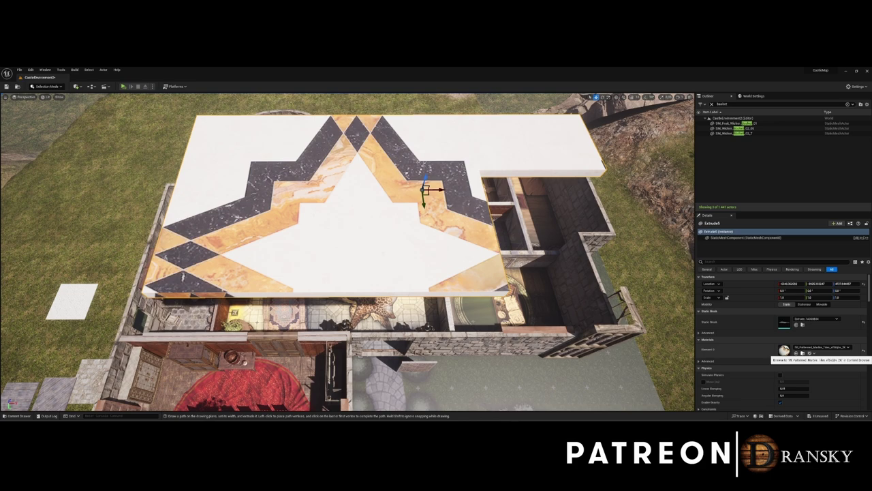
{"action": "double_click", "coordinate": [784, 349]}
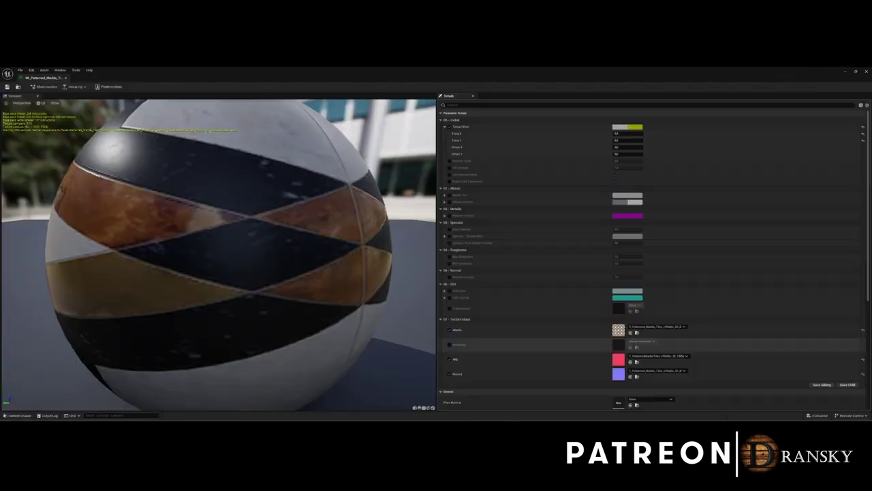
{"action": "left_click_drag", "start_coordinate": [637, 139], "coordinate": [654, 140]}
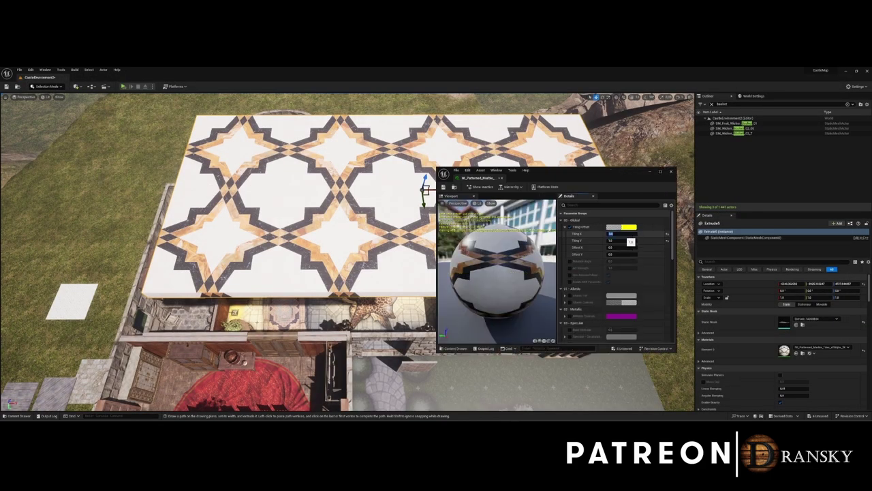
{"action": "left_click_drag", "start_coordinate": [616, 241], "coordinate": [629, 247]}
{"action": "type", "text": "40"}
{"action": "key", "text": "Return"}
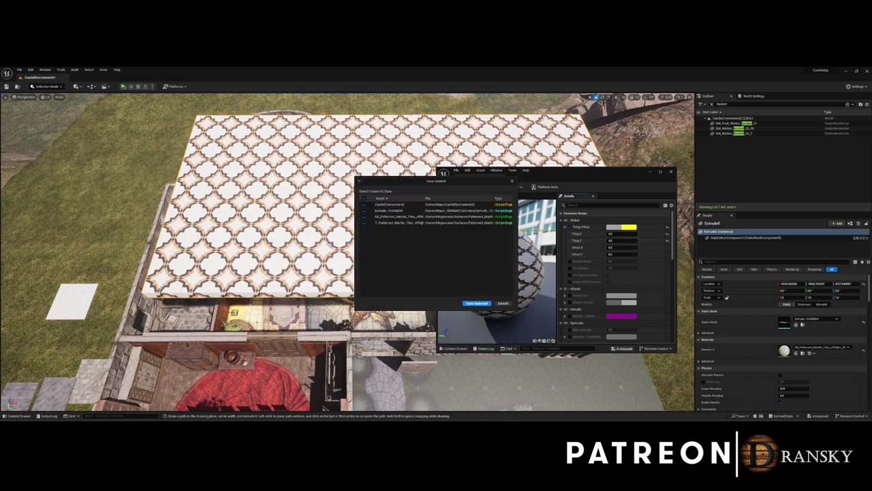
Drop the slab down to the room floor and search the Content Browser for 'marble'
{"action": "key", "text": "End"}
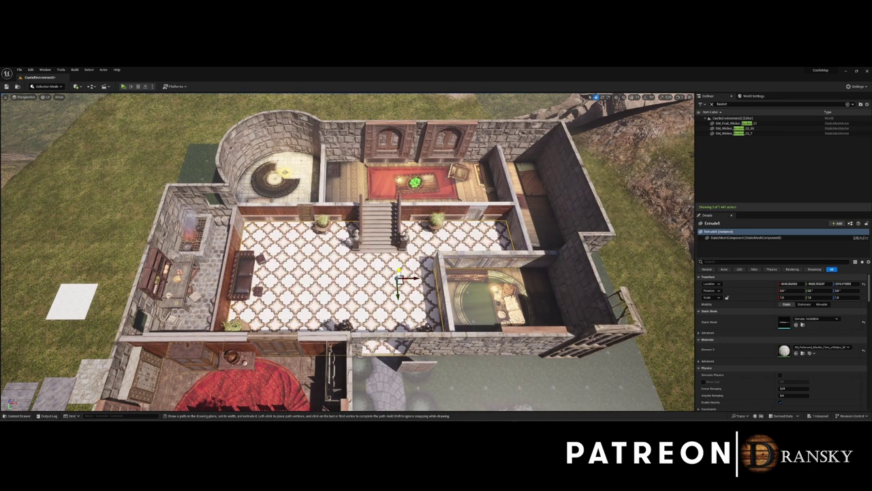
{"action": "key", "text": "f"}
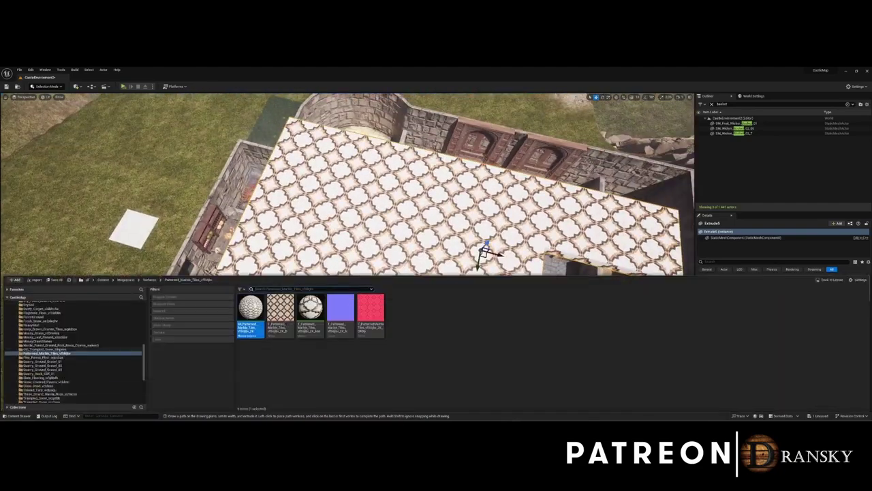
{"action": "left_click", "coordinate": [17, 303]}
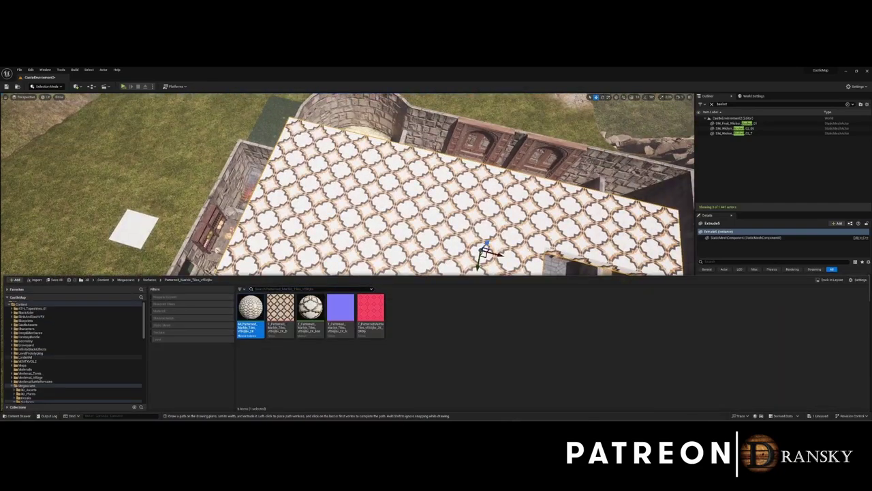
{"action": "type", "text": "marble"}
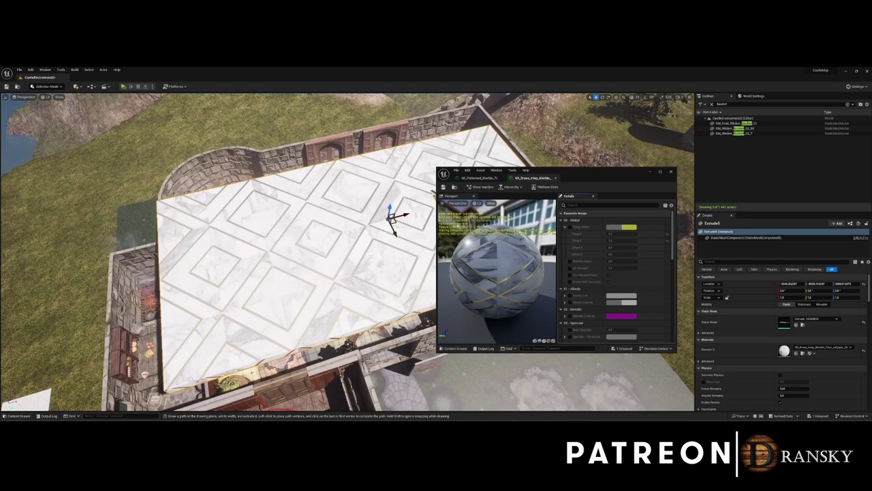
Enable the tiling override with a value of 4 and darken the marble's Albedo tint
{"action": "left_click", "coordinate": [569, 227]}
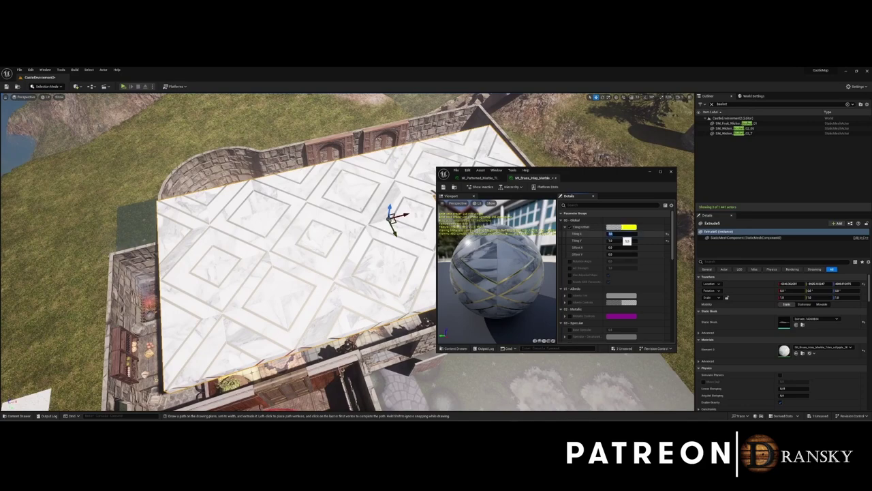
{"action": "key", "text": "Tab"}
{"action": "type", "text": "4"}
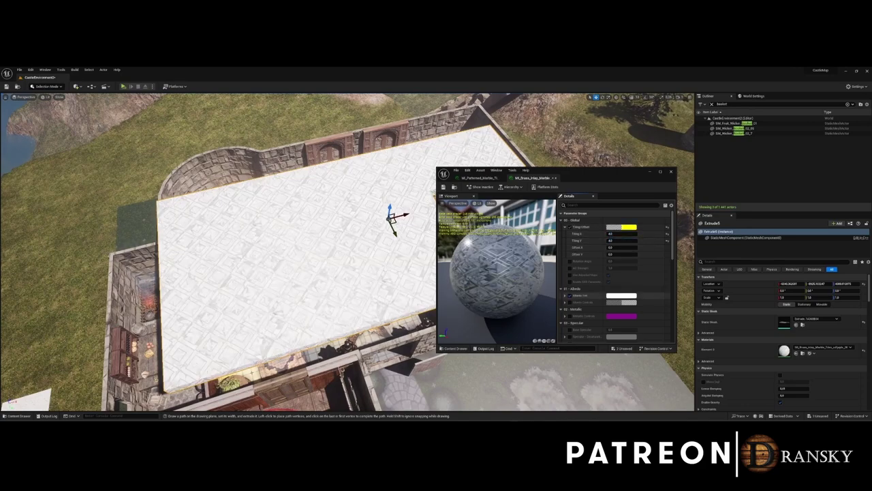
{"action": "left_click", "coordinate": [621, 295]}
{"action": "left_click_drag", "start_coordinate": [703, 331], "coordinate": [701, 345]}
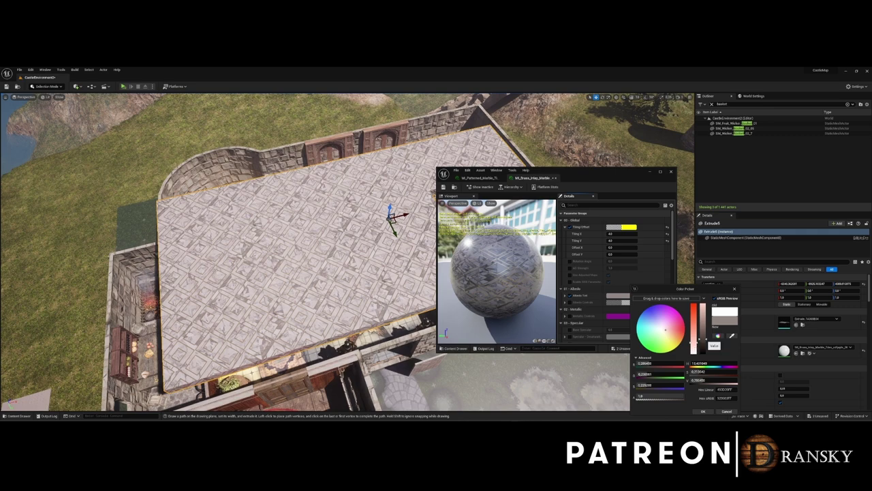
{"action": "left_click", "coordinate": [703, 411]}
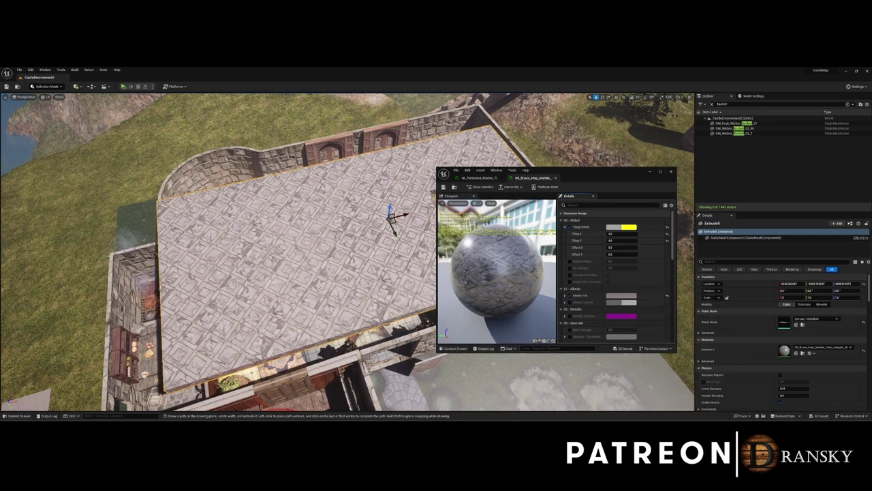
{"action": "key", "text": "h"}
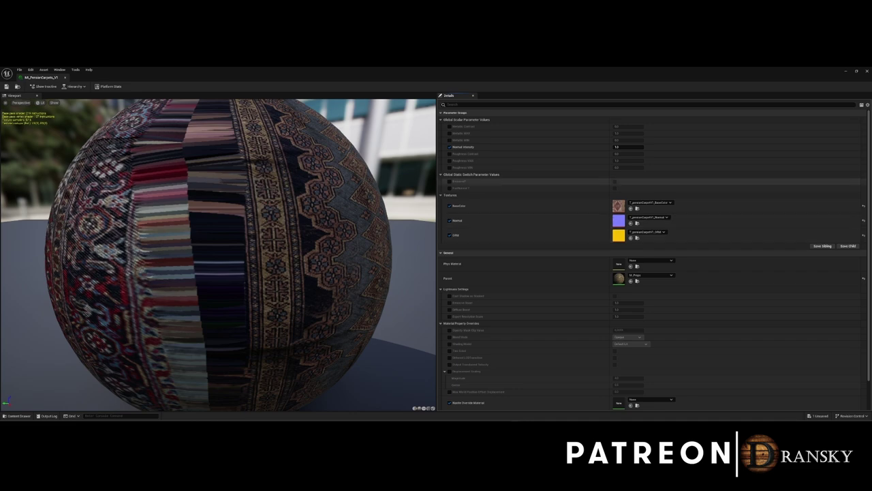
Enable the Persian carpet instance's static switch and preview its Emissive Color picker
{"action": "left_click", "coordinate": [615, 180]}
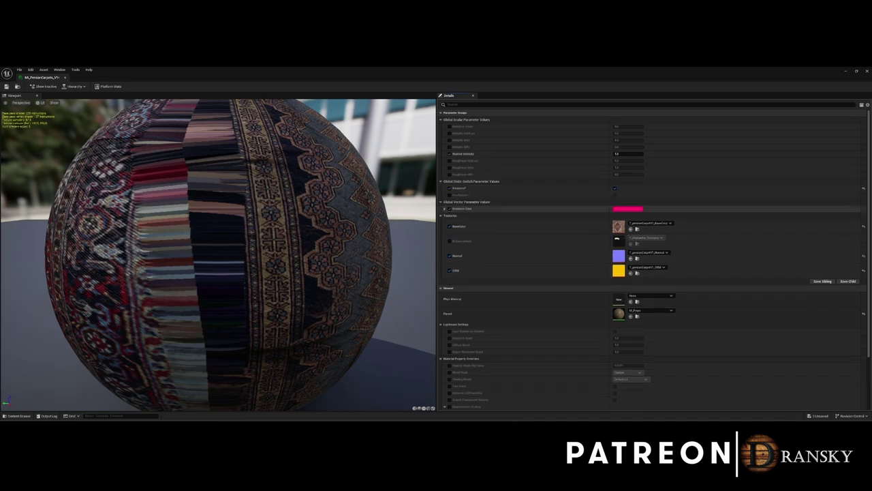
{"action": "left_click", "coordinate": [627, 209]}
{"action": "left_click", "coordinate": [705, 301]}
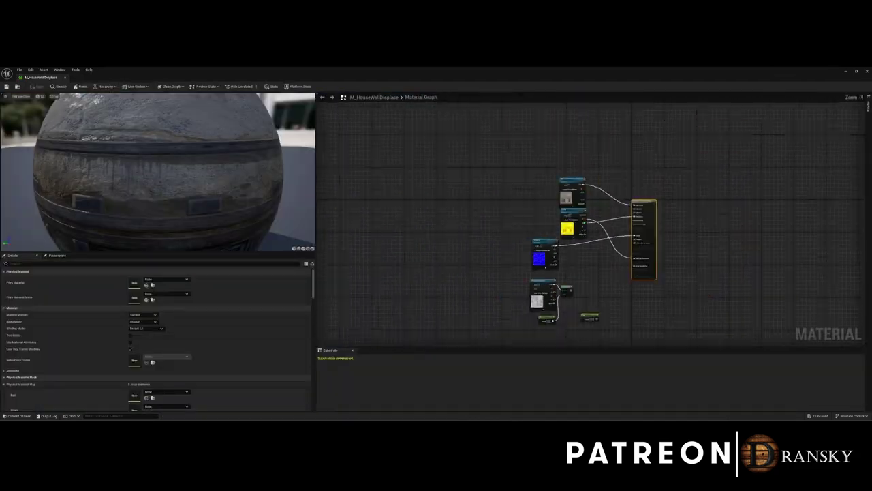
{"action": "scroll", "coordinate": [599, 341], "scroll_direction": "up", "scroll_amount": 3}
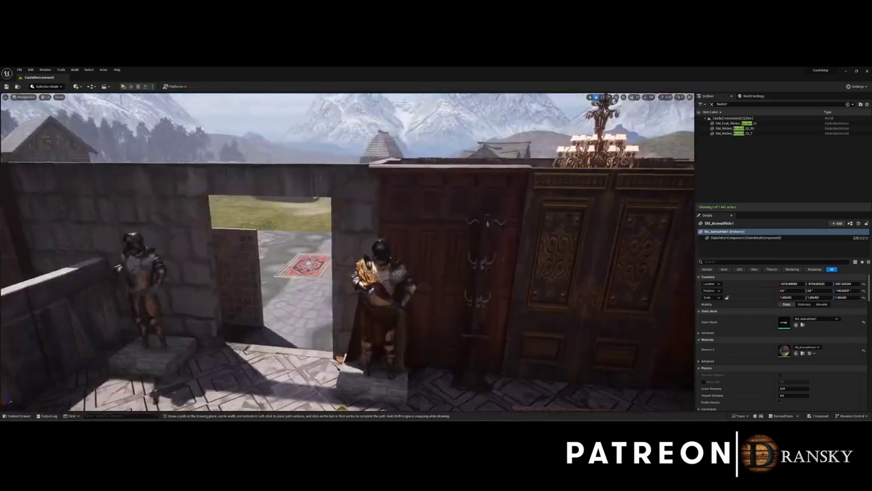
Shift the wooden wall panel to the left with the move gizmo
{"action": "left_click", "coordinate": [316, 259]}
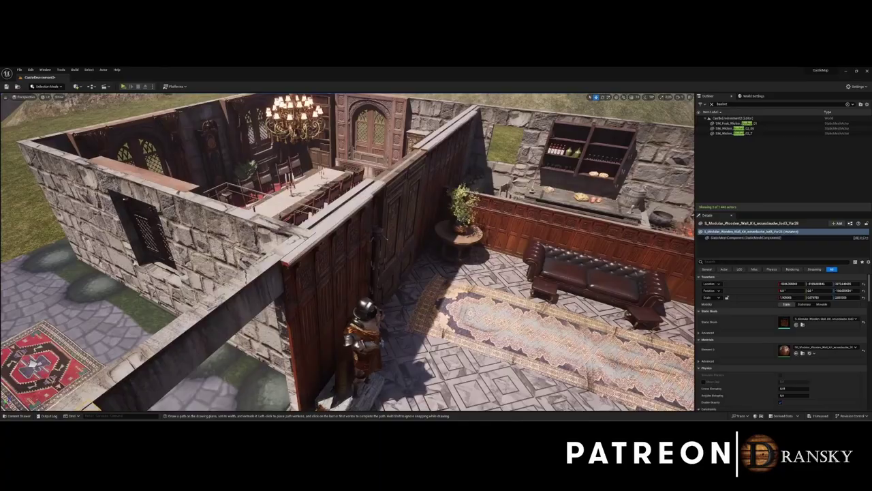
{"action": "right_click_drag", "start_coordinate": [347, 252], "coordinate": [347, 252]}
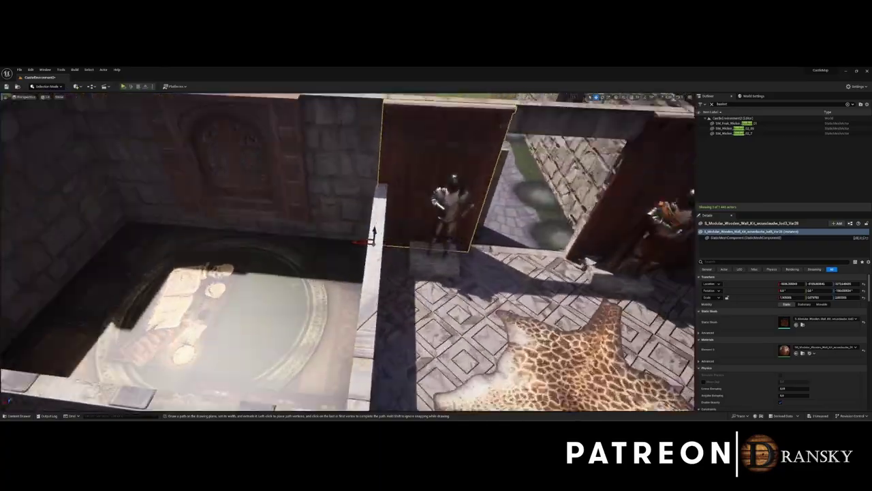
{"action": "left_click_drag", "start_coordinate": [361, 241], "coordinate": [265, 236]}
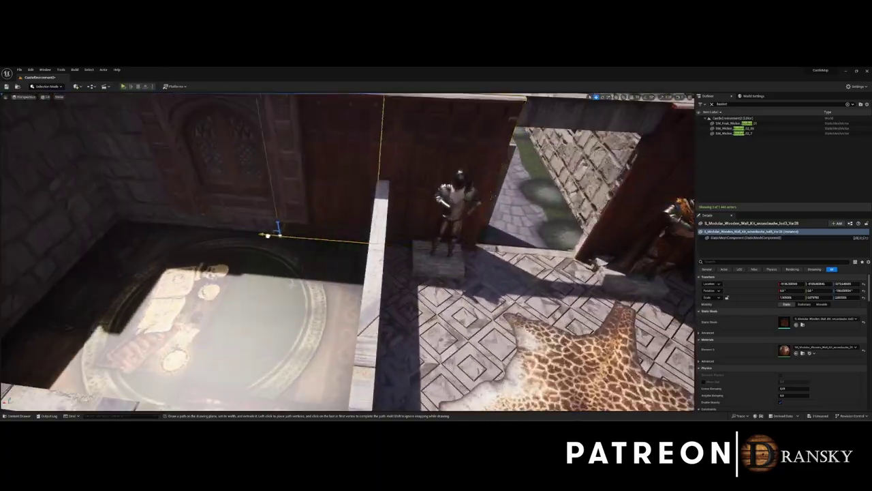
{"action": "right_click_drag", "start_coordinate": [347, 252], "coordinate": [348, 252]}
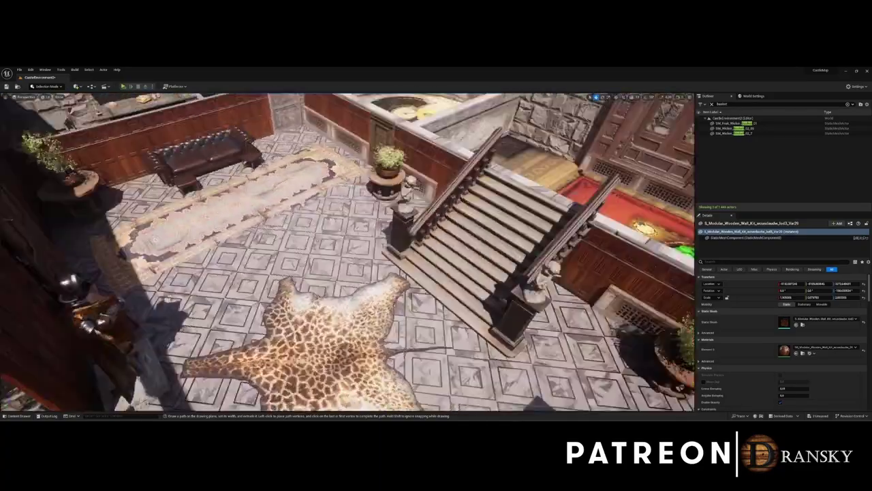
Place SM_Bookshelf_Single3 from the SICKA_mansion folder beside the sofa
{"action": "key", "text": "ctrl+space"}
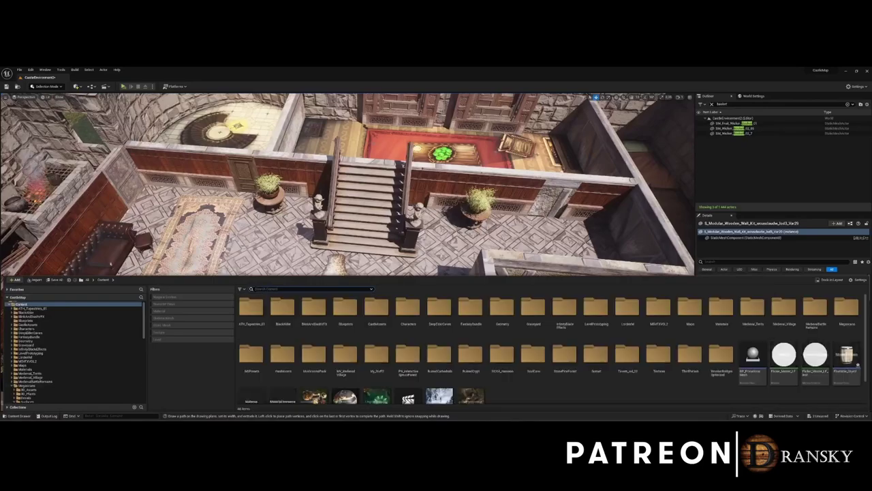
{"action": "left_click", "coordinate": [119, 373]}
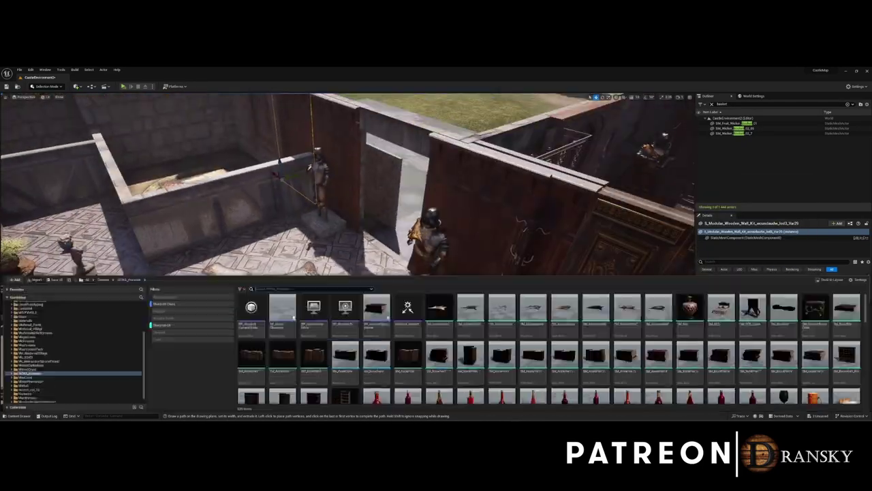
{"action": "scroll", "coordinate": [594, 315], "scroll_direction": "down", "scroll_amount": 1}
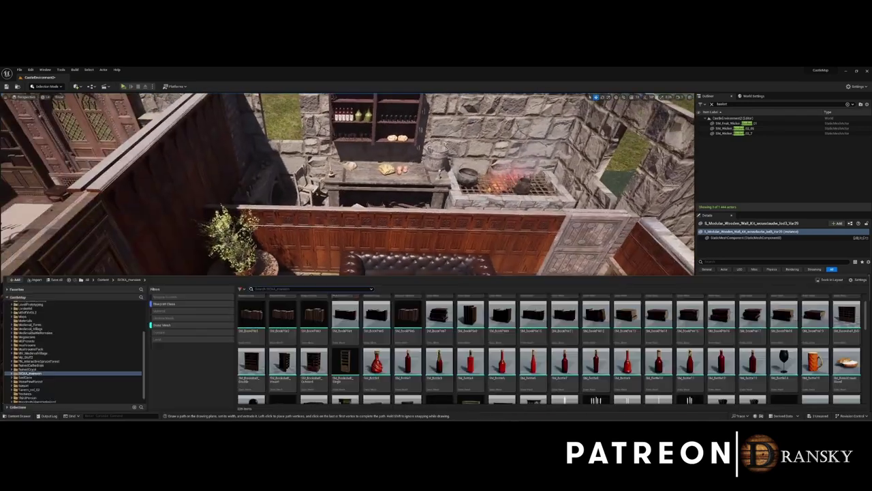
{"action": "left_click_drag", "start_coordinate": [345, 364], "coordinate": [316, 300]}
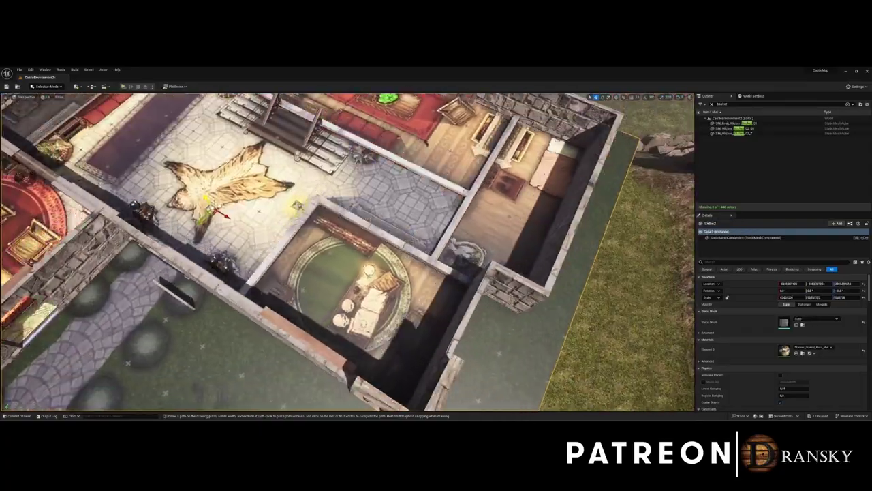
Inspect the bookshelf's mesh component, then select the carved door and left wall panel
{"action": "left_click", "coordinate": [743, 237]}
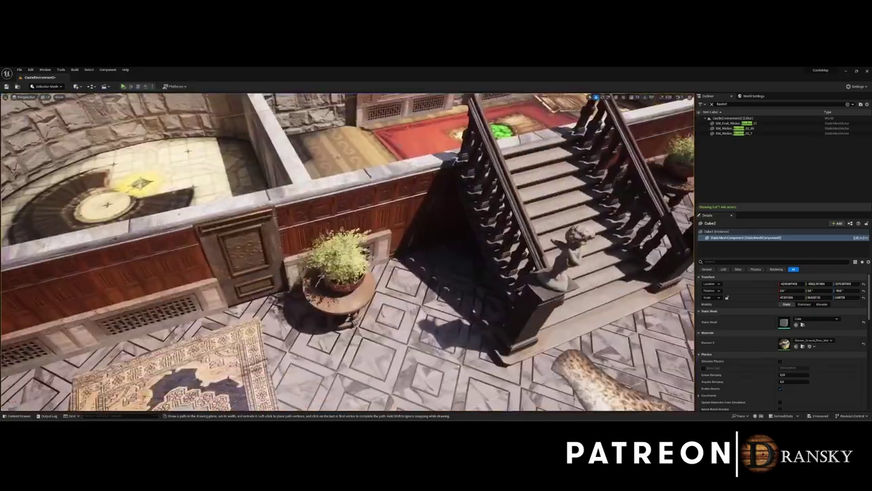
{"action": "left_click", "coordinate": [242, 256]}
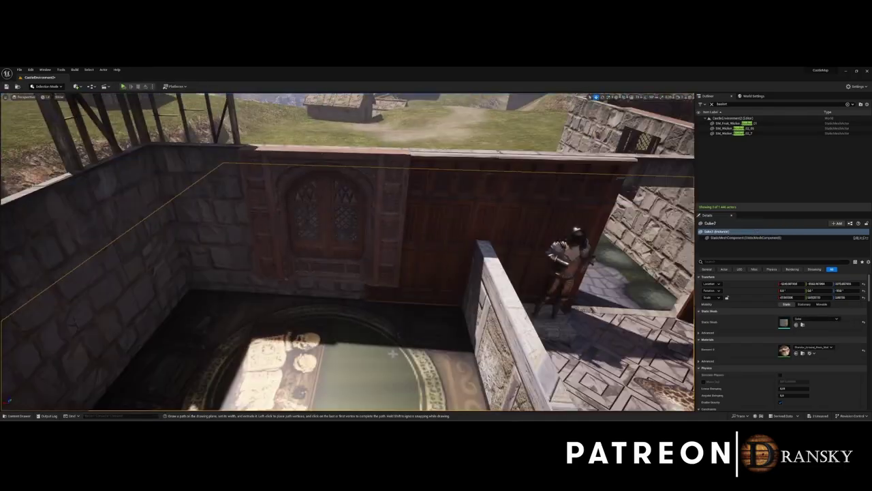
{"action": "left_click", "coordinate": [170, 278]}
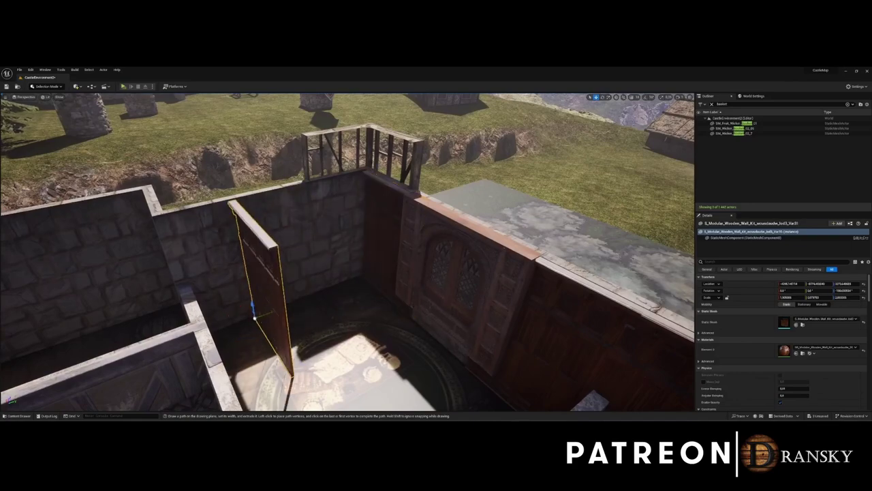
Change the left wall panel's Rotation Z and switch the editor to Modeling Mode
{"action": "left_click", "coordinate": [844, 290]}
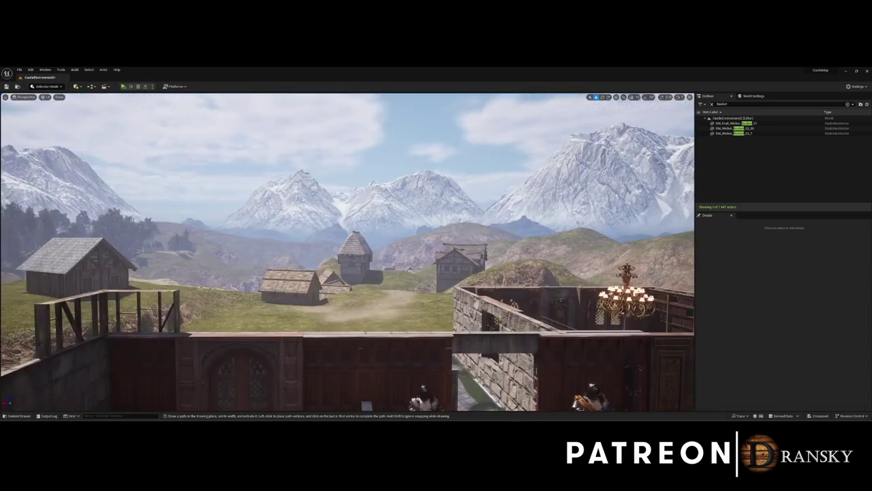
{"action": "left_click", "coordinate": [46, 86]}
{"action": "left_click", "coordinate": [40, 120]}
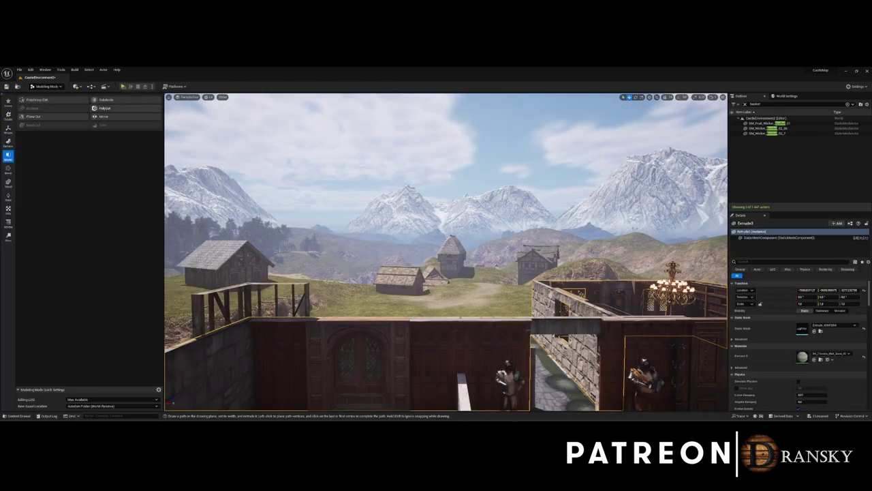
Set the PolyCut shape to Rectangle, then select and frame the carved window wall
{"action": "key", "text": "f"}
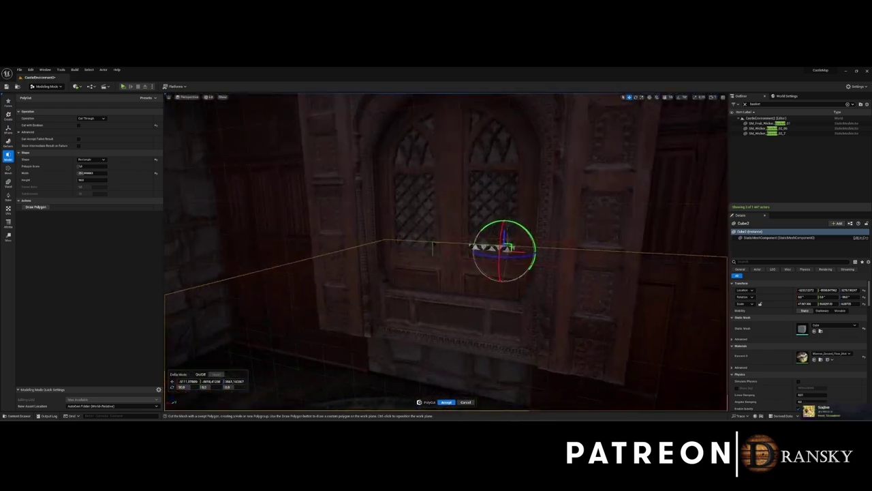
{"action": "left_click", "coordinate": [518, 300]}
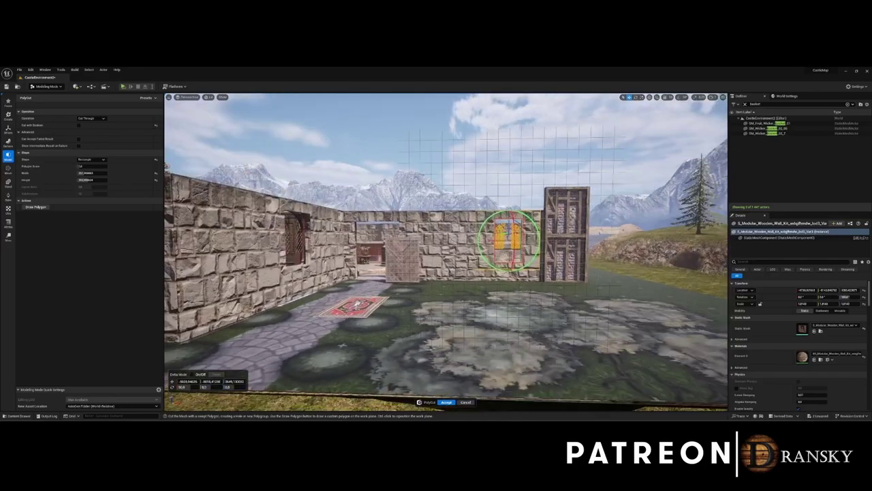
{"action": "key", "text": "f"}
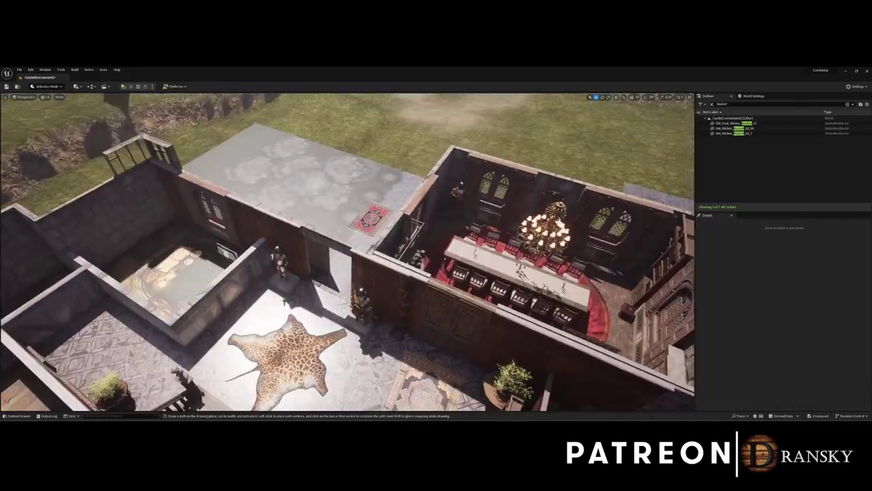
{"action": "left_click", "coordinate": [467, 207]}
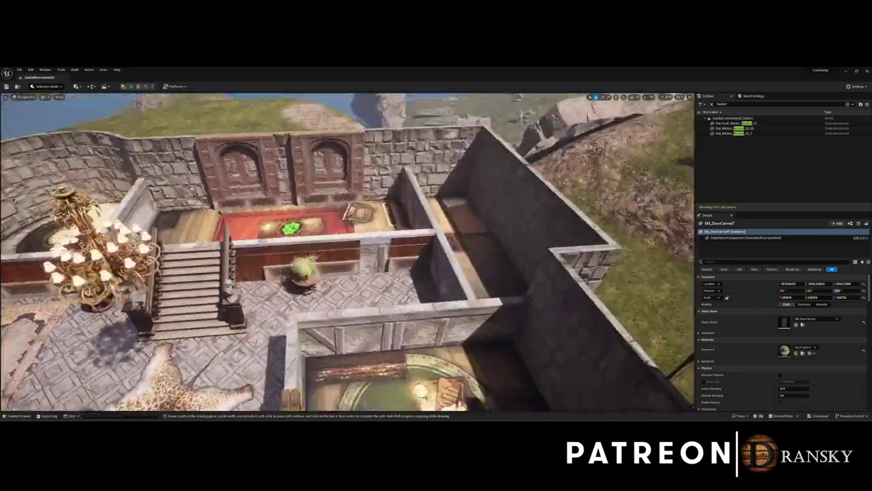
{"action": "scroll", "coordinate": [348, 252], "scroll_direction": "down", "scroll_amount": 10}
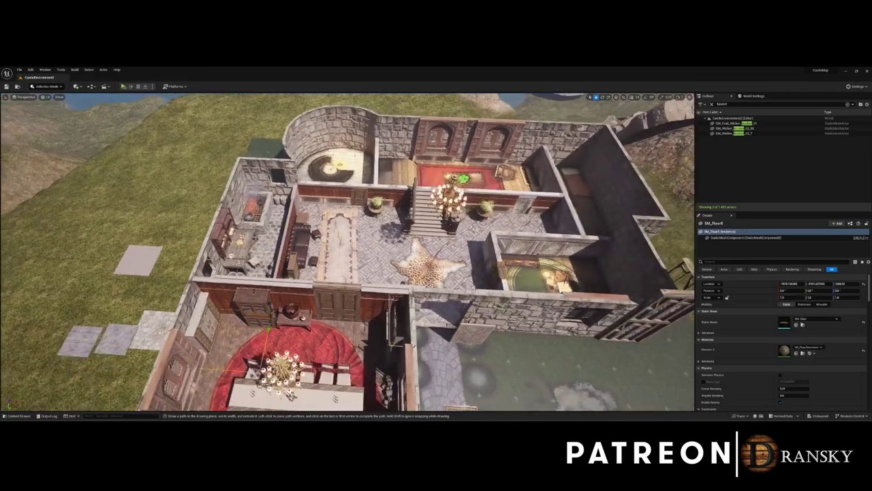
{"action": "key", "text": "f"}
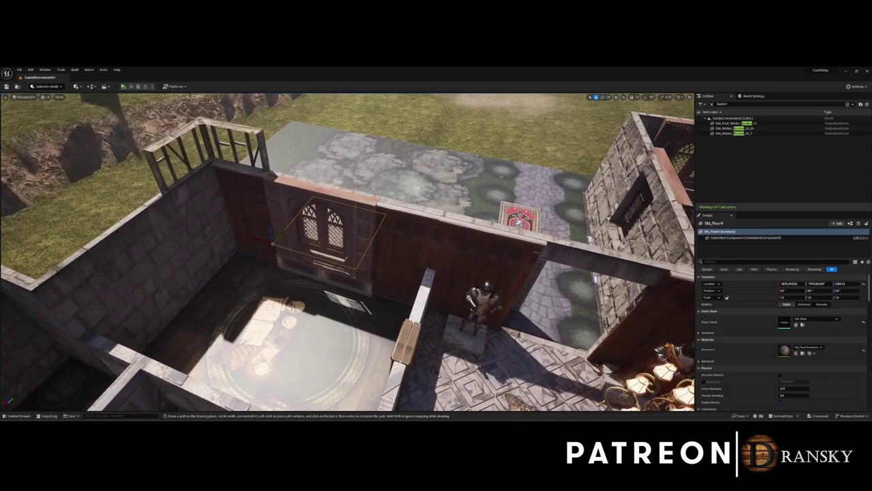
Rotate the back-wall panel flush via Rotation Z, then frame the panel by the door
{"action": "left_click", "coordinate": [347, 232]}
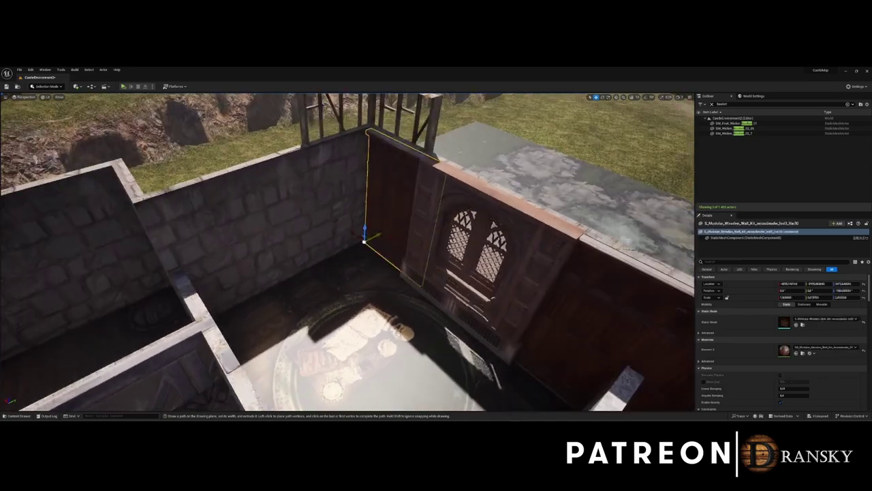
{"action": "key", "text": "Return"}
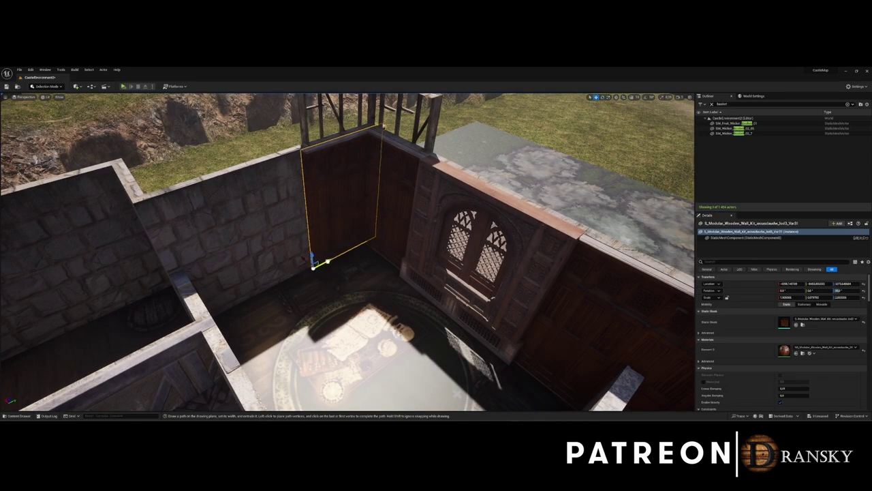
{"action": "left_click", "coordinate": [213, 317]}
{"action": "key", "text": "f"}
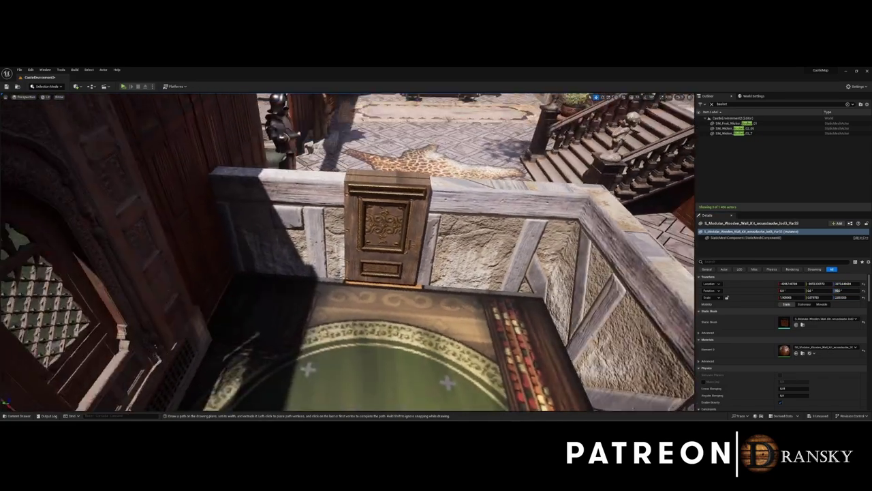
{"action": "key", "text": "f"}
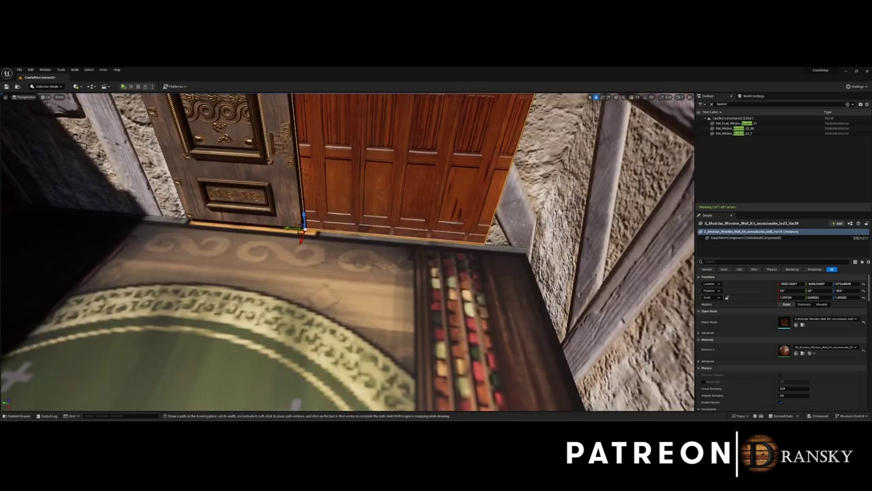
Alt-drag panel copies left and right of the carved door to line the walls
{"action": "right_click_drag", "start_coordinate": [362, 290], "coordinate": [354, 299]}
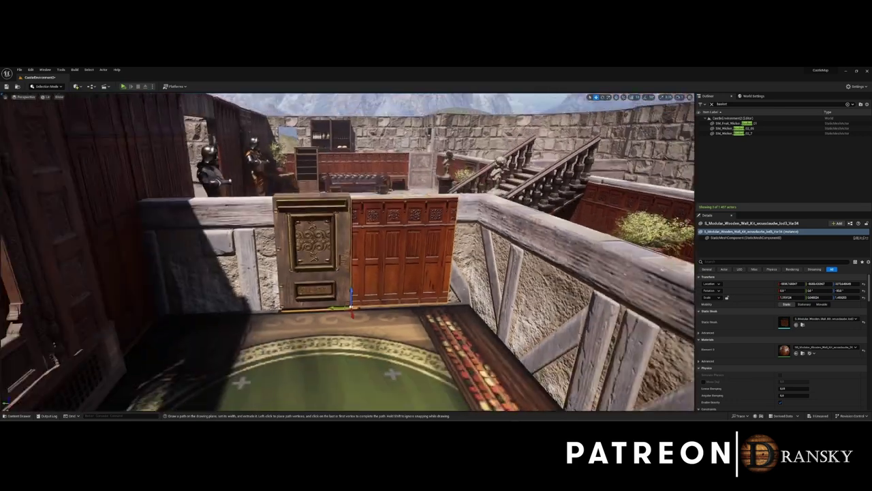
{"action": "mouse_move", "coordinate": [351, 299]}
{"action": "left_mouse_down", "text": "alt"}
{"action": "mouse_move", "coordinate": [158, 300]}
{"action": "mouse_move", "coordinate": [170, 304]}
{"action": "left_mouse_up", "text": "alt"}
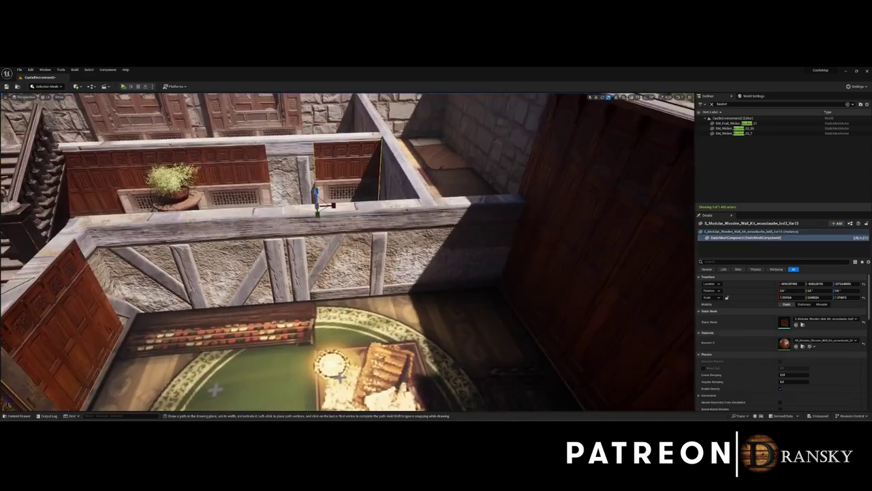
{"action": "left_click", "coordinate": [382, 273]}
{"action": "left_click_drag", "start_coordinate": [334, 297], "coordinate": [436, 293], "text": "alt"}
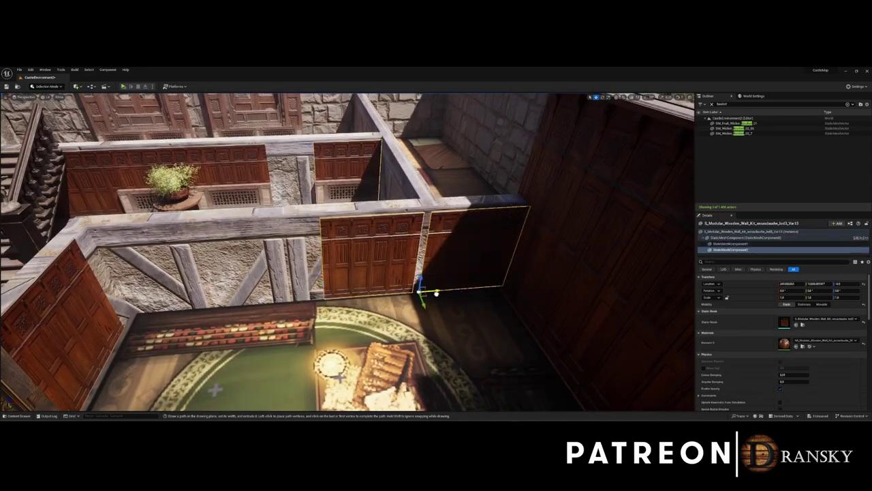
{"action": "middle_click_drag", "start_coordinate": [433, 292], "coordinate": [493, 307]}
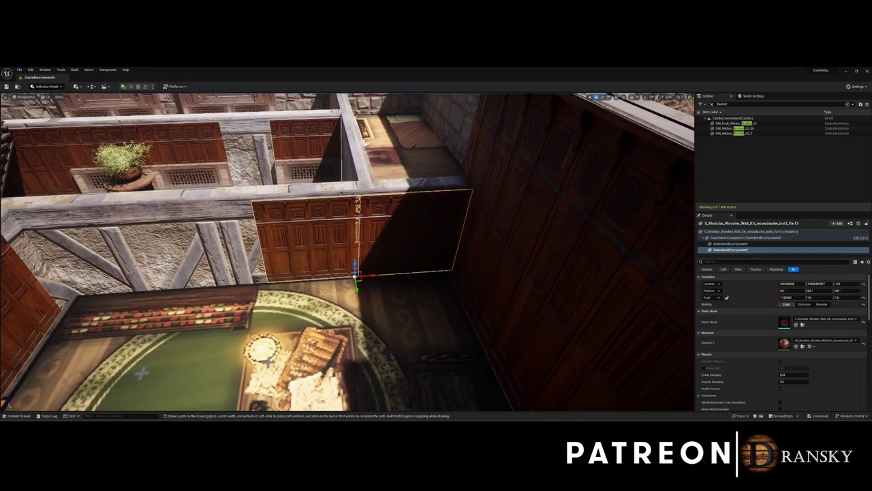
{"action": "left_click_drag", "start_coordinate": [364, 259], "coordinate": [77, 279], "text": "alt"}
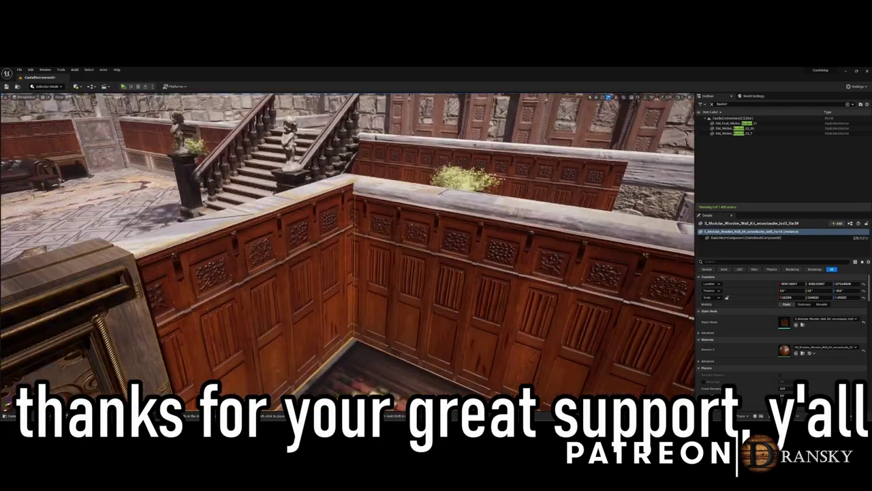
{"action": "right_click_drag", "start_coordinate": [348, 252], "coordinate": [392, 205]}
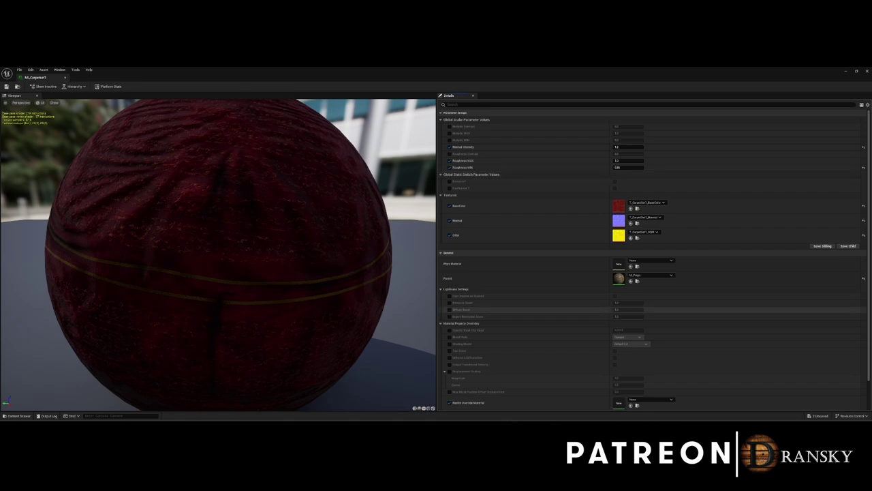
Open MI_CarpetSet1's BaseColor texture, then close the texture and material instance tabs
{"action": "scroll", "coordinate": [654, 310], "scroll_direction": "down", "scroll_amount": 2}
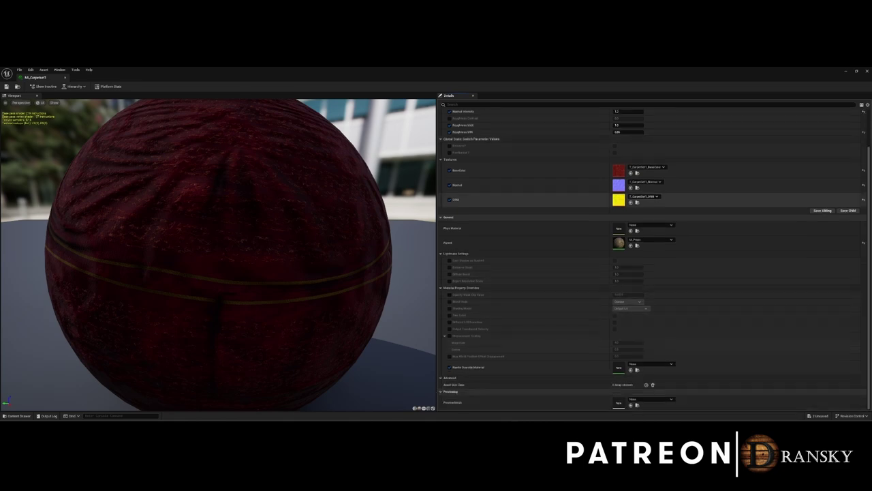
{"action": "double_click", "coordinate": [618, 171]}
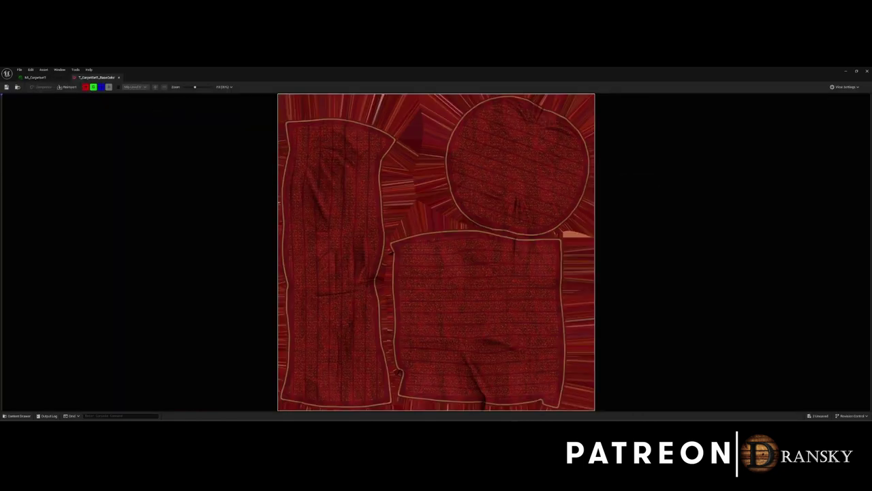
{"action": "left_click", "coordinate": [35, 77]}
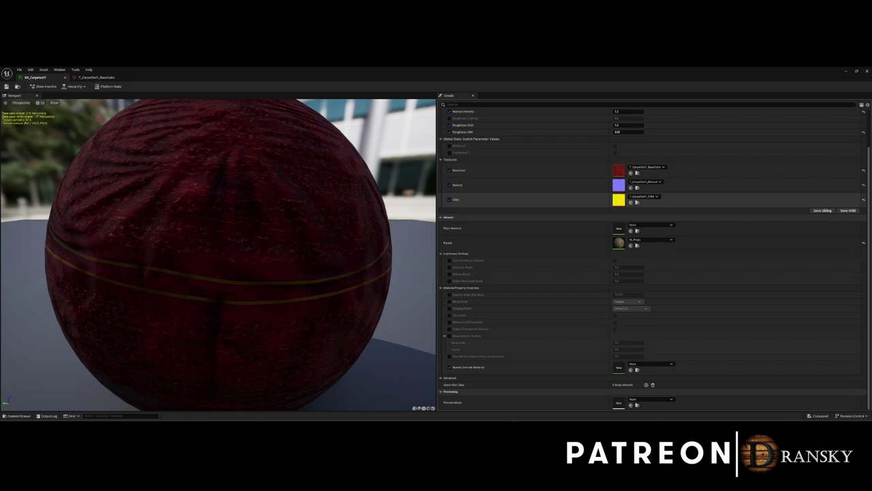
{"action": "scroll", "coordinate": [218, 255], "scroll_direction": "down", "scroll_amount": 5}
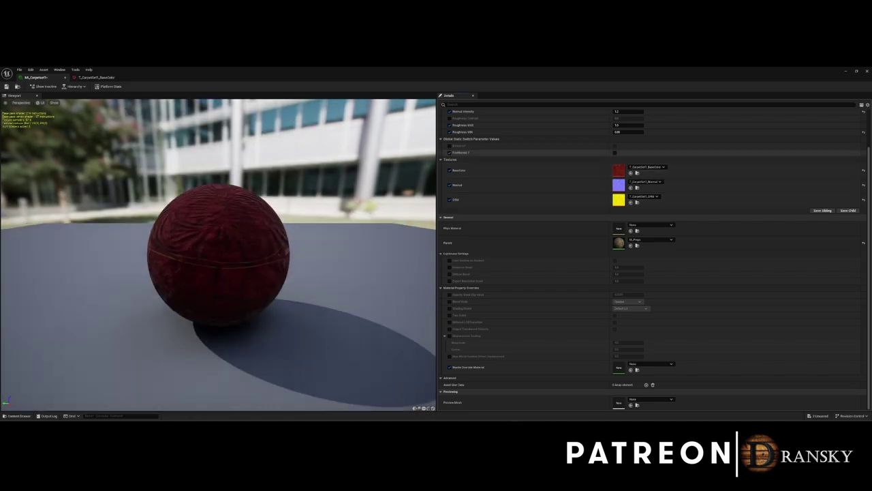
{"action": "left_click", "coordinate": [65, 77]}
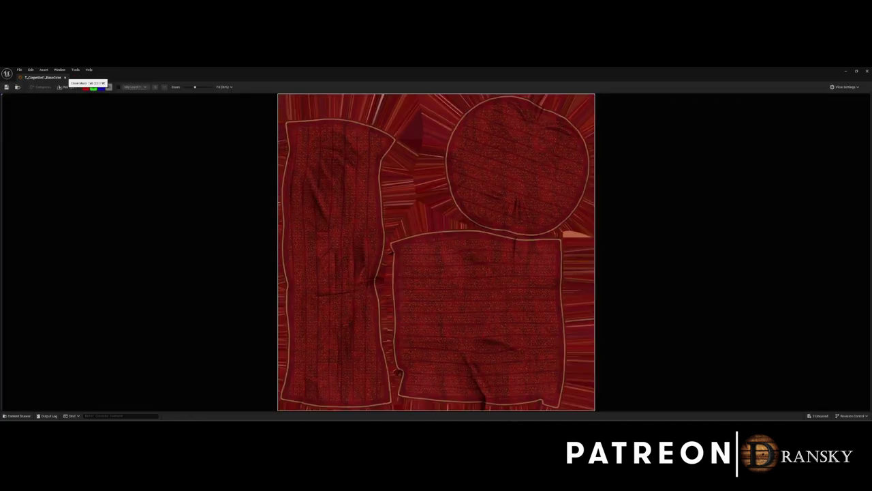
{"action": "left_click", "coordinate": [66, 77]}
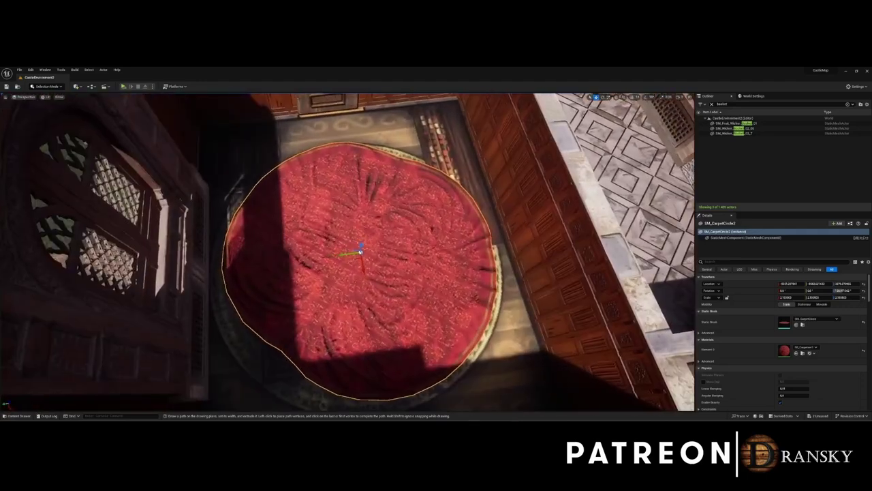
Reopen the round carpet's material instance and scroll through its parameters
{"action": "scroll", "coordinate": [784, 341], "scroll_direction": "down", "scroll_amount": 3}
{"action": "double_click", "coordinate": [784, 302]}
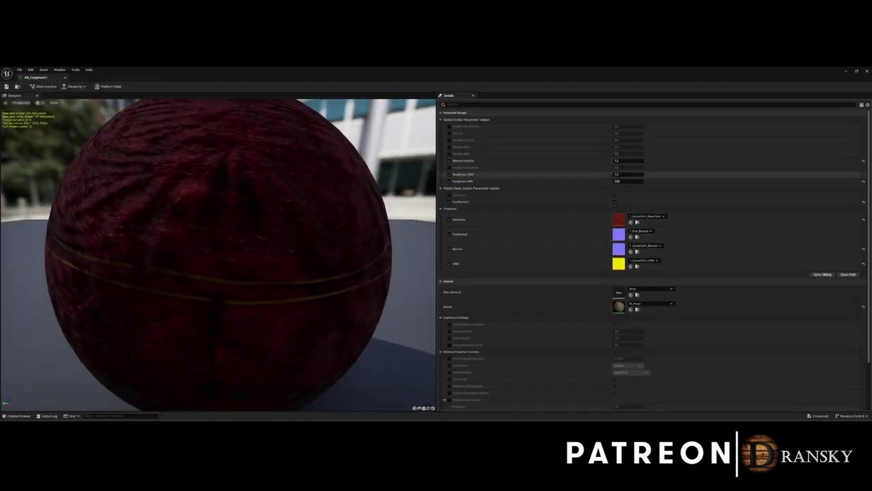
{"action": "scroll", "coordinate": [613, 265], "scroll_direction": "down", "scroll_amount": 2}
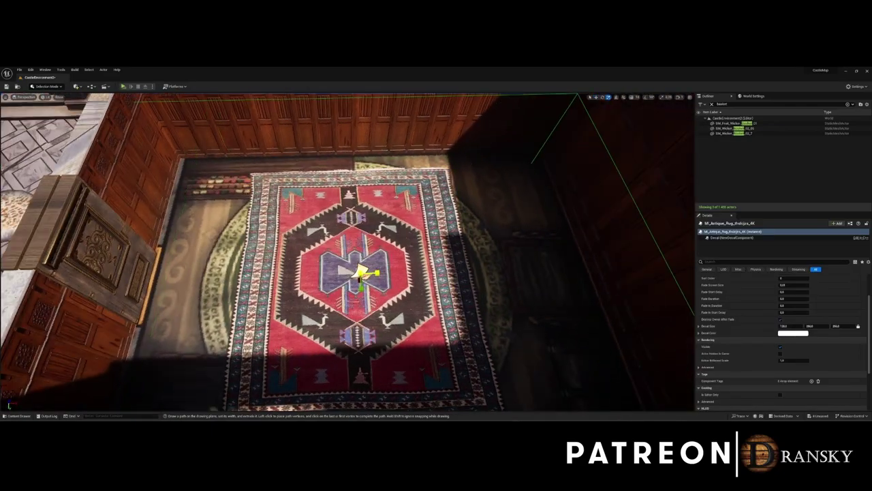
Check the Content Drawer, then open Quixel Bridge and search it for 'deco'
{"action": "key", "text": "ctrl+space"}
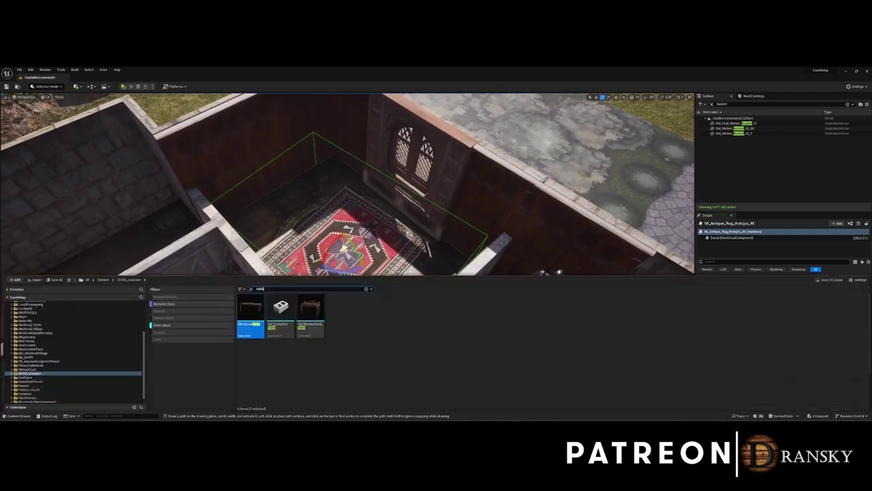
{"action": "key", "text": "ctrl+space"}
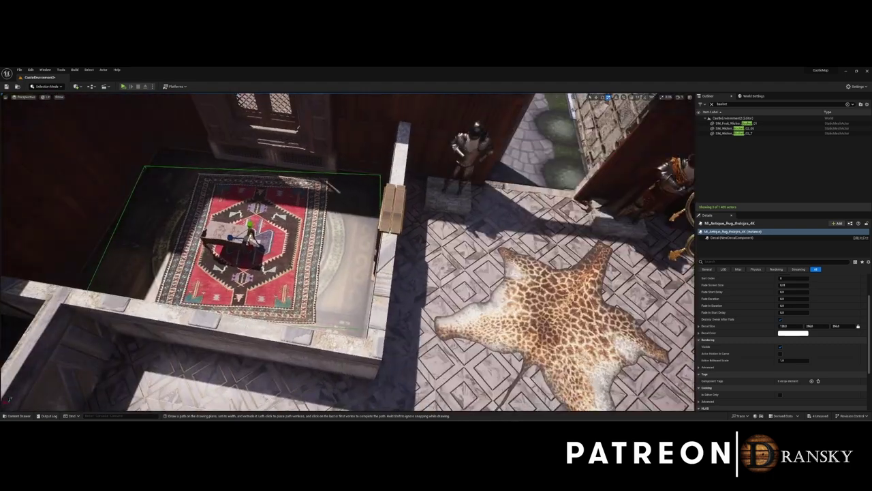
{"action": "left_click", "coordinate": [77, 85]}
{"action": "left_click", "coordinate": [96, 109]}
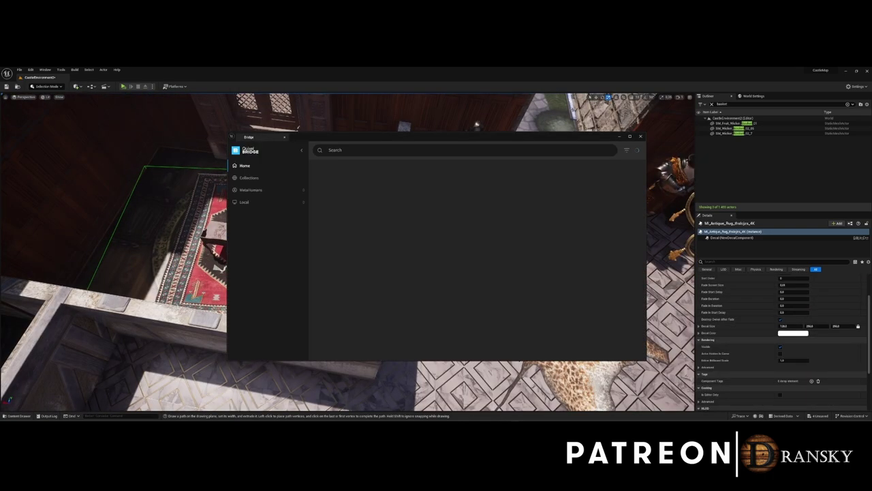
{"action": "left_click", "coordinate": [347, 150]}
{"action": "type", "text": "deco"}
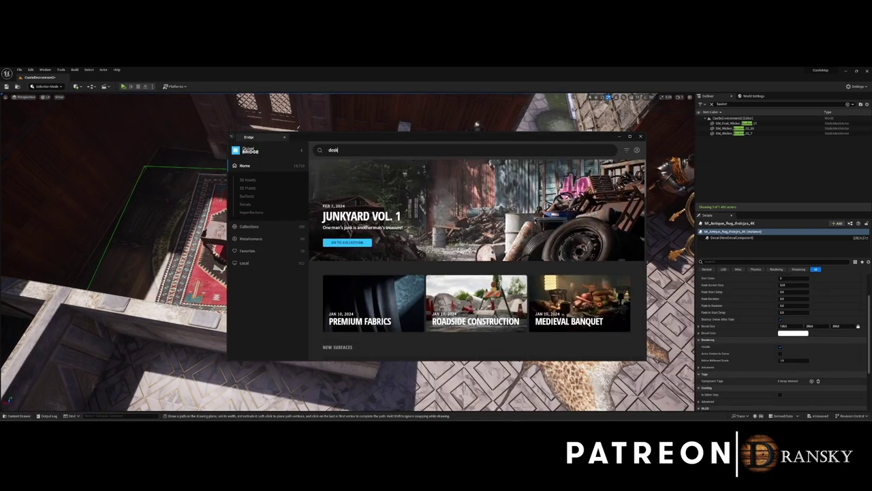
{"action": "key", "text": "Return"}
{"action": "scroll", "coordinate": [477, 273], "scroll_direction": "down", "scroll_amount": 2}
{"action": "scroll", "coordinate": [477, 273], "scroll_direction": "up", "scroll_amount": 2}
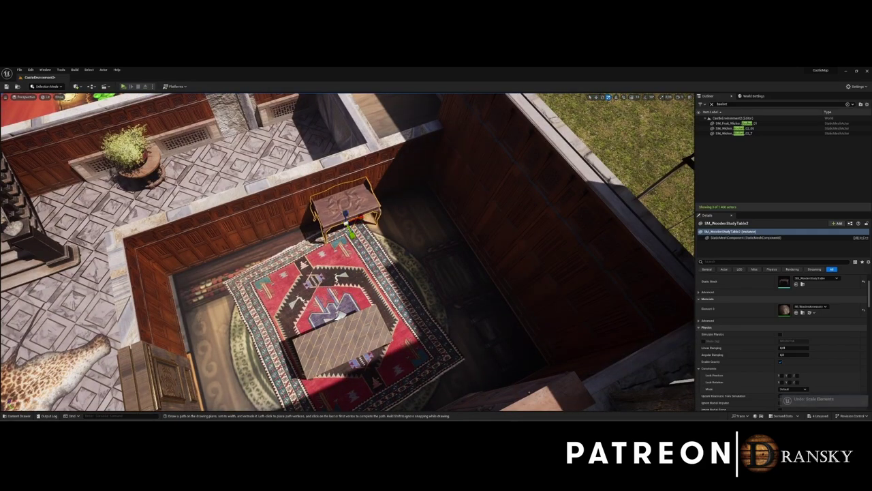
Rotate the study table about 90° in Rotation Z and scale it to roughly 1.28
{"action": "left_click", "coordinate": [338, 315]}
{"action": "key", "text": "f"}
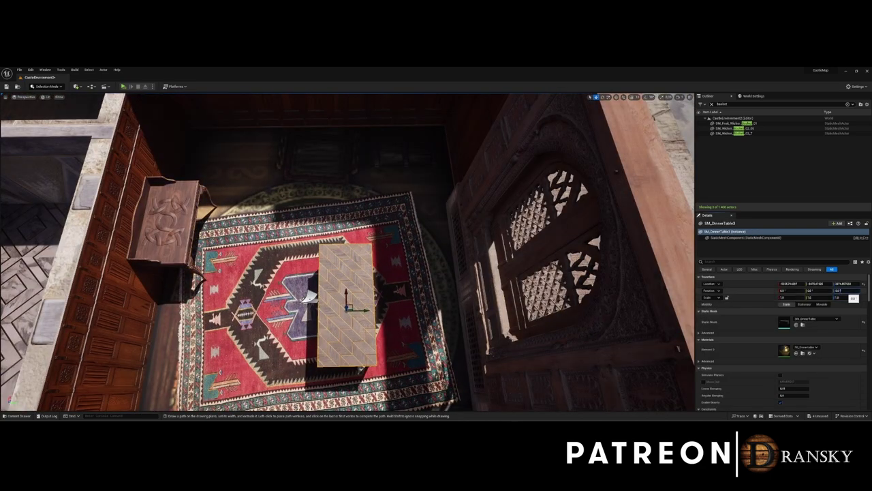
{"action": "key", "text": "ctrl+z"}
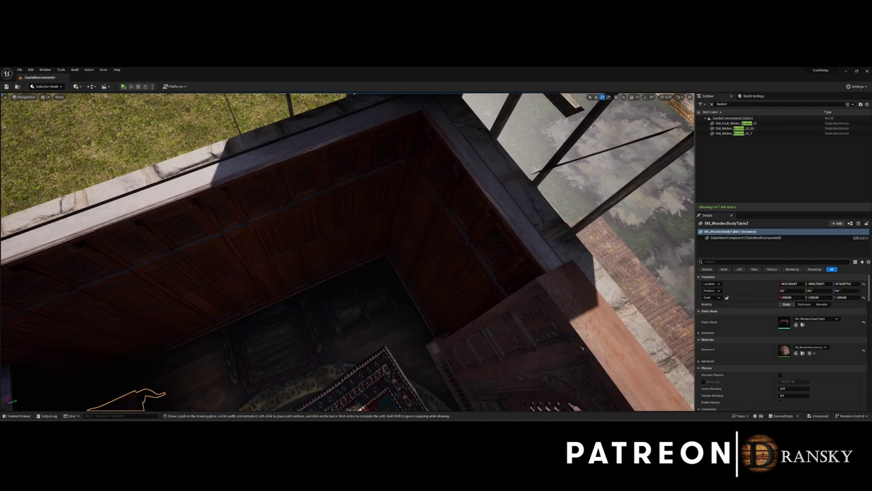
{"action": "right_click_drag", "start_coordinate": [349, 252], "coordinate": [382, 272]}
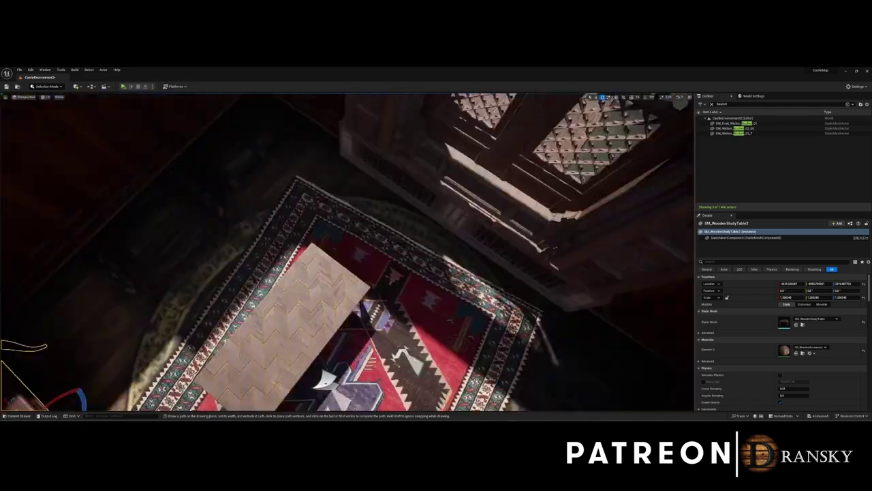
{"action": "left_click_drag", "start_coordinate": [855, 298], "coordinate": [856, 298]}
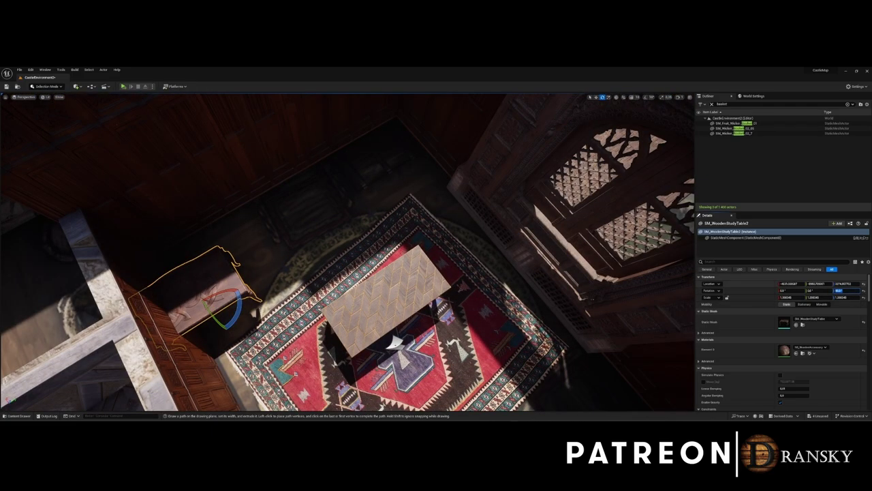
{"action": "type", "text": "180"}
{"action": "key", "text": "Return"}
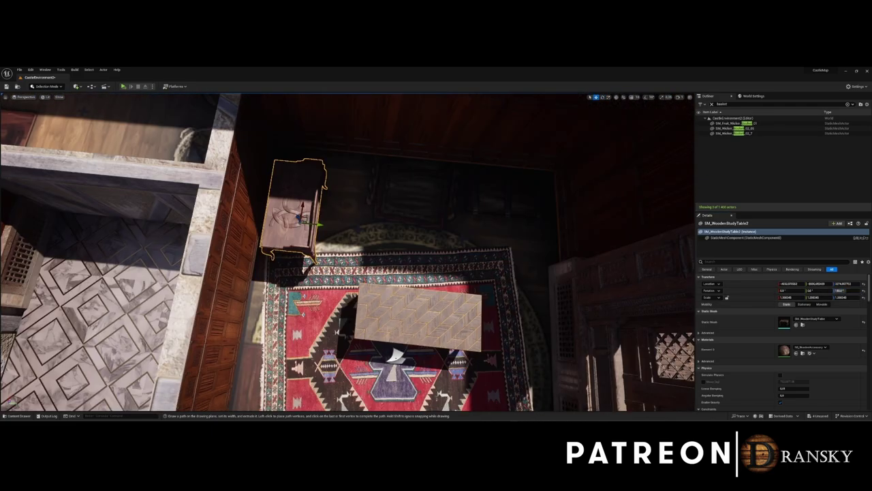
{"action": "left_click", "coordinate": [364, 280]}
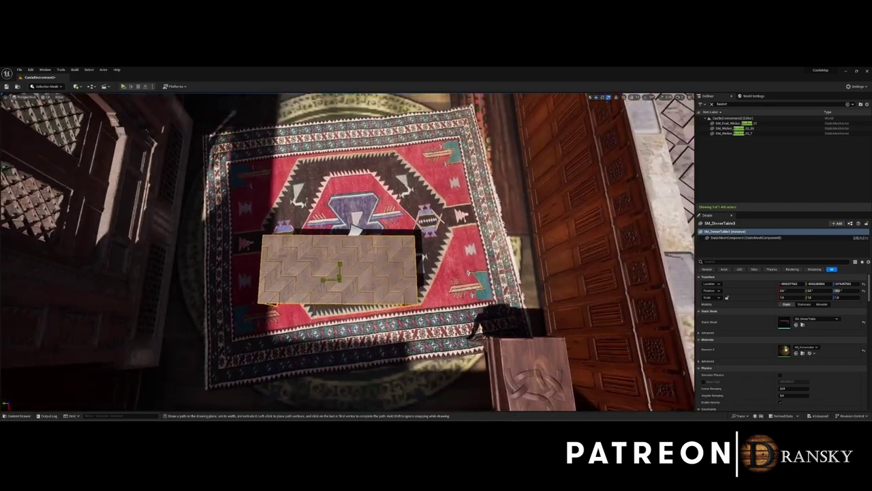
{"action": "left_click_drag", "start_coordinate": [332, 272], "coordinate": [338, 267]}
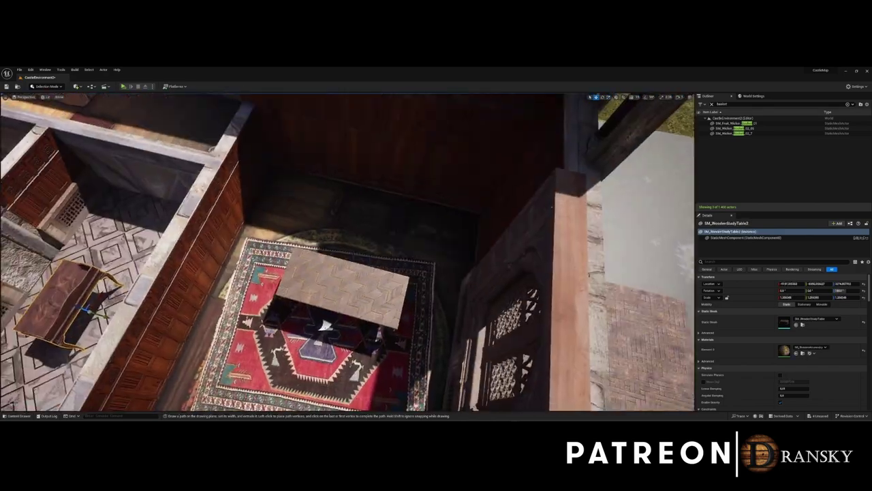
Place a Carpanese leather chair on the rug from the Content Drawer
{"action": "key", "text": "ctrl+space"}
{"action": "type", "text": "r"}
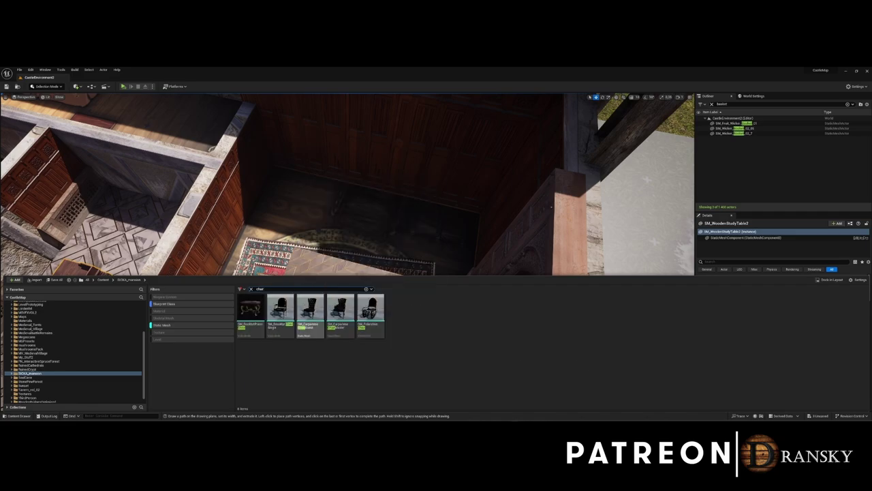
{"action": "mouse_move", "coordinate": [340, 310]}
{"action": "left_mouse_down"}
{"action": "mouse_move", "coordinate": [341, 243]}
{"action": "mouse_move", "coordinate": [314, 245]}
{"action": "left_mouse_up"}
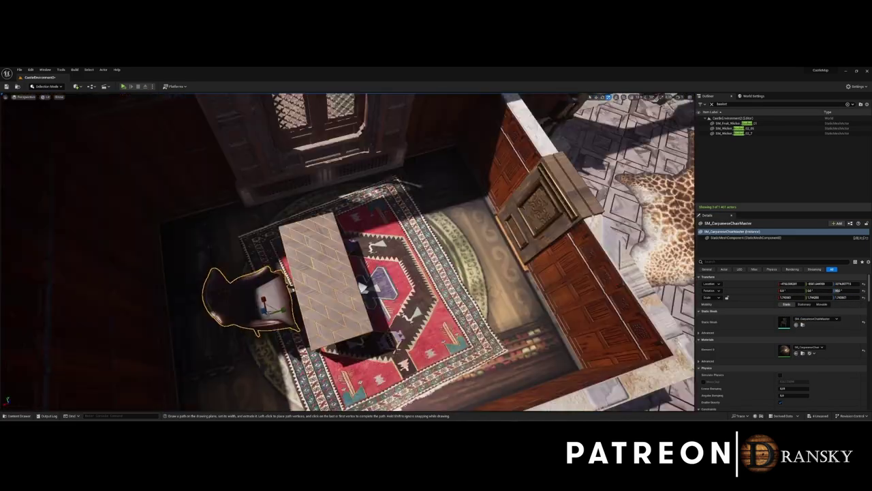
{"action": "right_click_drag", "start_coordinate": [341, 272], "coordinate": [381, 272]}
{"action": "left_click", "coordinate": [320, 341]}
{"action": "left_click", "coordinate": [518, 286]}
{"action": "key", "text": "ctrl+space"}
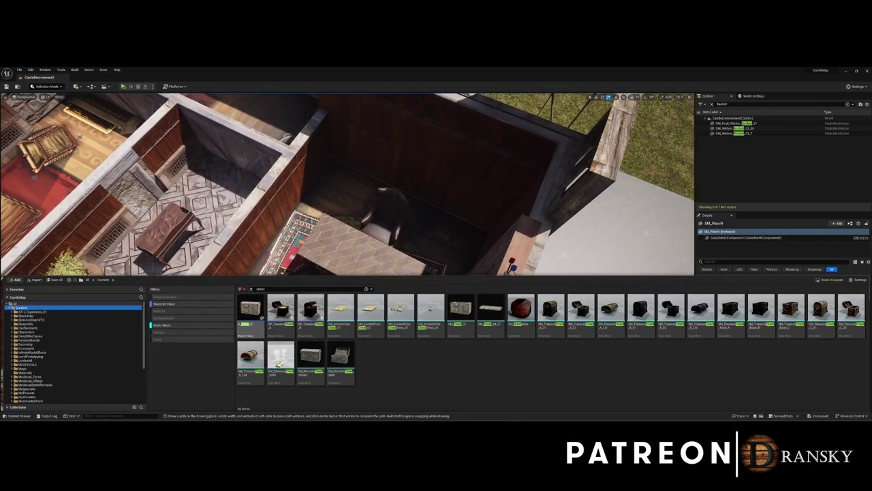
{"action": "mouse_move", "coordinate": [203, 369]}
{"action": "right_mouse_down"}
{"action": "mouse_move", "coordinate": [205, 394]}
{"action": "mouse_move", "coordinate": [232, 392]}
{"action": "right_mouse_up"}
Place SM_TreasureChest_A_01 beside the study table and frame it in view
{"action": "left_click", "coordinate": [204, 393]}
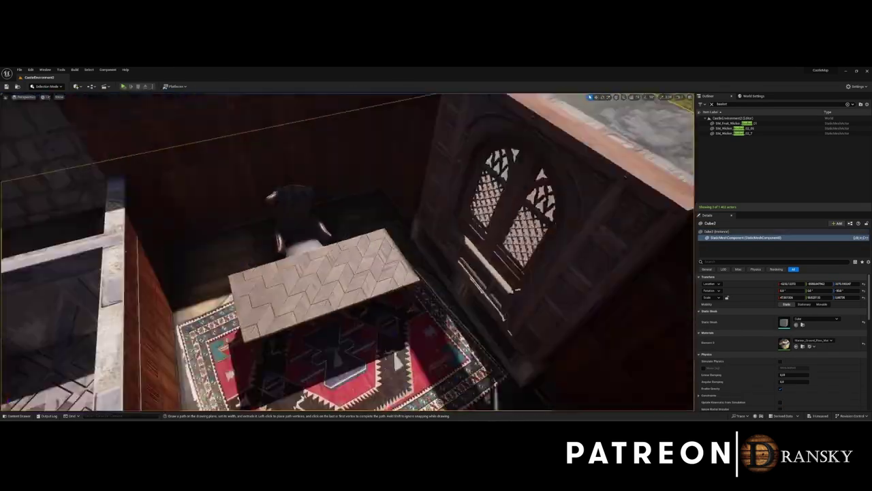
{"action": "key", "text": "ctrl+space"}
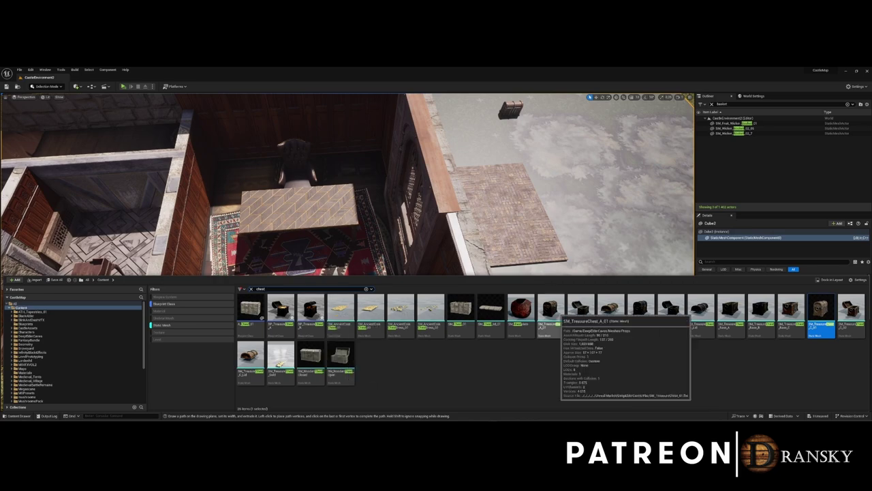
{"action": "left_click_drag", "start_coordinate": [551, 310], "coordinate": [390, 276]}
{"action": "key", "text": "f"}
{"action": "left_click", "coordinate": [596, 97]}
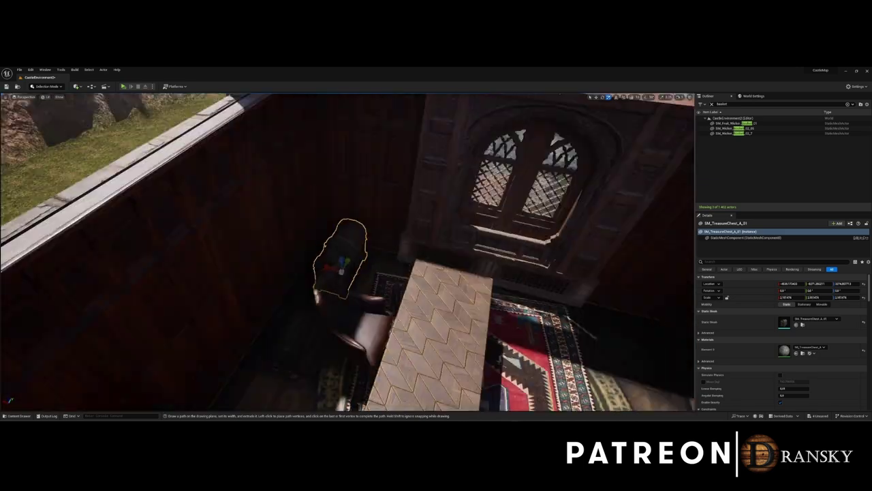
{"action": "scroll", "coordinate": [356, 405], "scroll_direction": "down", "scroll_amount": 8}
{"action": "mouse_move", "coordinate": [356, 405]}
{"action": "right_mouse_down"}
{"action": "mouse_move", "coordinate": [341, 381]}
{"action": "mouse_move", "coordinate": [341, 354]}
{"action": "right_mouse_up"}
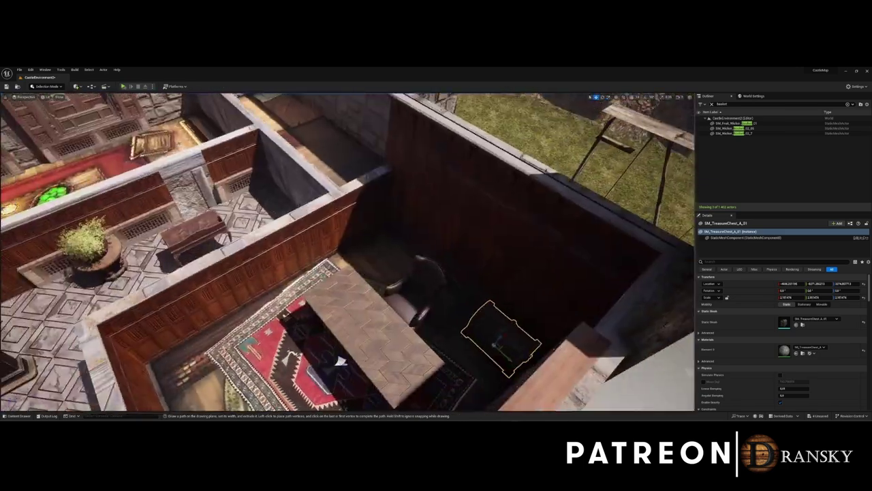
{"action": "key", "text": "ctrl+space"}
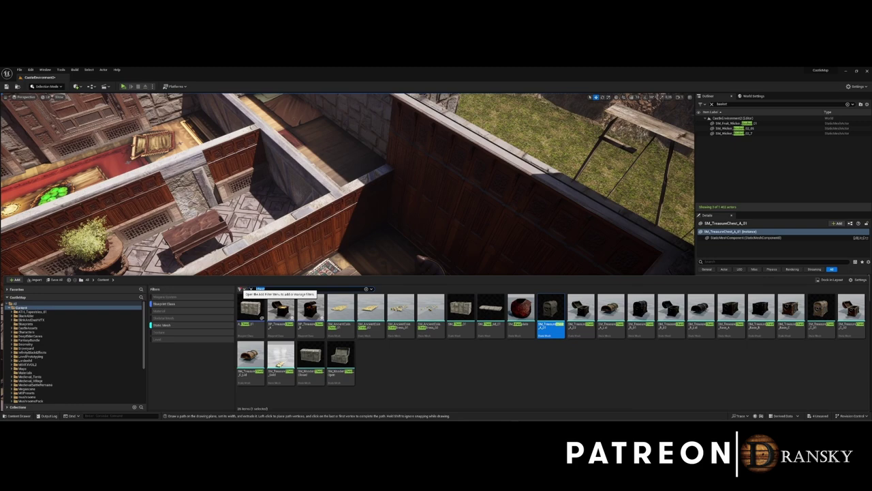
Bring SM_Bookshelf_Double from the Content Drawer into the room, undoing one stray change
{"action": "right_click_drag", "start_coordinate": [340, 361], "coordinate": [341, 361]}
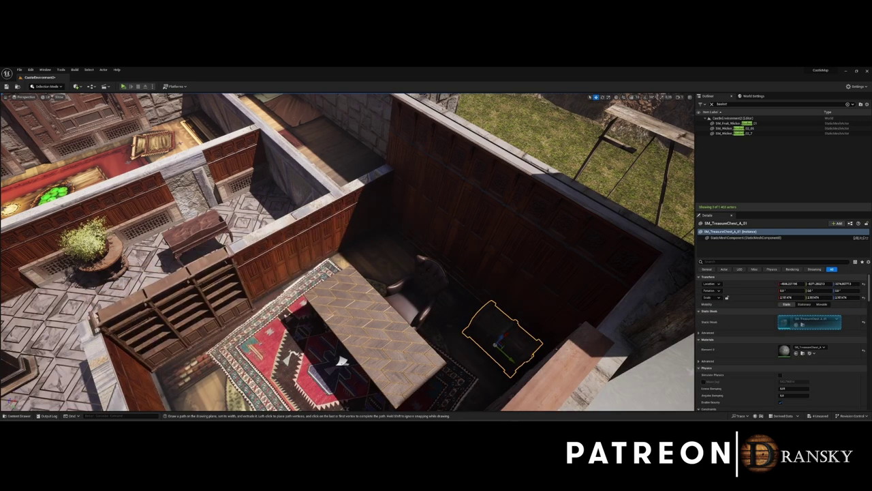
{"action": "left_click", "coordinate": [184, 324]}
{"action": "right_click_drag", "start_coordinate": [184, 323], "coordinate": [204, 321]}
{"action": "right_click_drag", "start_coordinate": [310, 286], "coordinate": [310, 286]}
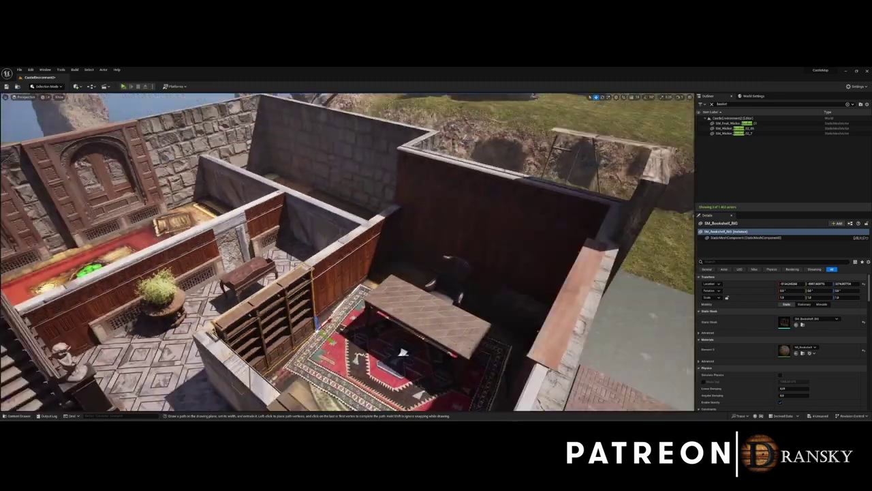
{"action": "key", "text": "ctrl+space"}
{"action": "key", "text": "ctrl+space"}
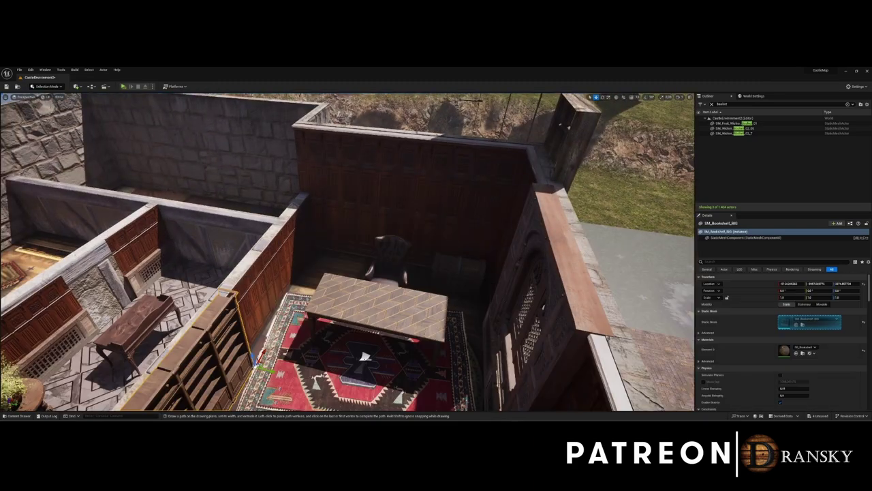
{"action": "right_click_drag", "start_coordinate": [348, 252], "coordinate": [348, 252]}
{"action": "key", "text": "Escape"}
{"action": "key", "text": "ctrl+space"}
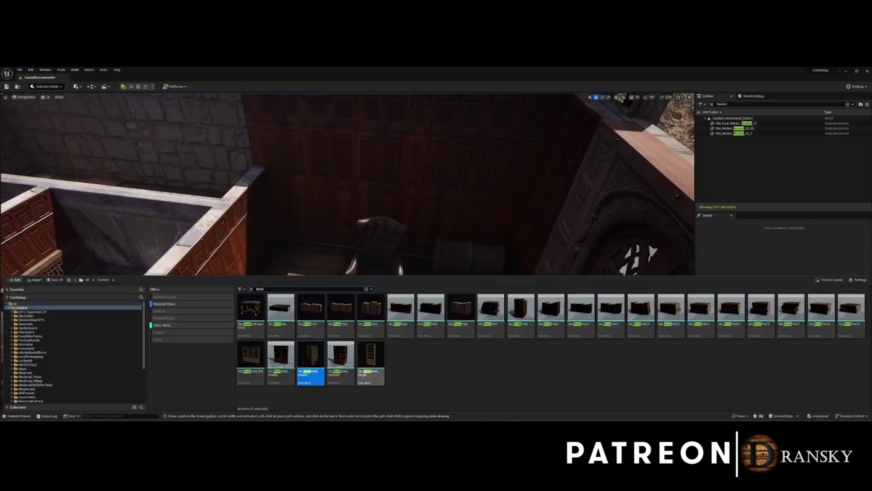
{"action": "key", "text": "ctrl+space"}
{"action": "key", "text": "ctrl+z"}
{"action": "key", "text": "ctrl+z"}
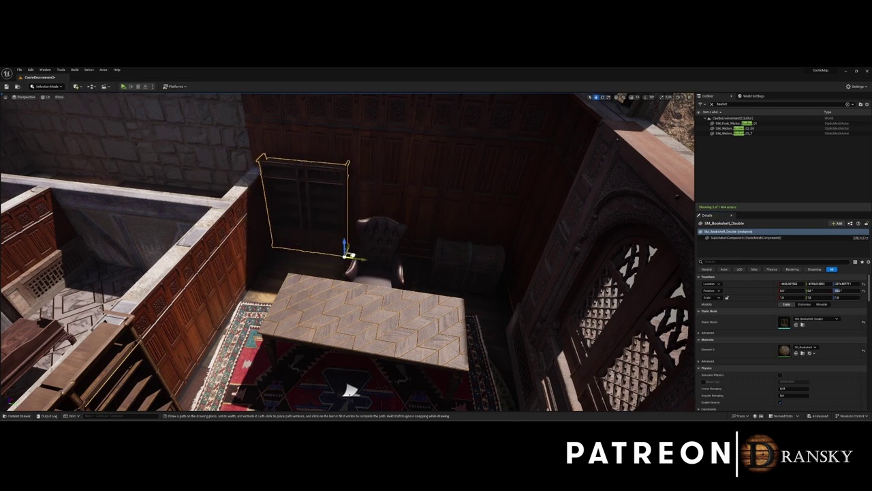
Slide the double bookshelf along the back wall behind the table and chair
{"action": "key", "text": "f"}
{"action": "mouse_move", "coordinate": [350, 390]}
{"action": "left_mouse_down", "text": "alt"}
{"action": "mouse_move", "coordinate": [408, 381]}
{"action": "mouse_move", "coordinate": [381, 368]}
{"action": "left_mouse_up", "text": "alt"}
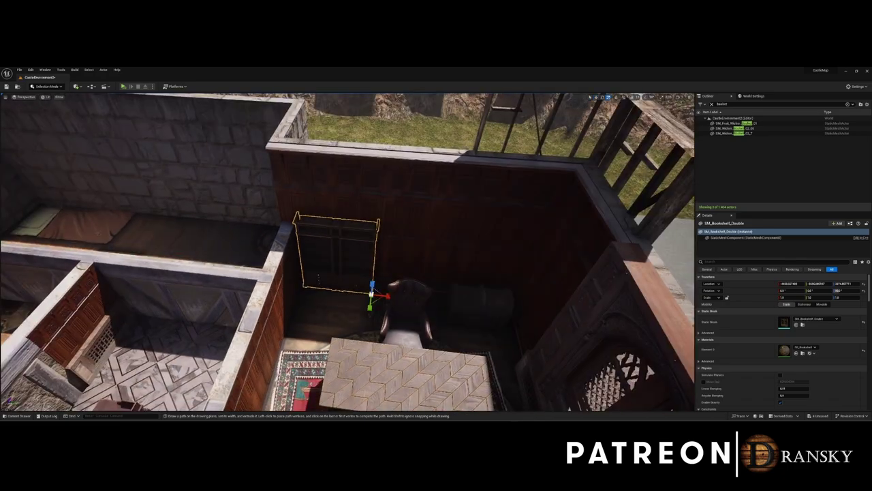
{"action": "mouse_move", "coordinate": [383, 295]}
{"action": "left_mouse_down"}
{"action": "mouse_move", "coordinate": [409, 303]}
{"action": "mouse_move", "coordinate": [338, 298]}
{"action": "left_mouse_up"}
{"action": "scroll", "coordinate": [403, 298], "scroll_direction": "down", "scroll_amount": 5}
{"action": "scroll", "coordinate": [339, 299], "scroll_direction": "up", "scroll_amount": 5}
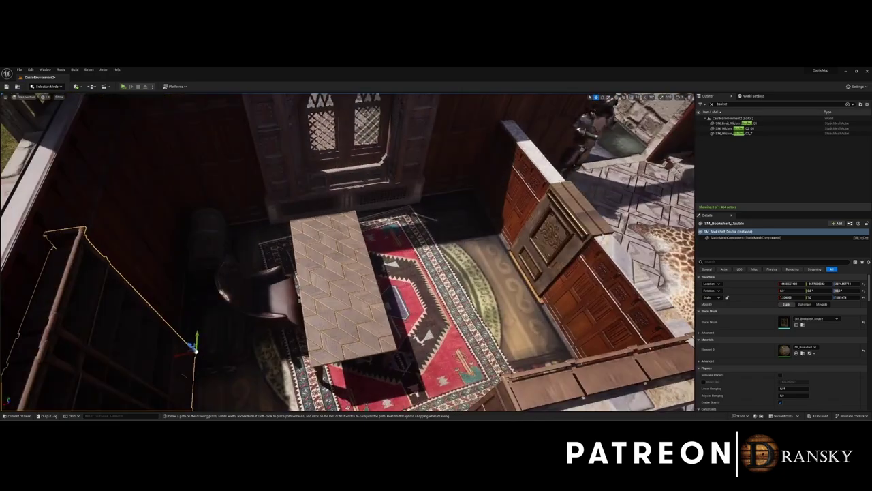
{"action": "key", "text": "ctrl+space"}
{"action": "key", "text": "ctrl+space"}
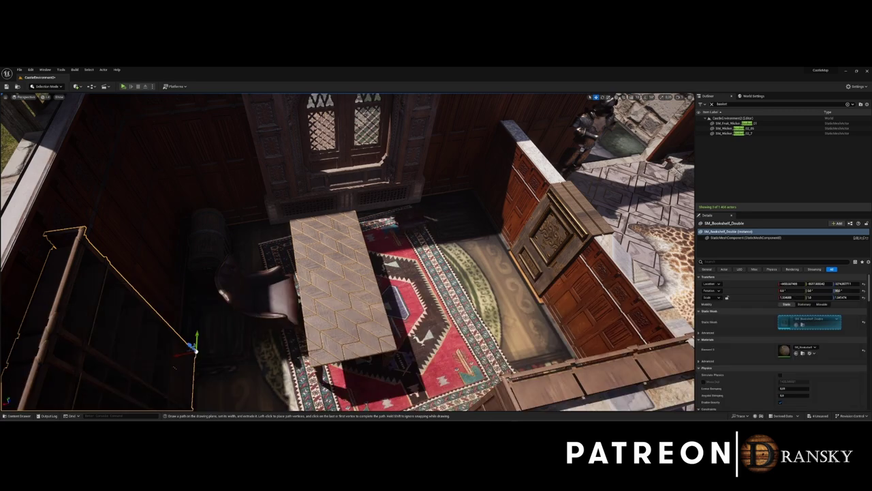
{"action": "key", "text": "ctrl+space"}
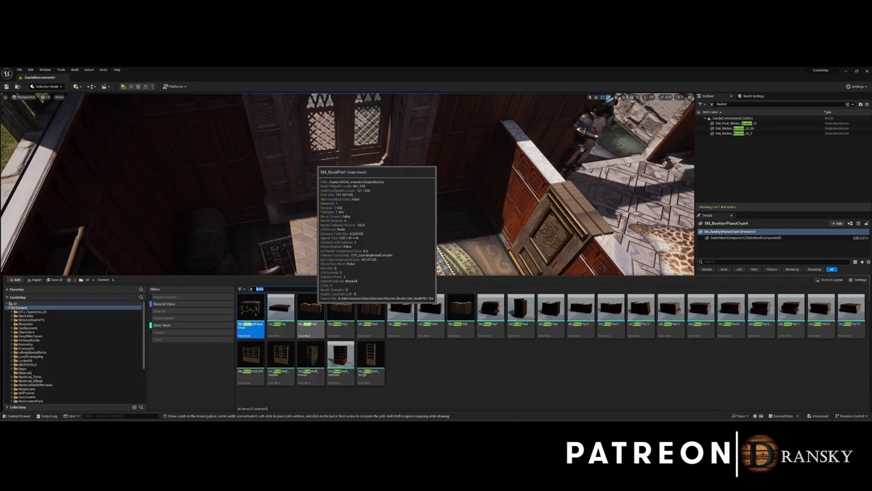
Search 'char', drag in SM_CarpaneseChairGuest and move it beside the door
{"action": "type", "text": "char"}
{"action": "left_click_drag", "start_coordinate": [340, 310], "coordinate": [409, 225]}
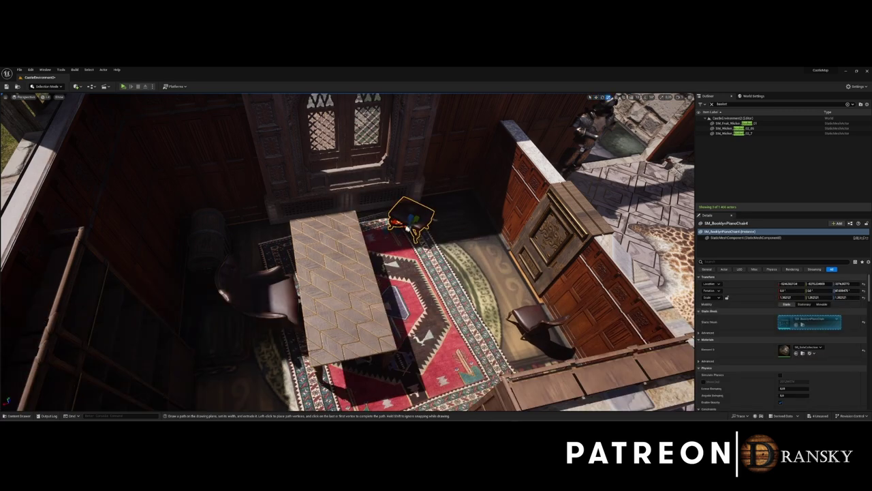
{"action": "right_click_drag", "start_coordinate": [320, 241], "coordinate": [320, 241]}
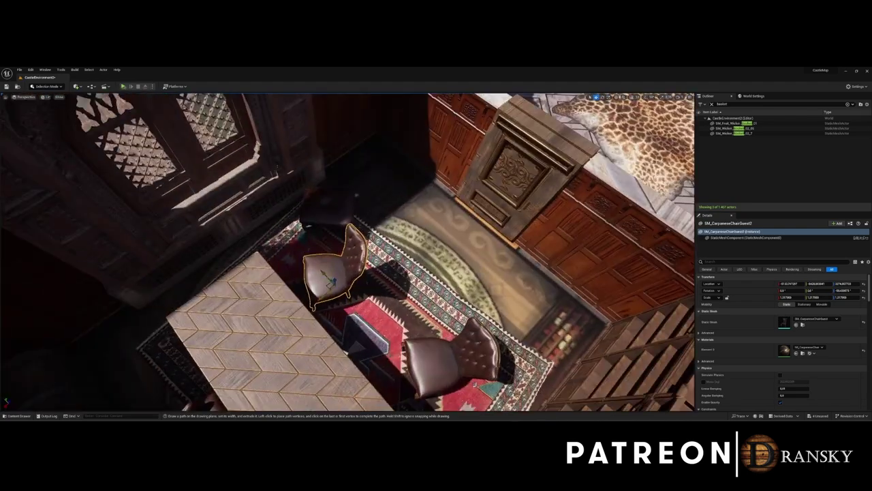
{"action": "mouse_move", "coordinate": [328, 267]}
{"action": "left_mouse_down"}
{"action": "mouse_move", "coordinate": [437, 226]}
{"action": "mouse_move", "coordinate": [395, 199]}
{"action": "left_mouse_up"}
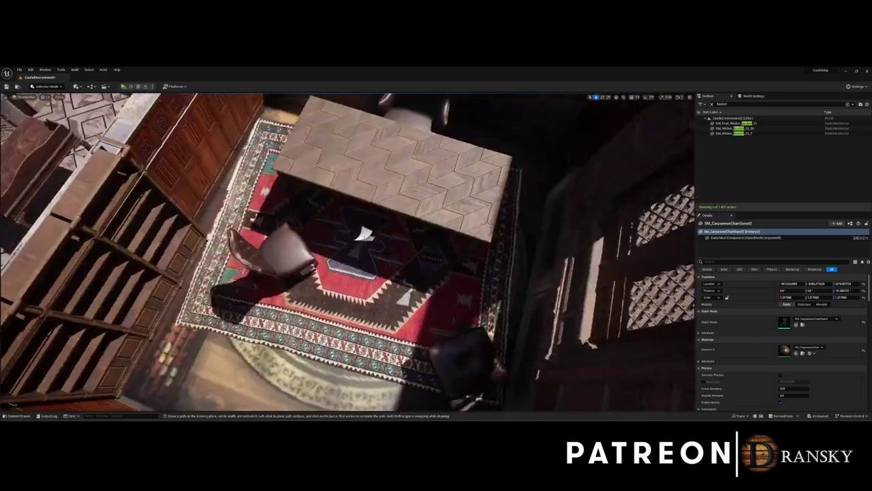
Select the rug, frame it with the table, and bring the Content Drawer back
{"action": "left_click", "coordinate": [365, 235]}
{"action": "mouse_move", "coordinate": [364, 235]}
{"action": "right_mouse_down"}
{"action": "mouse_move", "coordinate": [413, 248]}
{"action": "mouse_move", "coordinate": [373, 212]}
{"action": "right_mouse_up"}
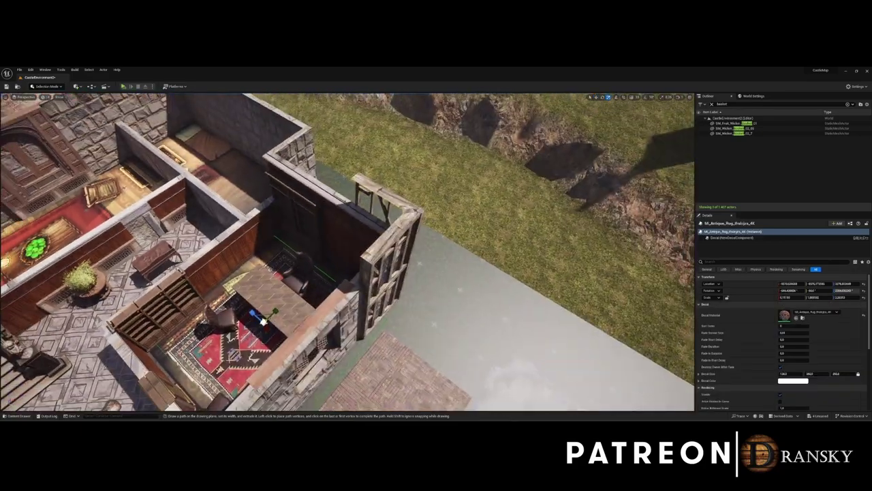
{"action": "key", "text": "f"}
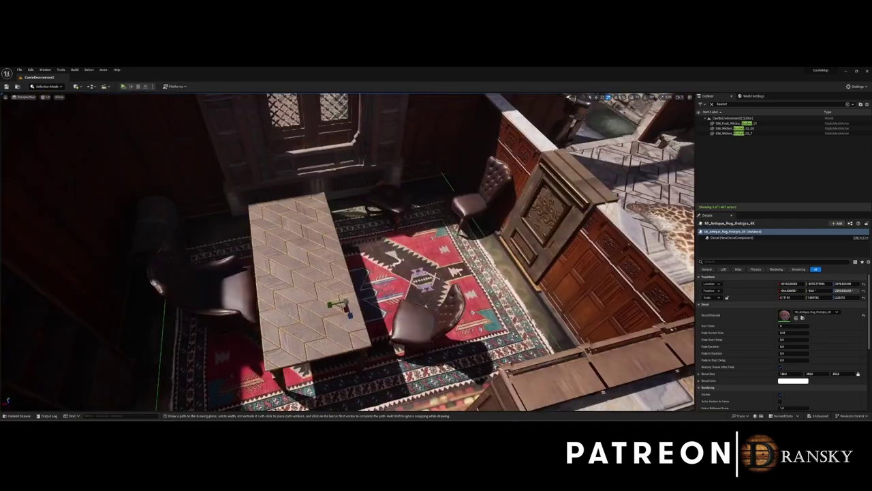
{"action": "key", "text": "ctrl+space"}
Place and enlarge a candelabra on the table, then add a table lamp beside it
{"action": "left_click", "coordinate": [251, 289]}
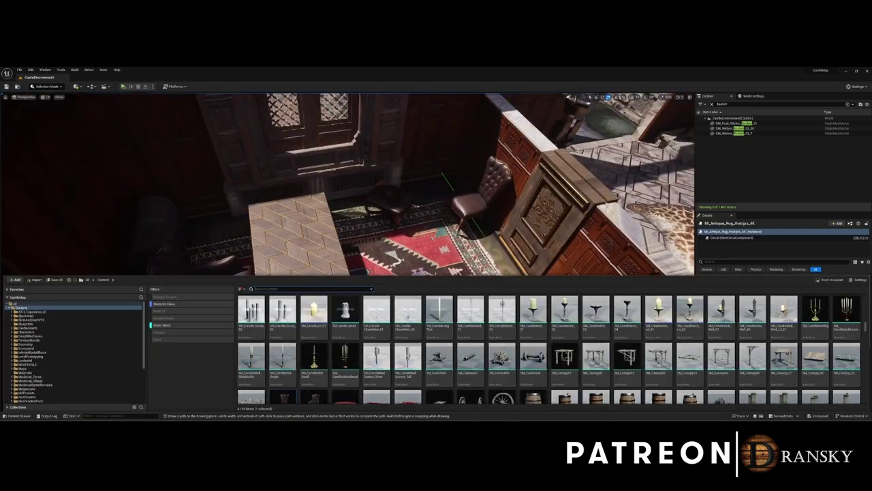
{"action": "left_click_drag", "start_coordinate": [346, 355], "coordinate": [446, 249]}
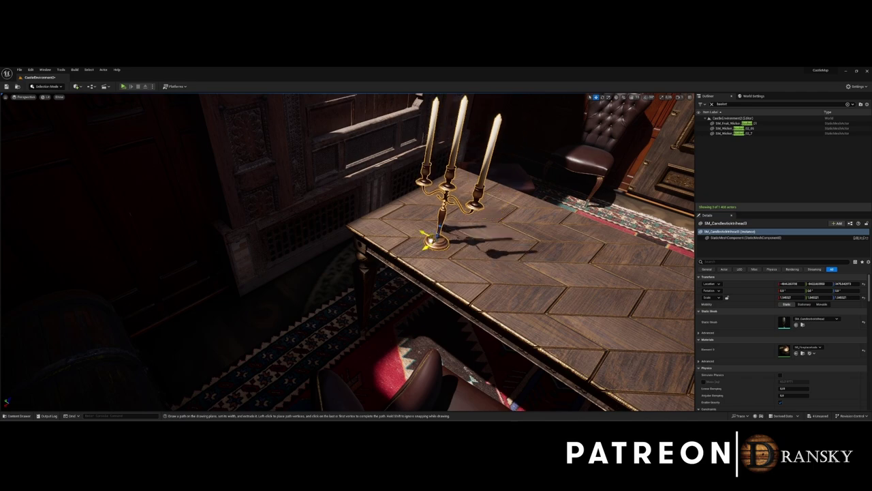
{"action": "left_click_drag", "start_coordinate": [447, 248], "coordinate": [426, 230]}
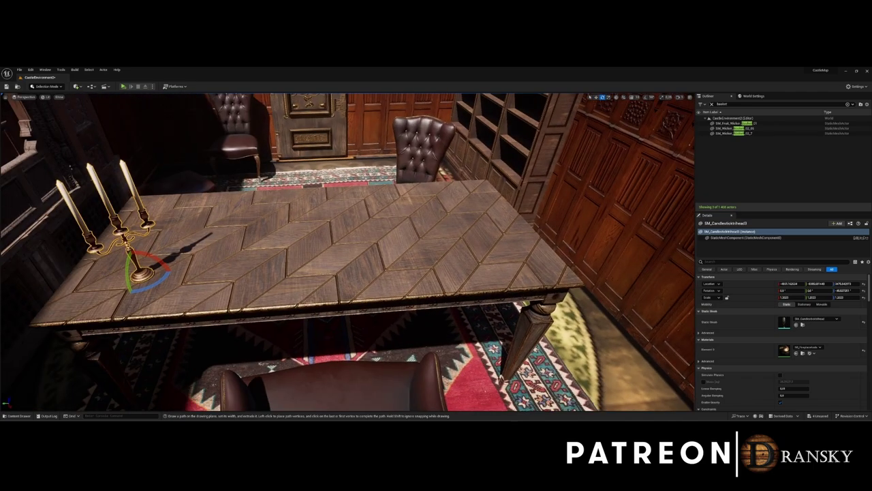
{"action": "key", "text": "ctrl+space"}
{"action": "left_click_drag", "start_coordinate": [345, 310], "coordinate": [477, 225]}
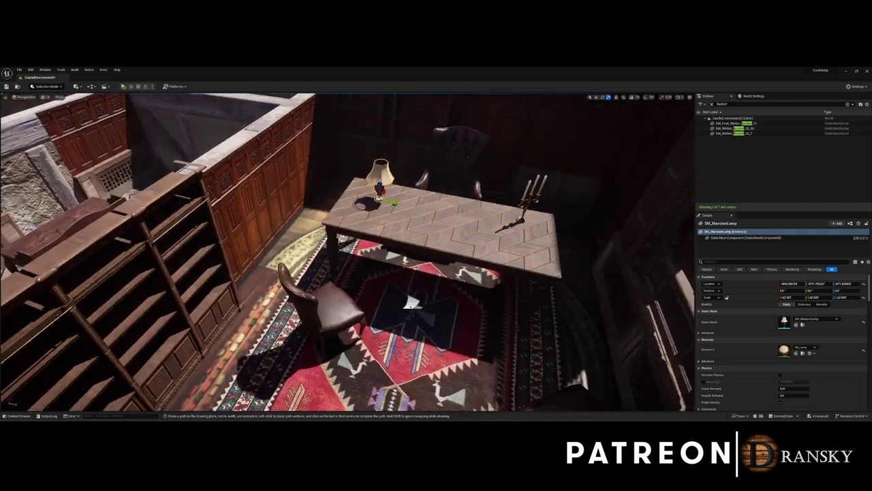
Search the project assets for desk, paper and pen props while looking down at the desk
{"action": "key", "text": "ctrl+space"}
{"action": "type", "text": "desk"}
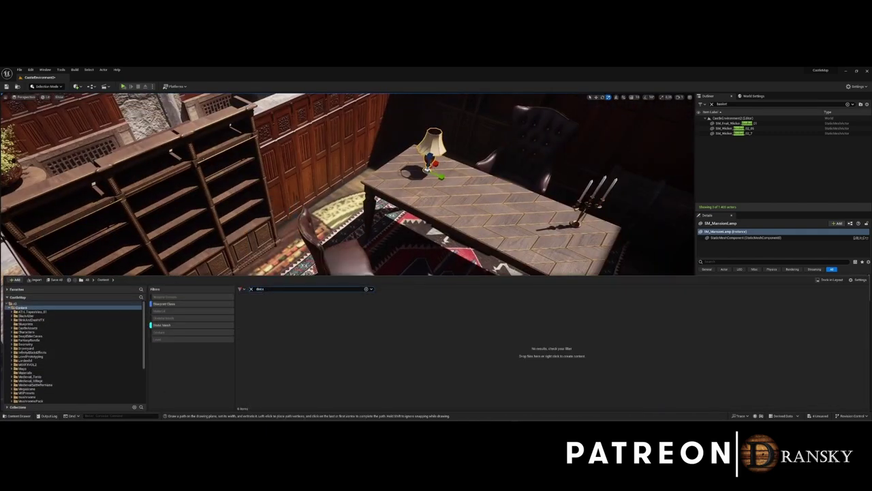
{"action": "key", "text": "ctrl+a"}
{"action": "key", "text": "BackSpace"}
{"action": "type", "text": "paper"}
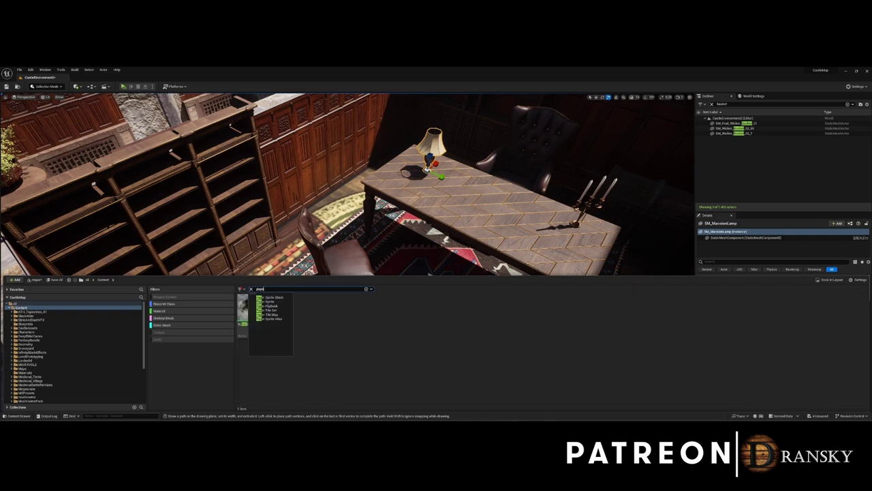
{"action": "key", "text": "ctrl+a"}
{"action": "key", "text": "BackSpace"}
{"action": "type", "text": "pen"}
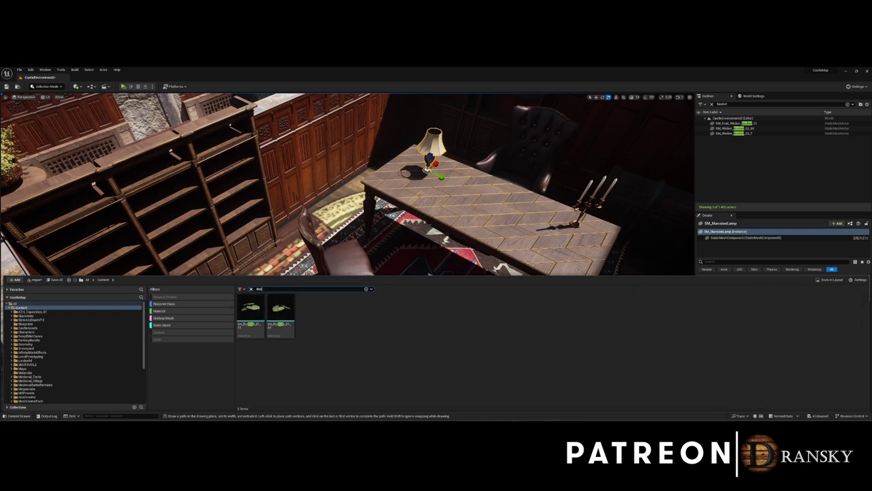
{"action": "mouse_move", "coordinate": [348, 184]}
{"action": "right_mouse_down"}
{"action": "mouse_move", "coordinate": [348, 259]}
{"action": "mouse_move", "coordinate": [348, 204]}
{"action": "right_mouse_up"}
Find book assets and place SM_BookPile on the desk
{"action": "key", "text": "ctrl+space"}
{"action": "key", "text": "ctrl+a"}
{"action": "key", "text": "BackSpace"}
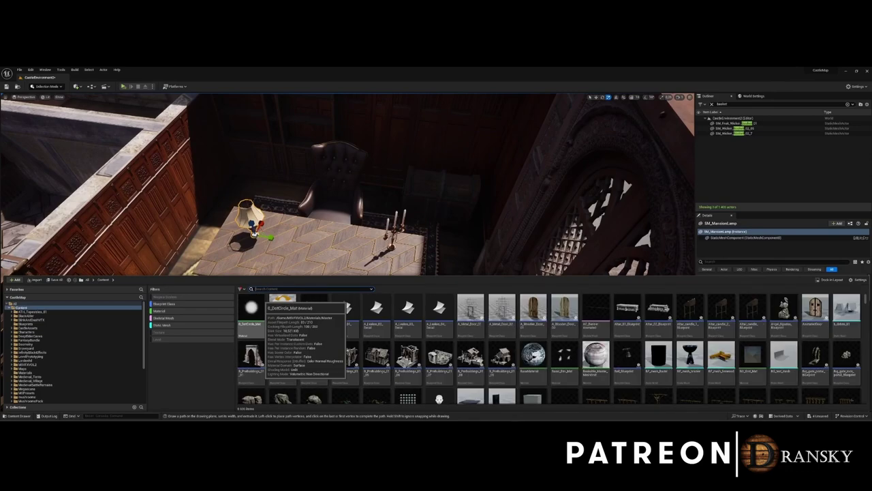
{"action": "type", "text": "book"}
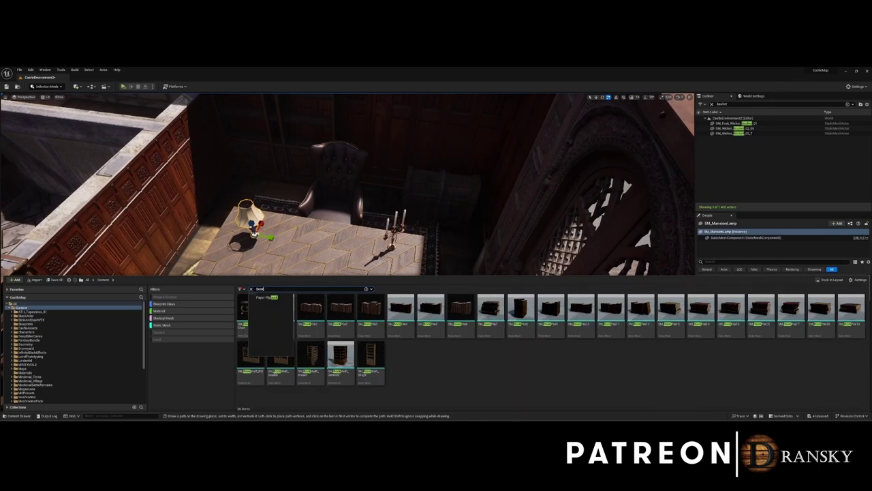
{"action": "left_click_drag", "start_coordinate": [280, 327], "coordinate": [295, 250]}
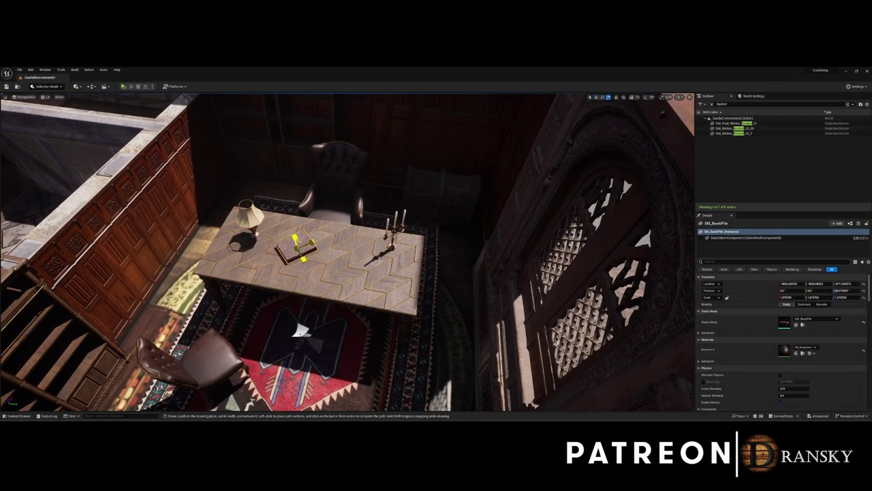
Find a candlestick asset and set it on the desk
{"action": "key", "text": "ctrl+space"}
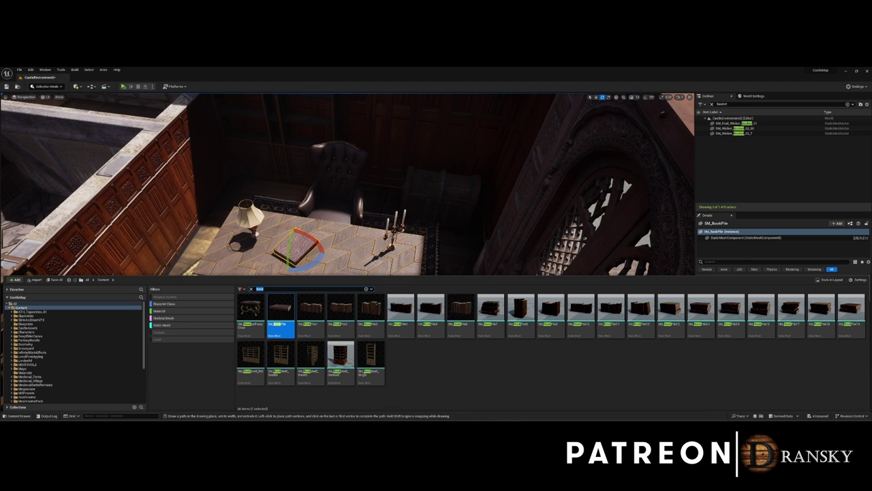
{"action": "type", "text": "ca"}
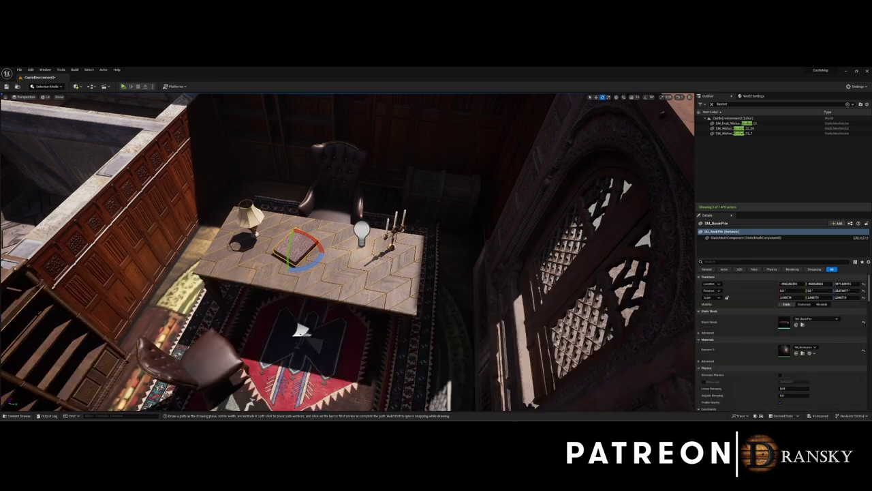
{"action": "left_click_drag", "start_coordinate": [370, 354], "coordinate": [396, 235]}
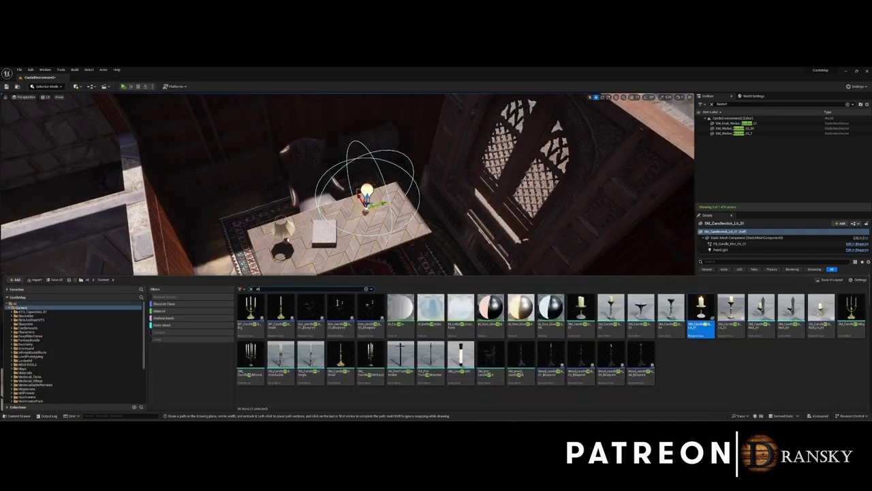
Place the BP_InteractObject_Master book stack from the mansion props folder on the desk
{"action": "scroll", "coordinate": [75, 354], "scroll_direction": "down", "scroll_amount": 5}
{"action": "left_click", "coordinate": [34, 368]}
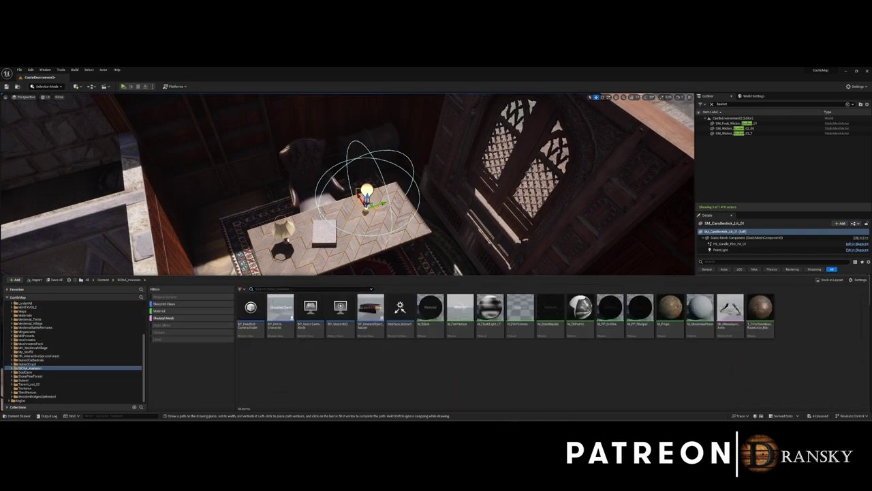
{"action": "left_click", "coordinate": [163, 303]}
{"action": "left_click_drag", "start_coordinate": [371, 310], "coordinate": [368, 218]}
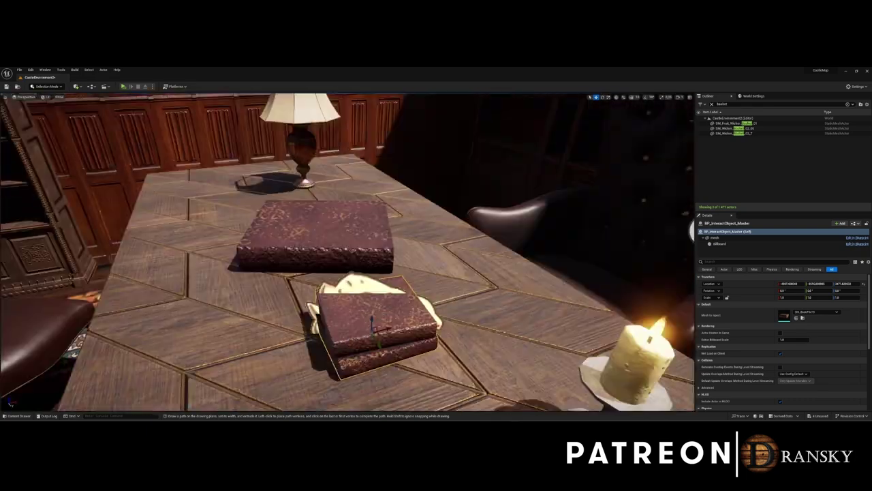
{"action": "key", "text": "f"}
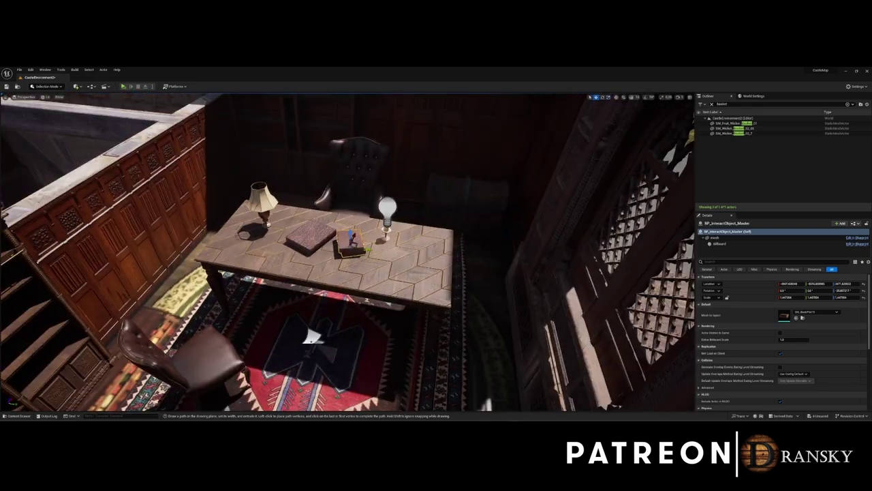
{"action": "key", "text": "ctrl+space"}
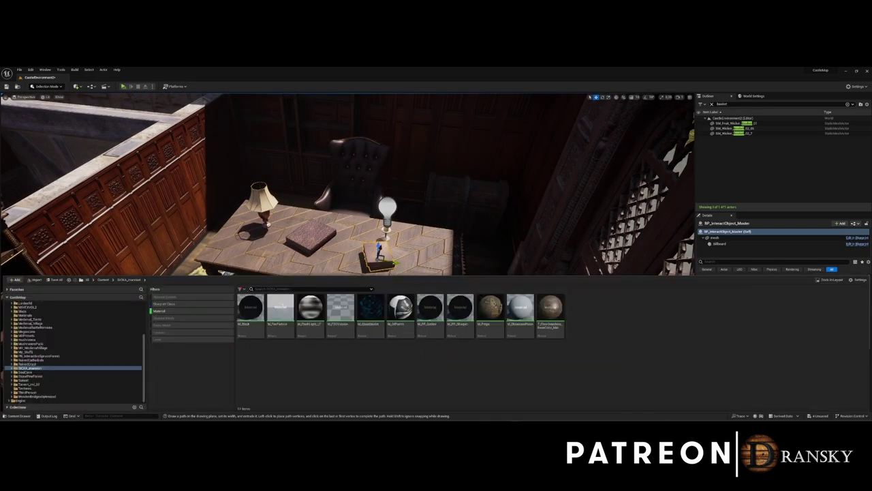
{"action": "left_click", "coordinate": [159, 310]}
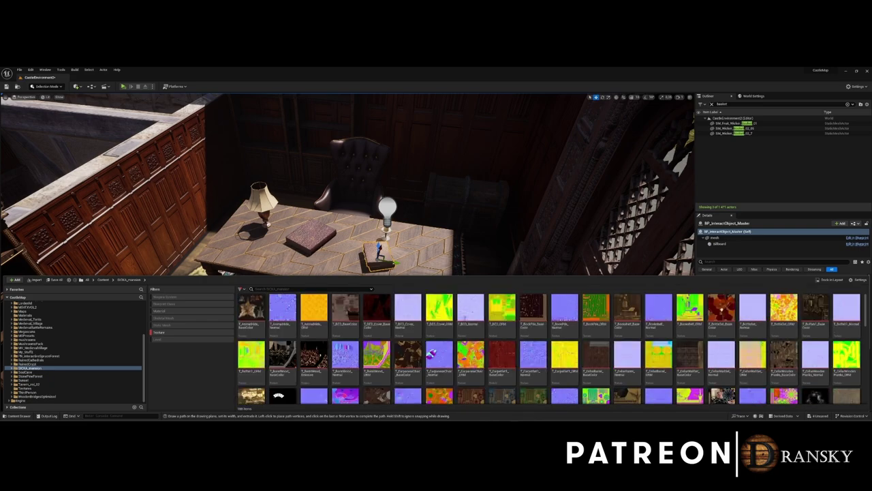
{"action": "key", "text": "ctrl+space"}
{"action": "scroll", "coordinate": [347, 252], "scroll_direction": "down", "scroll_amount": 4}
{"action": "scroll", "coordinate": [347, 252], "scroll_direction": "down", "scroll_amount": 6}
Select the study floor and view the room from above, then at an angle
{"action": "left_click", "coordinate": [422, 368]}
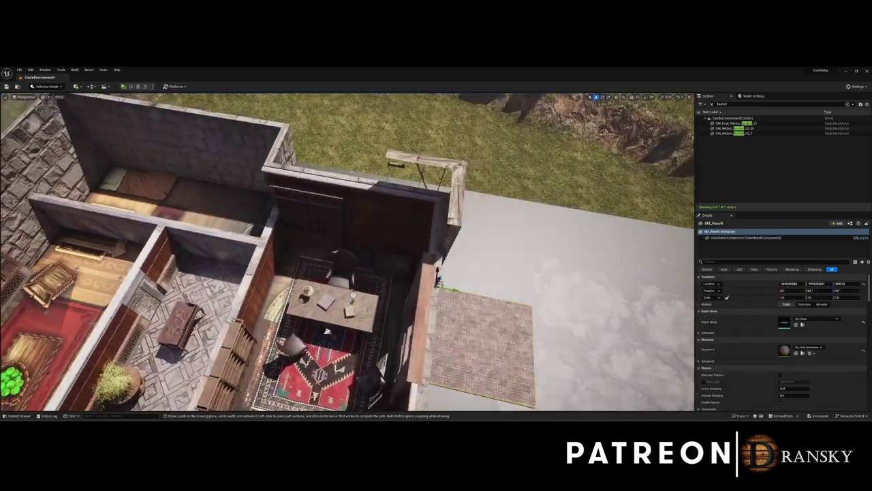
{"action": "right_click_drag", "start_coordinate": [348, 252], "coordinate": [382, 286]}
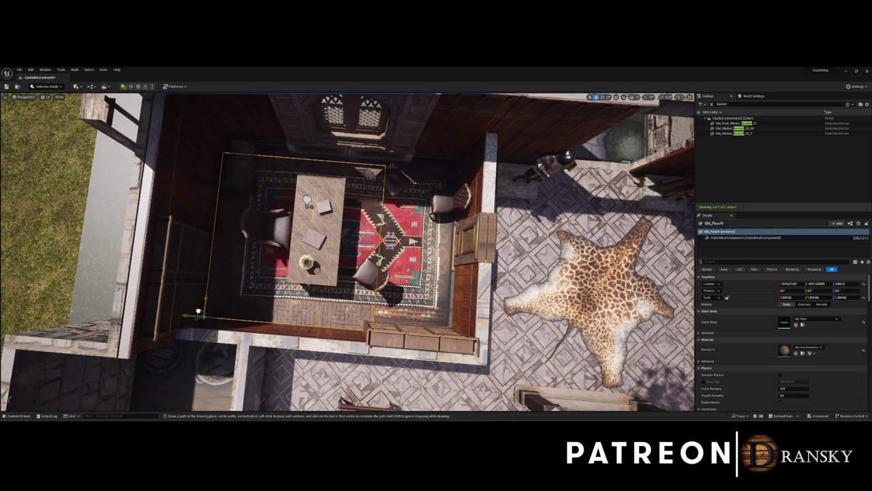
{"action": "mouse_move", "coordinate": [198, 312]}
{"action": "right_mouse_down"}
{"action": "mouse_move", "coordinate": [274, 340]}
{"action": "mouse_move", "coordinate": [341, 299]}
{"action": "mouse_move", "coordinate": [354, 273]}
{"action": "right_mouse_up"}
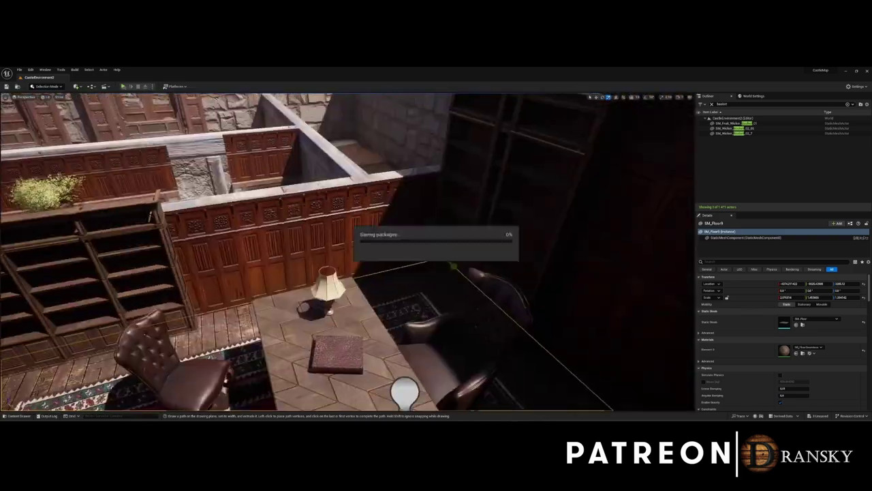
{"action": "key", "text": "ctrl+space"}
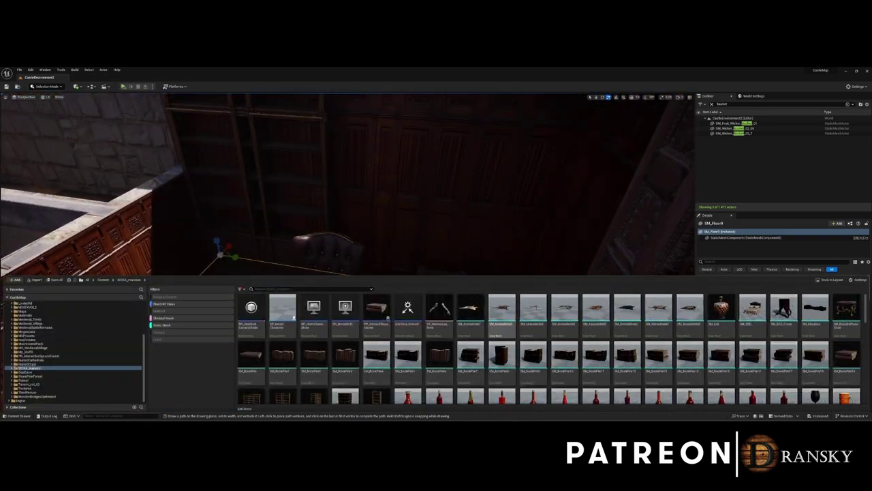
{"action": "key", "text": "ctrl+space"}
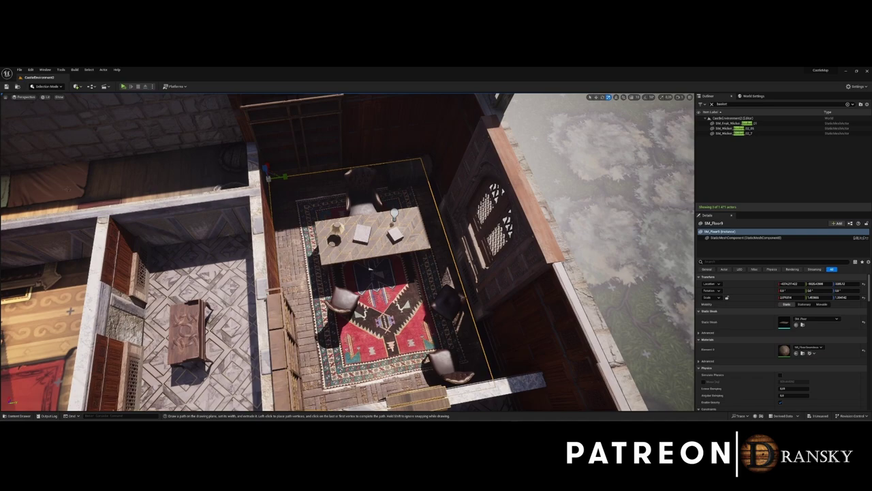
Undo to move the patterned rug back outside the room
{"action": "key", "text": "ctrl+z"}
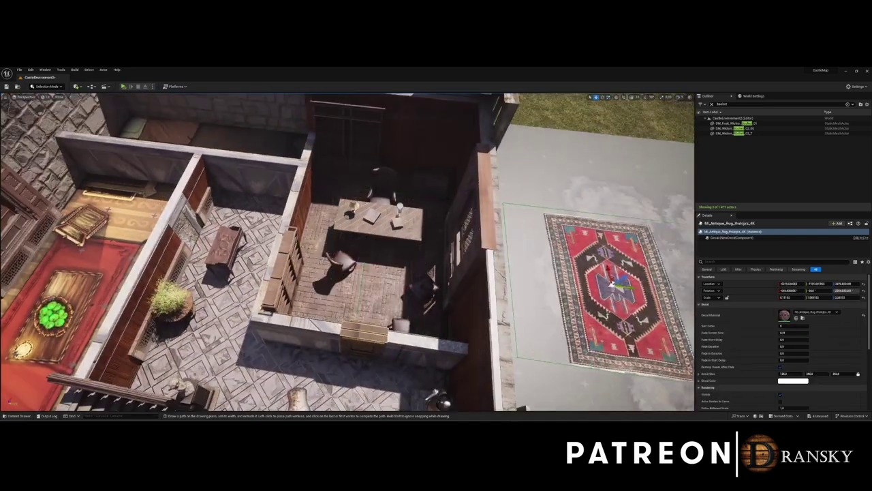
{"action": "key", "text": "ctrl+space"}
Place SM_AnimalHide8 on the study floor beneath the table and chairs
{"action": "key", "text": "ctrl+space"}
{"action": "key", "text": "Escape"}
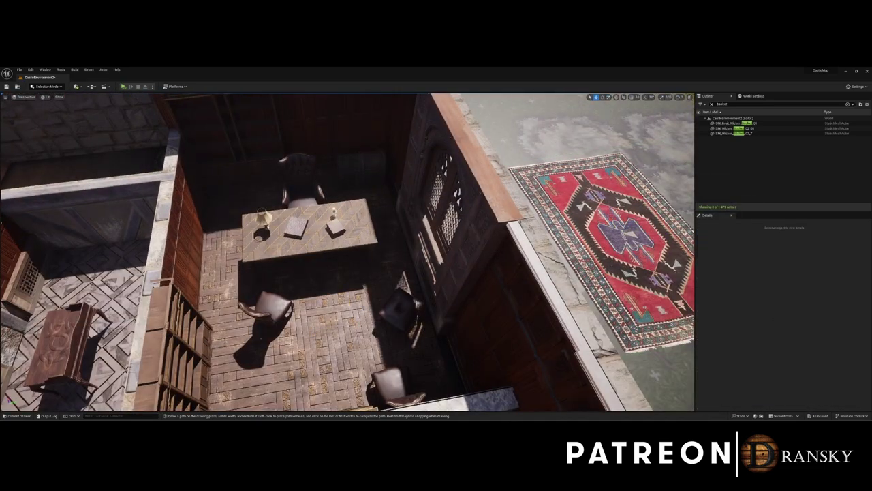
{"action": "key", "text": "ctrl+space"}
{"action": "key", "text": "ctrl+space"}
{"action": "key", "text": "ctrl+space"}
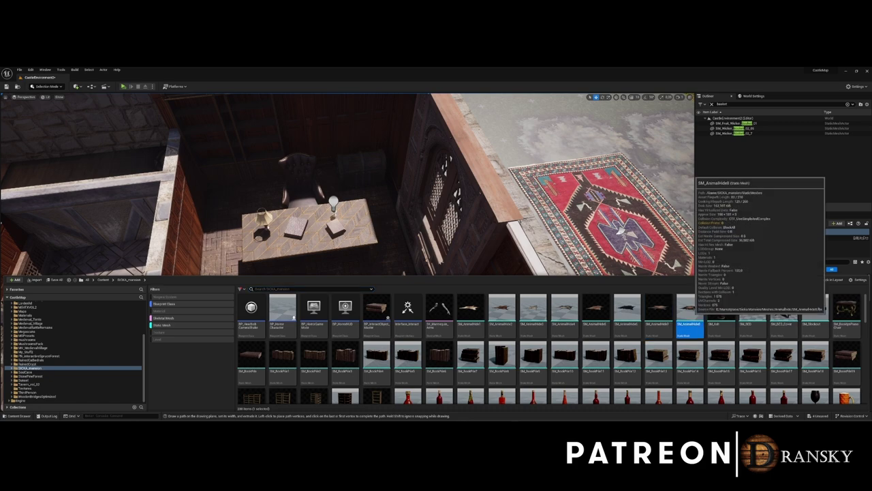
{"action": "left_click_drag", "start_coordinate": [690, 310], "coordinate": [289, 365]}
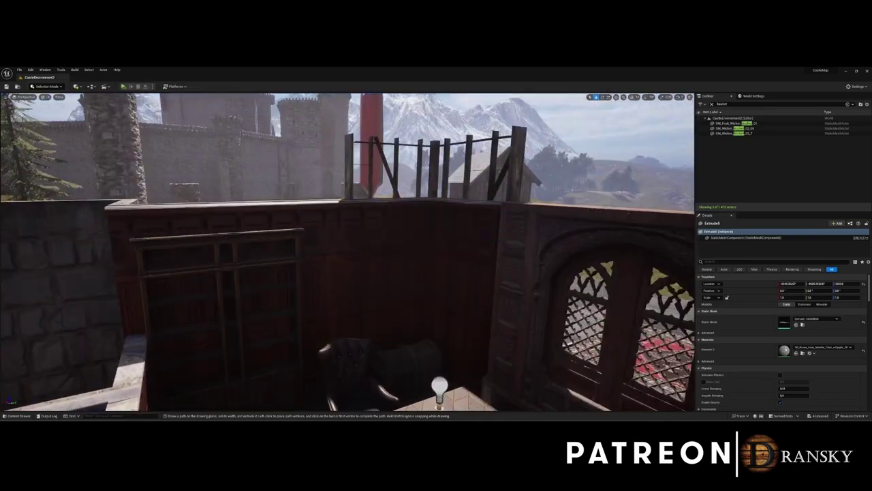
{"action": "key", "text": "ctrl+space"}
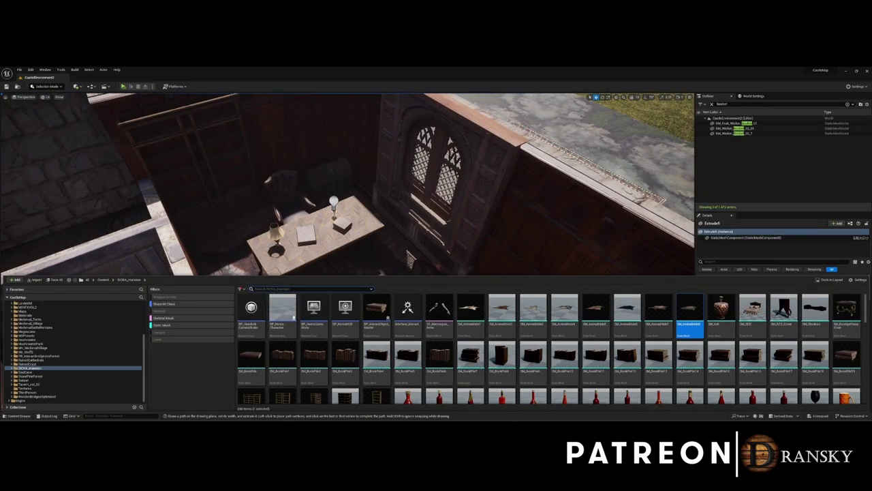
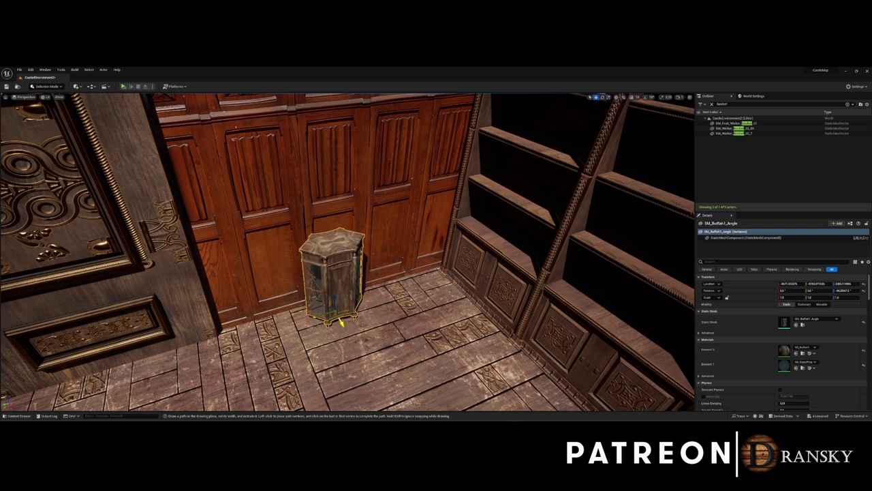
Enlarge the glass display cabinet to a scale of 1.474
{"action": "left_click_drag", "start_coordinate": [787, 297], "coordinate": [808, 298]}
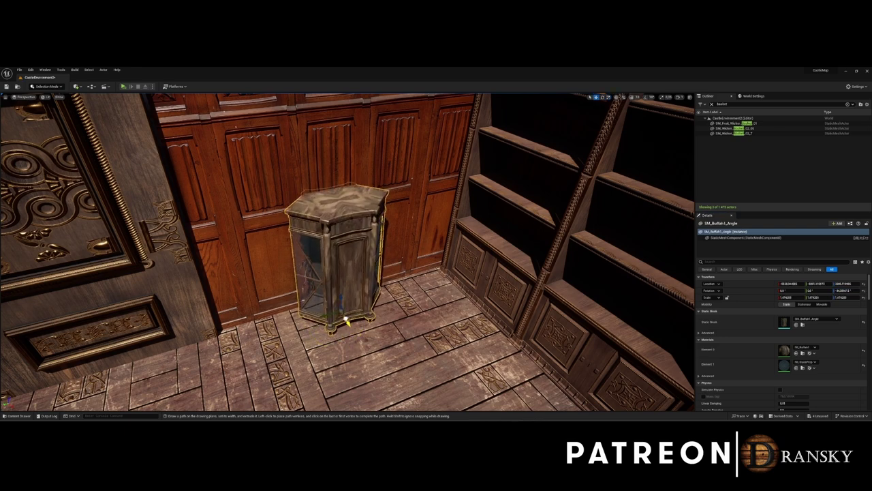
{"action": "scroll", "coordinate": [345, 320], "scroll_direction": "down", "scroll_amount": 5}
{"action": "mouse_move", "coordinate": [345, 320]}
{"action": "right_mouse_down"}
{"action": "mouse_move", "coordinate": [395, 314]}
{"action": "mouse_move", "coordinate": [409, 273]}
{"action": "right_mouse_up"}
{"action": "key", "text": "ctrl+space"}
{"action": "right_click_drag", "start_coordinate": [656, 230], "coordinate": [640, 232]}
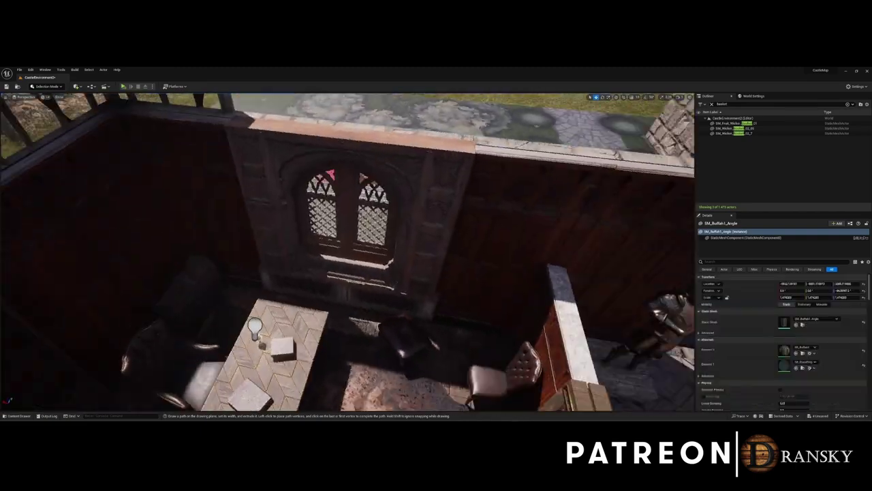
{"action": "key", "text": "ctrl+space"}
{"action": "key", "text": "ctrl+space"}
Slide the long curtain rod SM_CurtainPipe_Long along the top of the window wall
{"action": "left_click", "coordinate": [470, 273]}
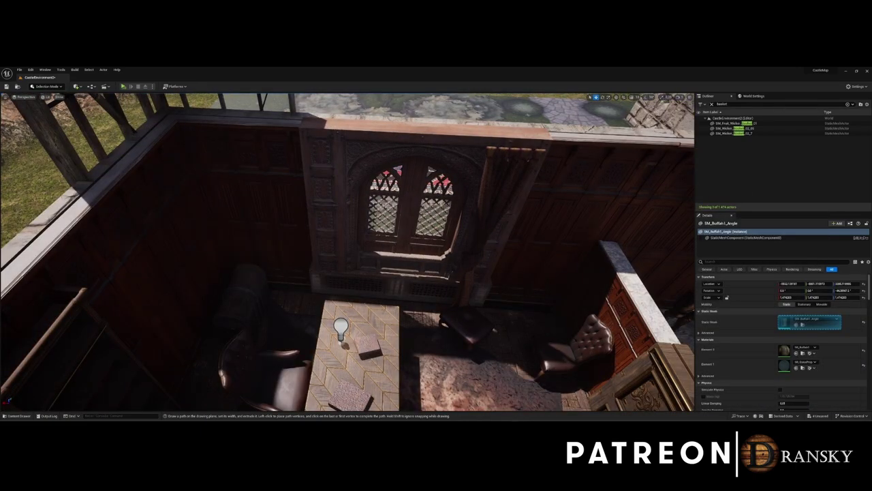
{"action": "mouse_move", "coordinate": [470, 272]}
{"action": "right_mouse_down"}
{"action": "mouse_move", "coordinate": [453, 213]}
{"action": "mouse_move", "coordinate": [409, 258]}
{"action": "right_mouse_up"}
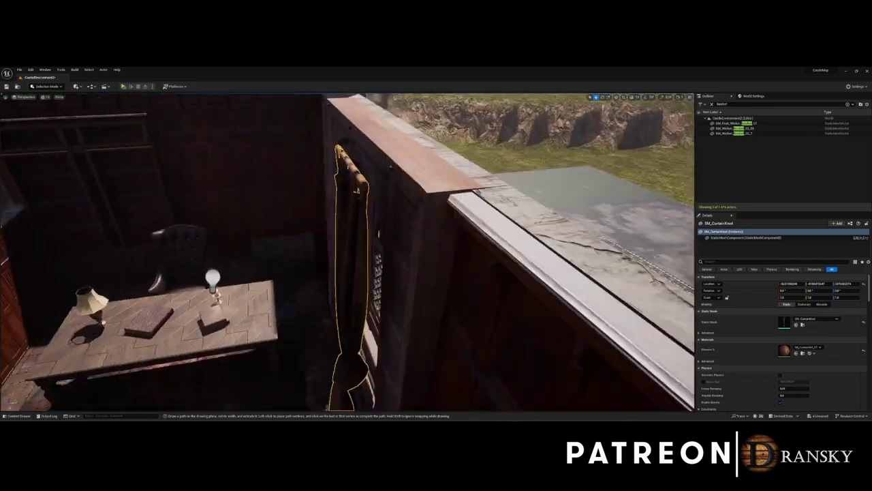
{"action": "key", "text": "ctrl+space"}
{"action": "scroll", "coordinate": [814, 344], "scroll_direction": "down", "scroll_amount": 1}
{"action": "key", "text": "ctrl+space"}
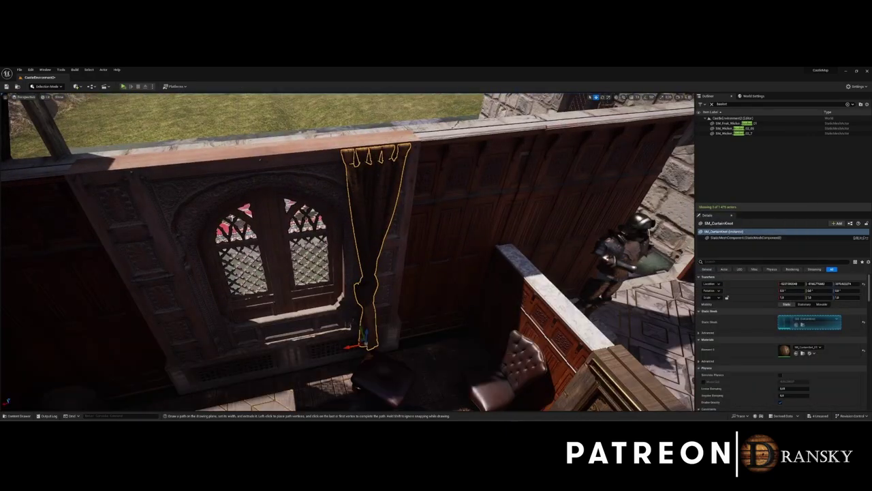
{"action": "key", "text": "f"}
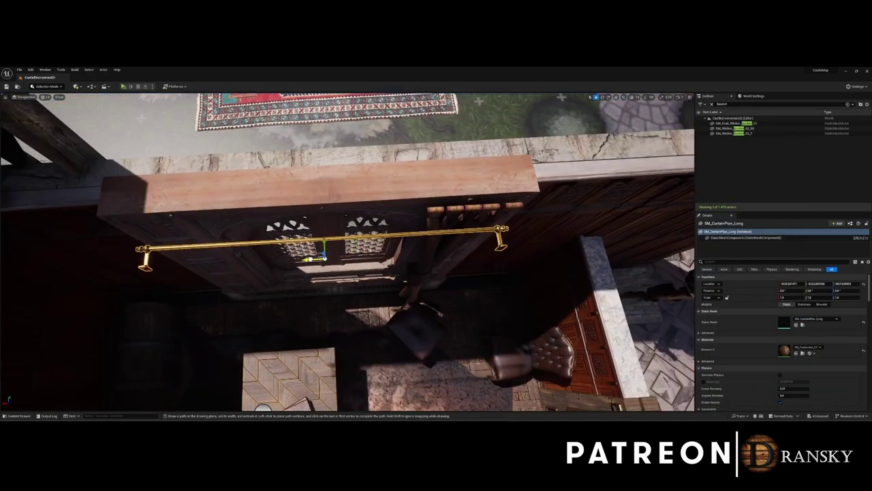
{"action": "left_click_drag", "start_coordinate": [348, 252], "coordinate": [464, 263], "text": "alt"}
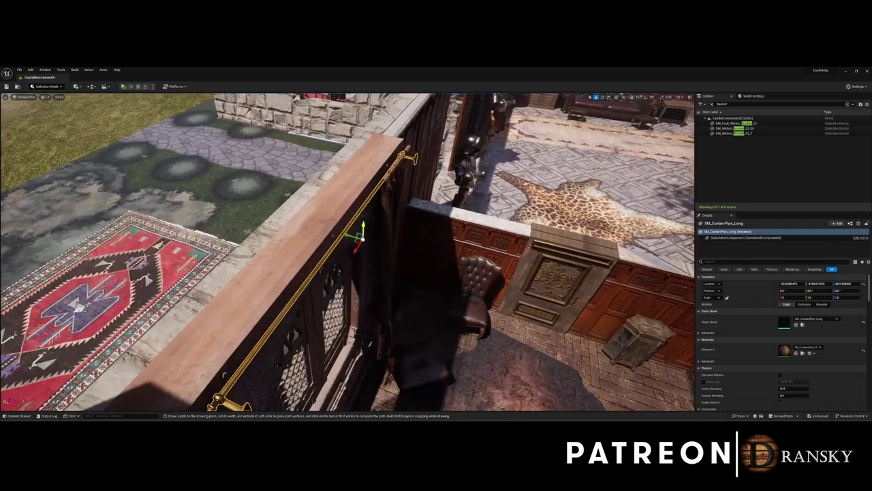
{"action": "mouse_move", "coordinate": [347, 235]}
{"action": "left_mouse_down"}
{"action": "mouse_move", "coordinate": [319, 226]}
{"action": "mouse_move", "coordinate": [436, 235]}
{"action": "mouse_move", "coordinate": [361, 235]}
{"action": "left_mouse_up"}
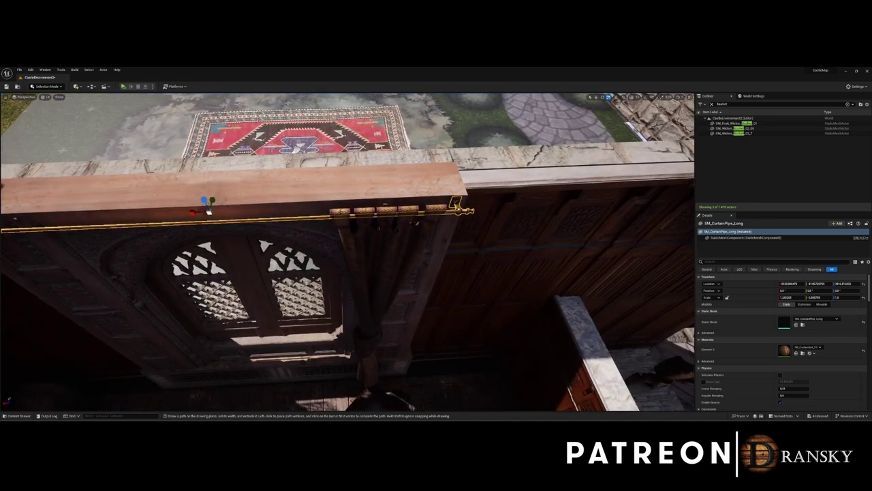
{"action": "left_click_drag", "start_coordinate": [361, 235], "coordinate": [436, 235], "text": "alt"}
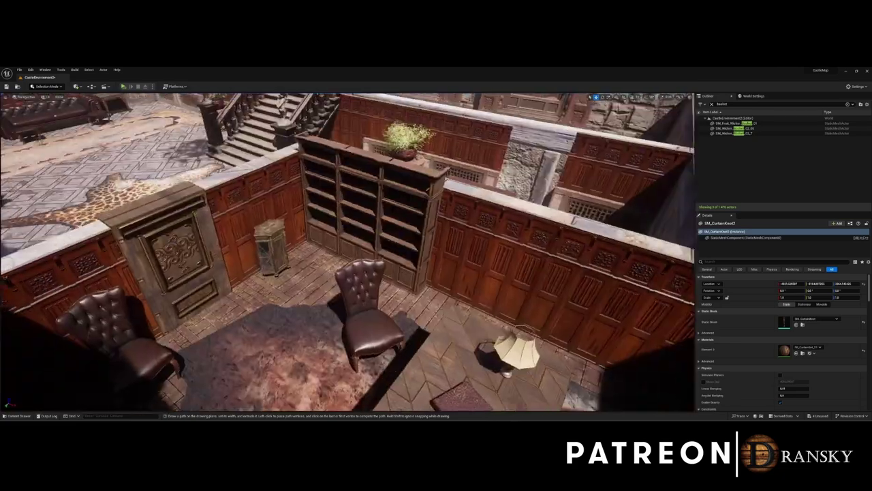
{"action": "key", "text": "ctrl+space"}
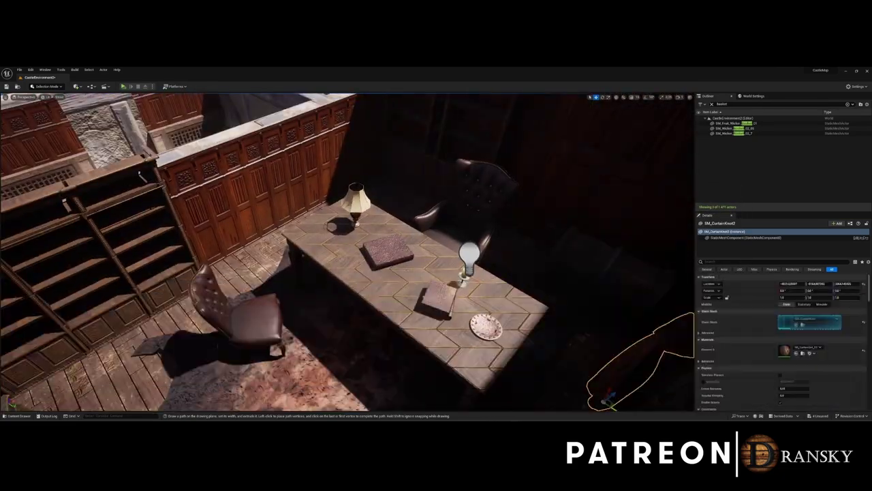
Browse the SM assets in the Content Drawer for desk props
{"action": "key", "text": "ctrl+space"}
{"action": "scroll", "coordinate": [470, 371], "scroll_direction": "down", "scroll_amount": 5}
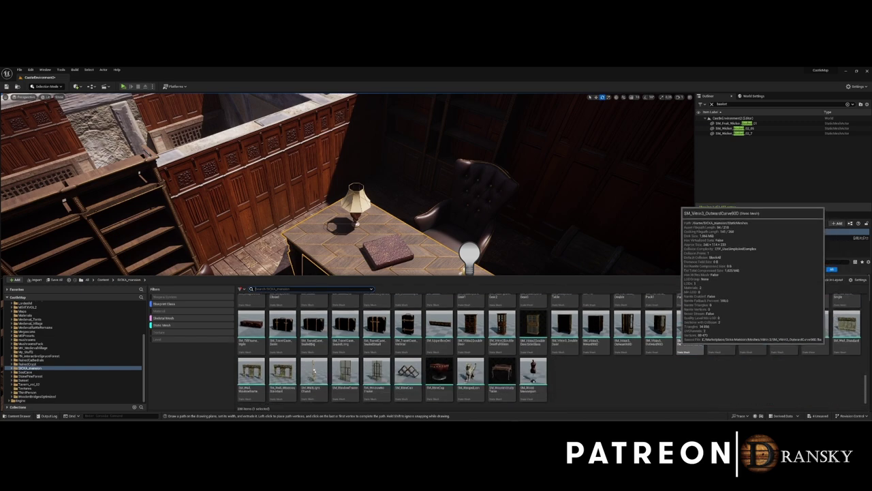
{"action": "scroll", "coordinate": [469, 372], "scroll_direction": "up", "scroll_amount": 5}
{"action": "scroll", "coordinate": [468, 371], "scroll_direction": "up", "scroll_amount": 5}
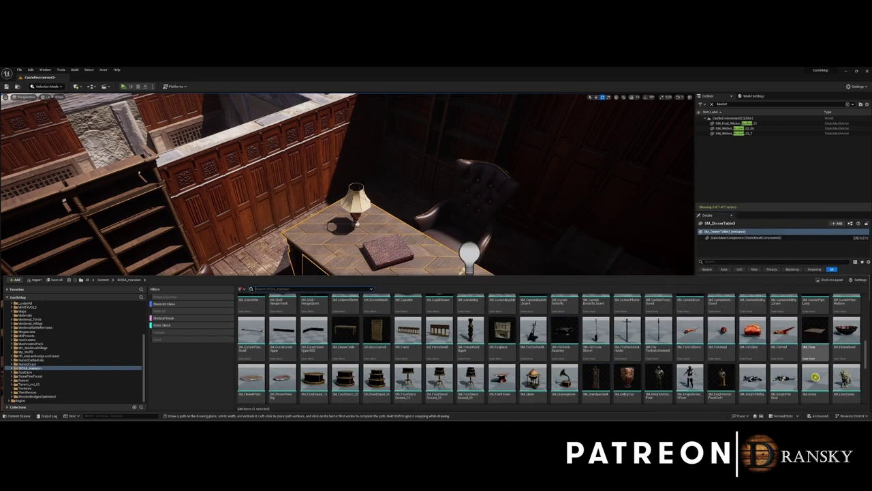
{"action": "scroll", "coordinate": [469, 371], "scroll_direction": "up", "scroll_amount": 5}
{"action": "scroll", "coordinate": [469, 372], "scroll_direction": "down", "scroll_amount": 3}
{"action": "scroll", "coordinate": [468, 372], "scroll_direction": "down", "scroll_amount": 4}
{"action": "scroll", "coordinate": [468, 371], "scroll_direction": "down", "scroll_amount": 4}
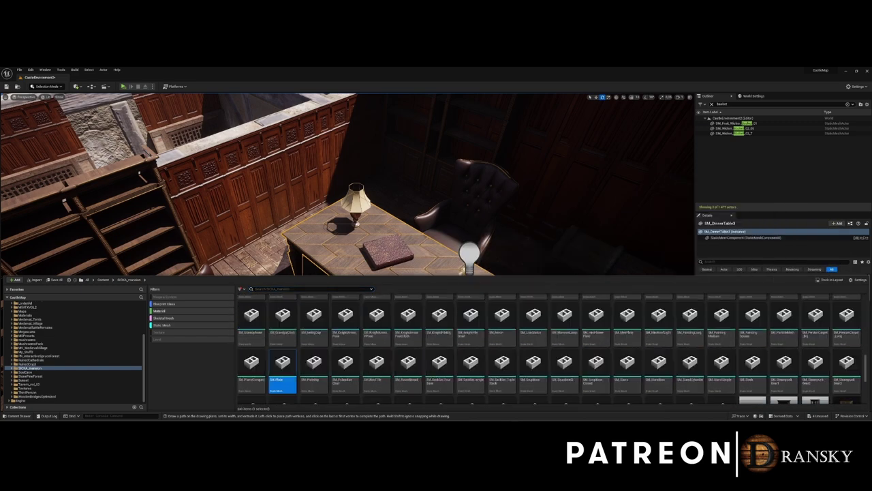
{"action": "scroll", "coordinate": [469, 371], "scroll_direction": "down", "scroll_amount": 5}
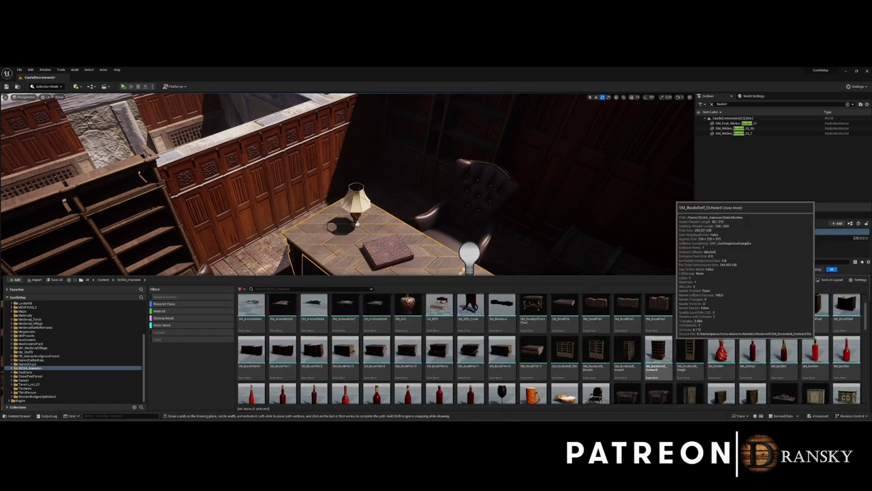
{"action": "key", "text": "ctrl+space"}
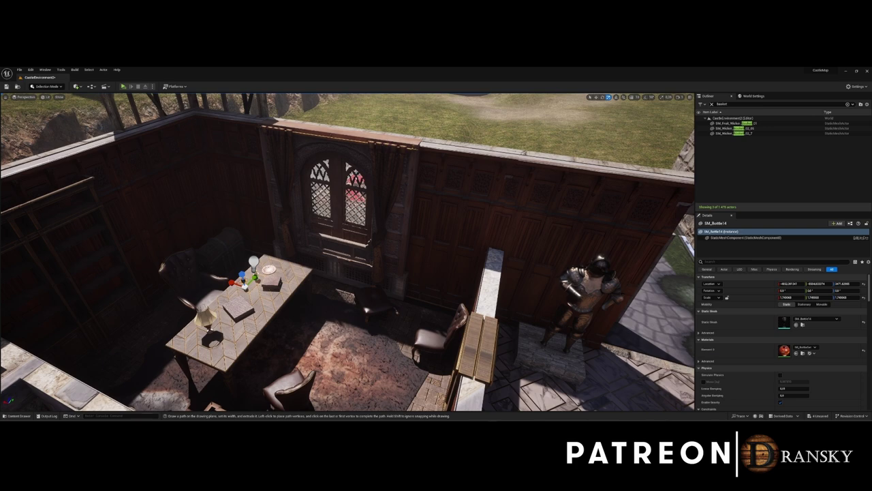
Place SM_deer_trophy on the study desk beside the coloured bottles
{"action": "key", "text": "ctrl+b"}
{"action": "type", "text": "antlers"}
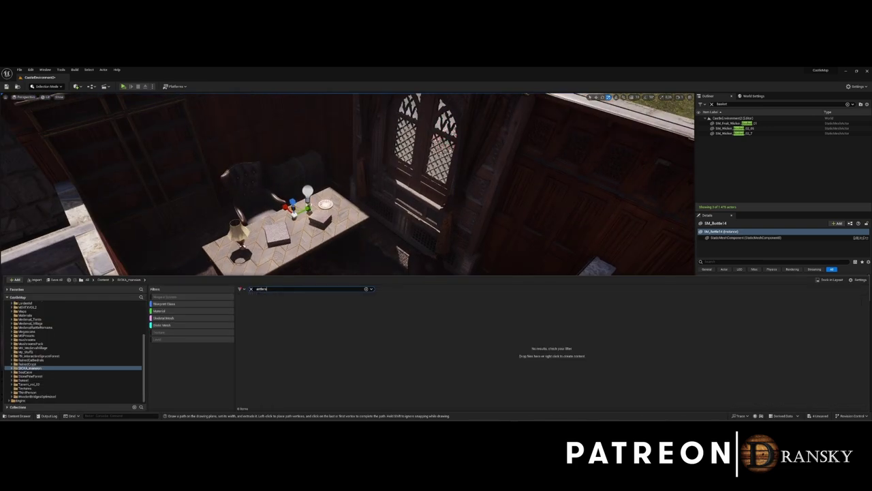
{"action": "type", "text": "frui"}
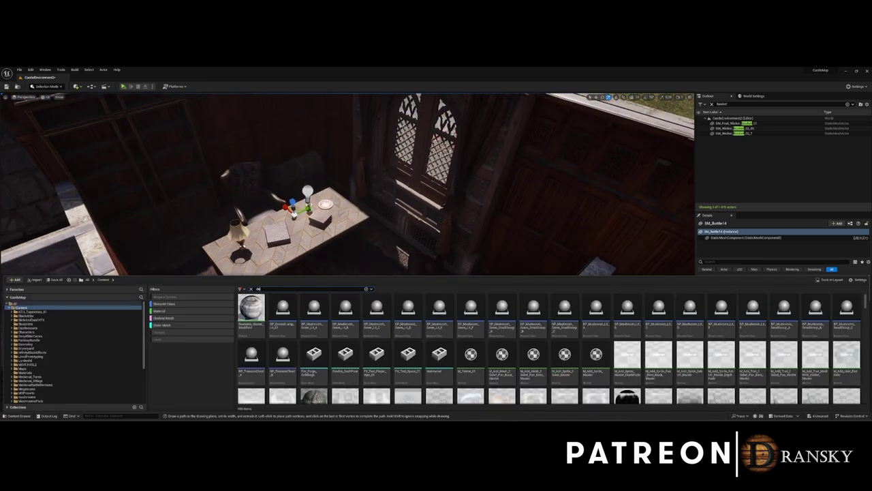
{"action": "left_click_drag", "start_coordinate": [250, 310], "coordinate": [310, 205]}
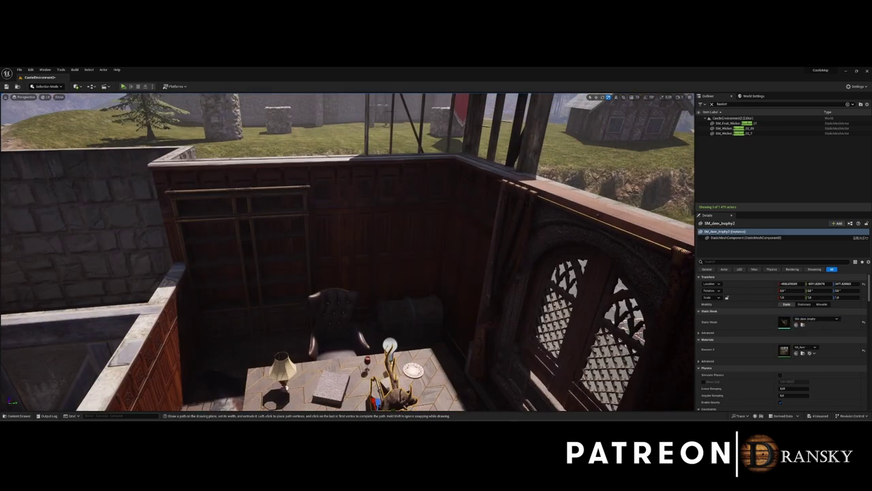
Move and rotate the deer trophy up onto the study wall
{"action": "key", "text": "ctrl+z"}
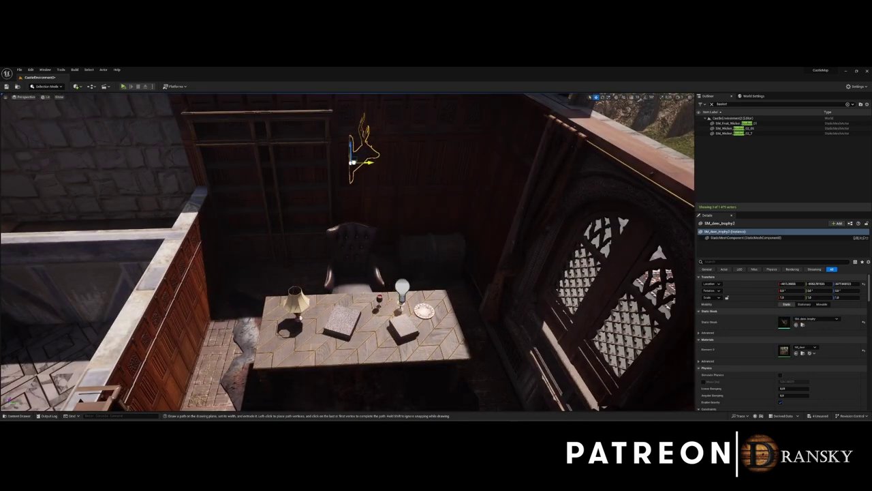
{"action": "key", "text": "f"}
{"action": "key", "text": "e"}
{"action": "key", "text": "f"}
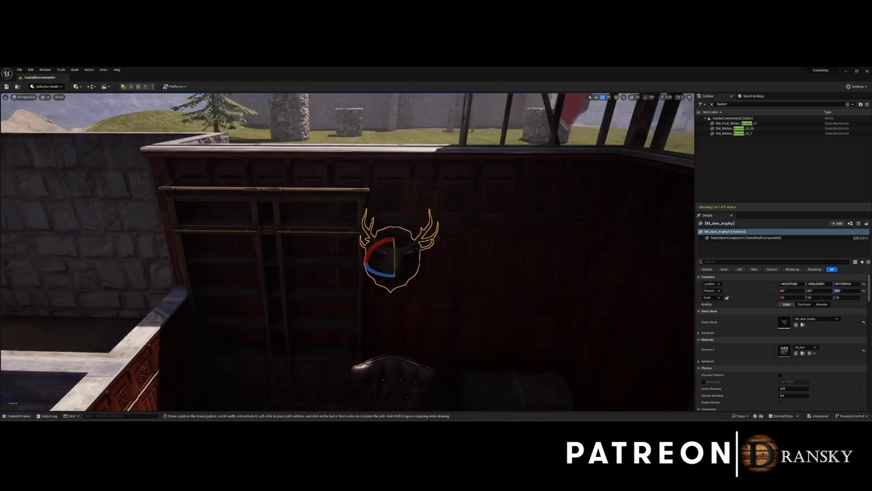
{"action": "key", "text": "w"}
{"action": "key", "text": "e"}
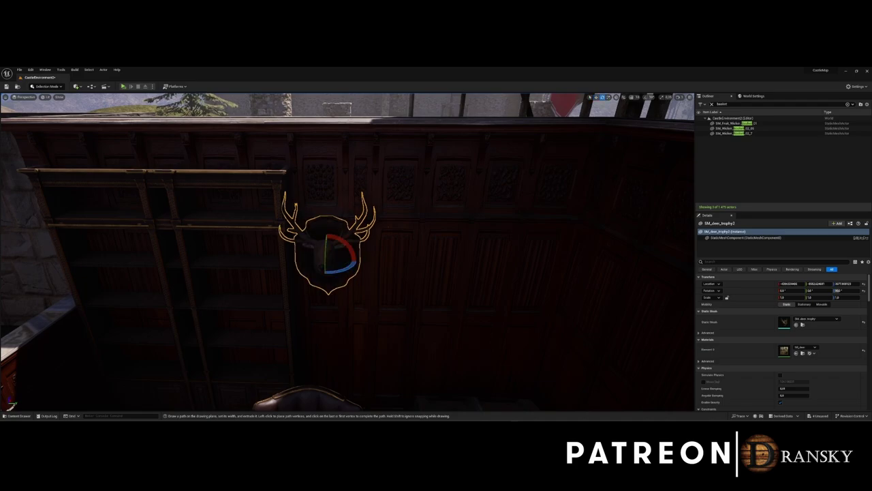
{"action": "key", "text": "w"}
Hang the SM_PaintingMedium portrait on the study wall near the bookshelf
{"action": "left_click", "coordinate": [364, 352]}
{"action": "key", "text": "f"}
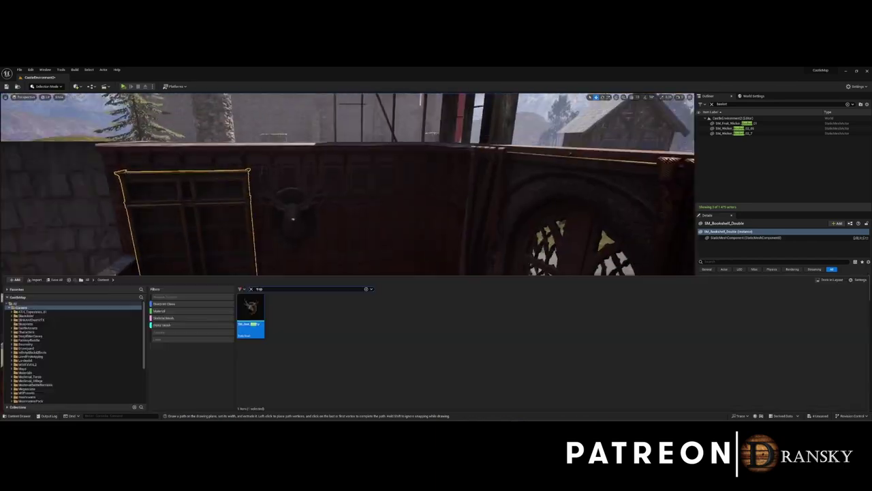
{"action": "type", "text": "sert"}
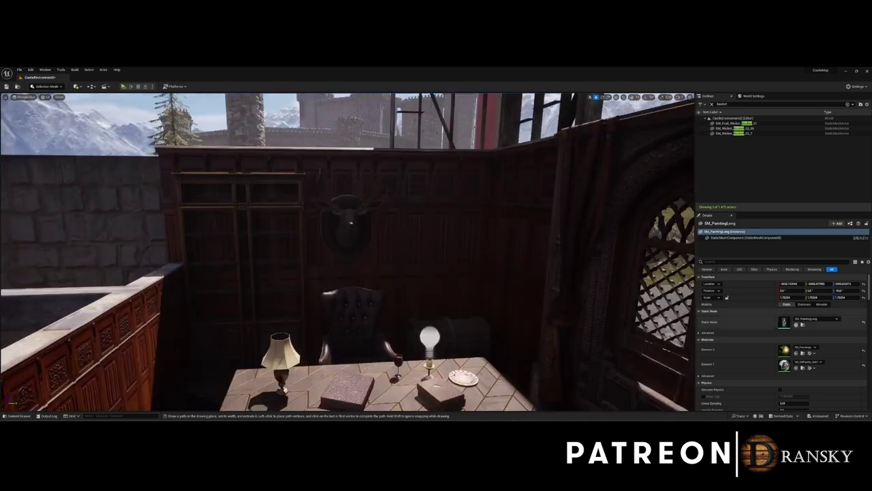
{"action": "key", "text": "ctrl+b"}
{"action": "left_click_drag", "start_coordinate": [595, 363], "coordinate": [456, 273]}
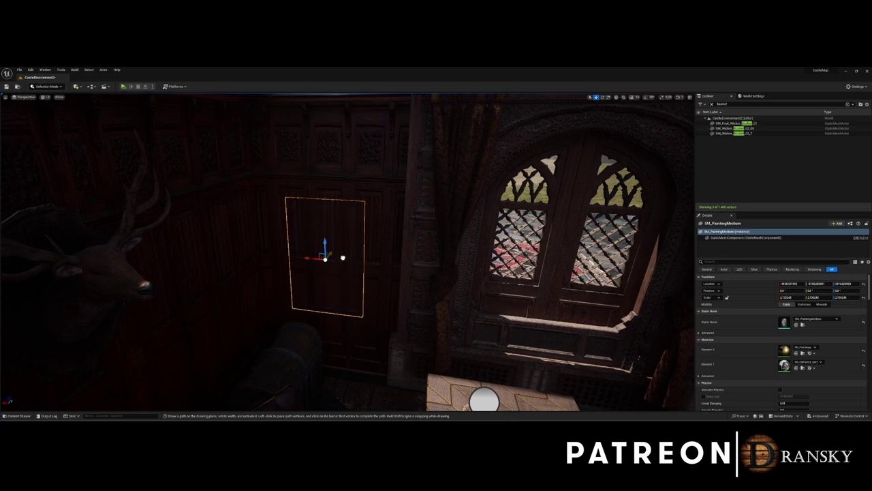
Add SM_PaintingSquare beside the deer trophy, scaled to about 1.86
{"action": "key", "text": "ctrl+space"}
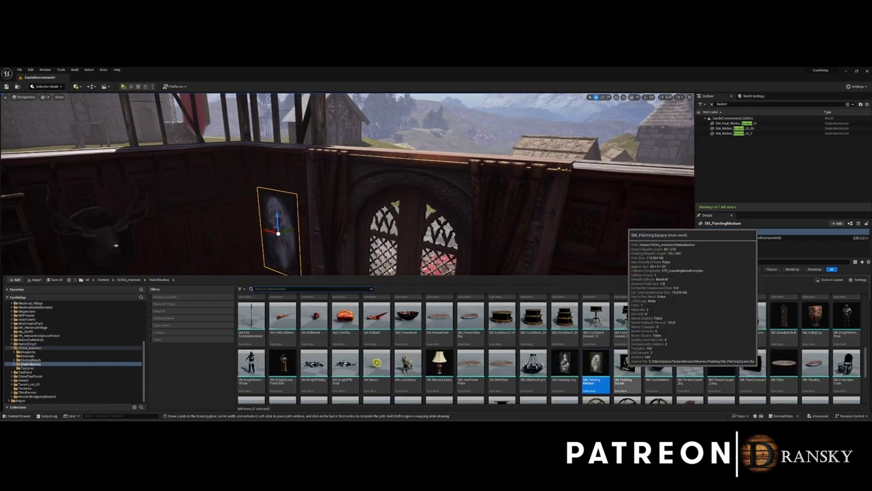
{"action": "left_click_drag", "start_coordinate": [625, 365], "coordinate": [213, 258]}
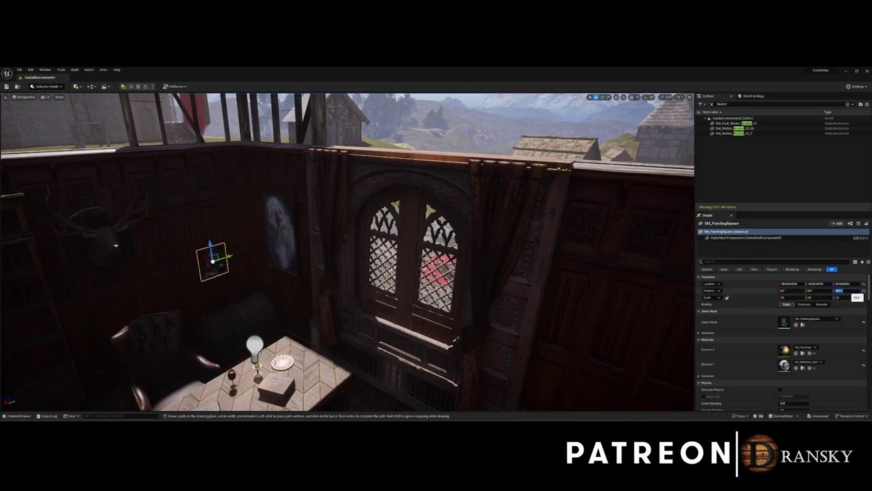
{"action": "key", "text": "f"}
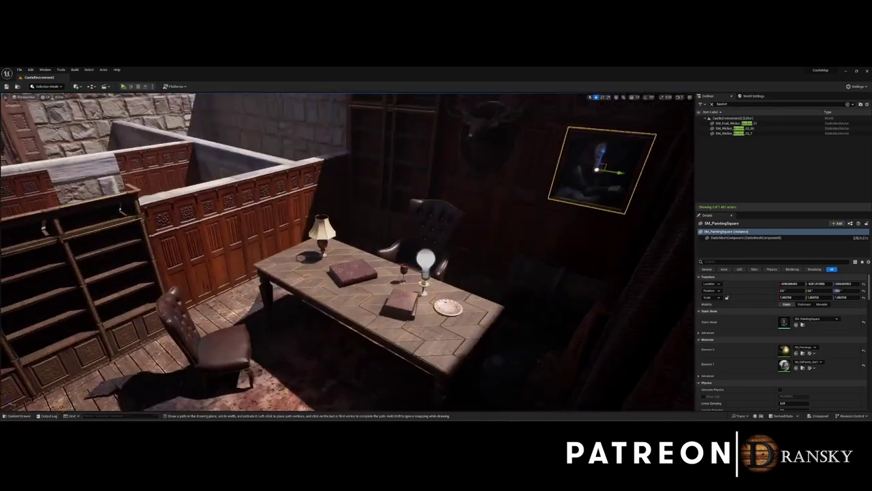
Browse the Modular meshes folder and search the Content Drawer for weapon props
{"action": "key", "text": "ctrl+space"}
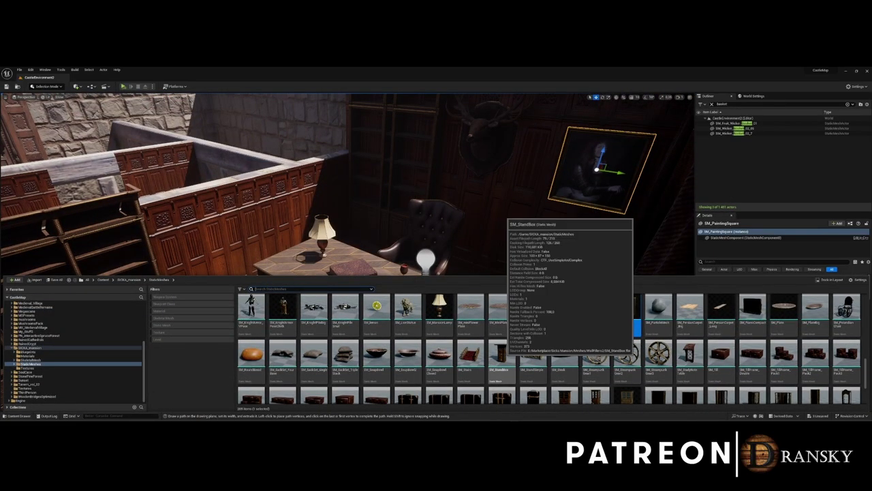
{"action": "scroll", "coordinate": [627, 354], "scroll_direction": "down", "scroll_amount": 5}
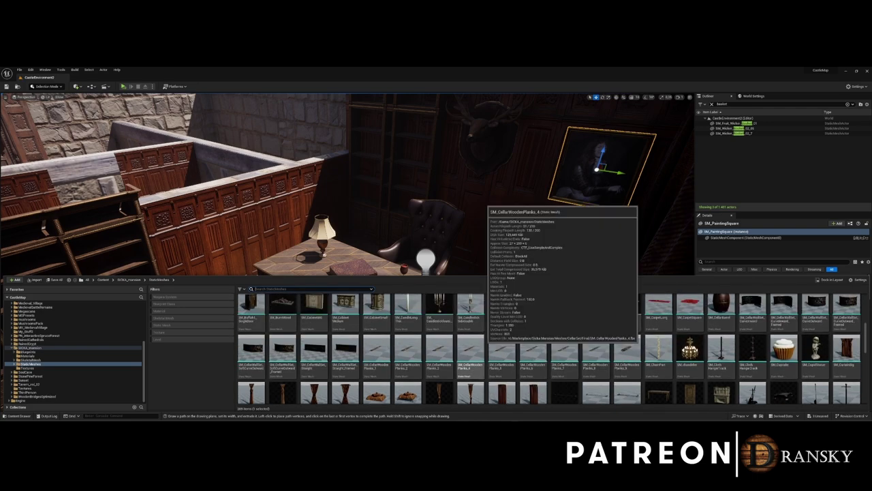
{"action": "scroll", "coordinate": [640, 354], "scroll_direction": "down", "scroll_amount": 5}
{"action": "scroll", "coordinate": [784, 355], "scroll_direction": "up", "scroll_amount": 2}
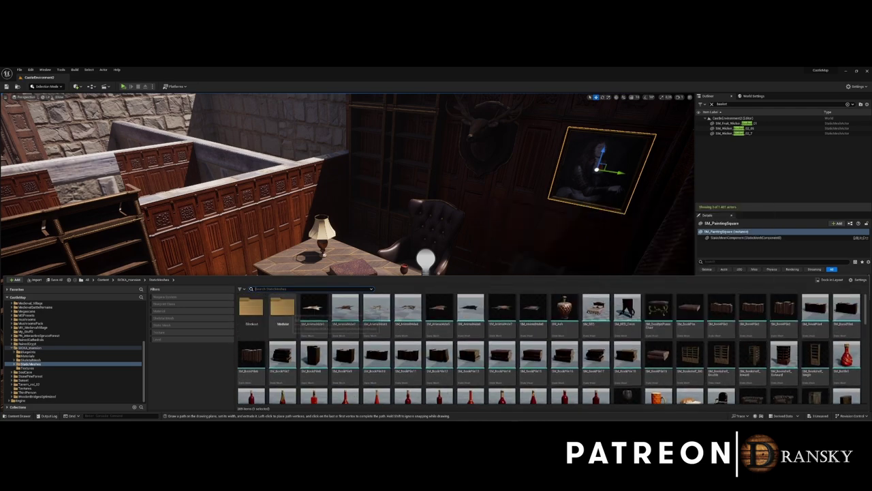
{"action": "double_click", "coordinate": [282, 308]}
{"action": "left_click", "coordinate": [29, 371]}
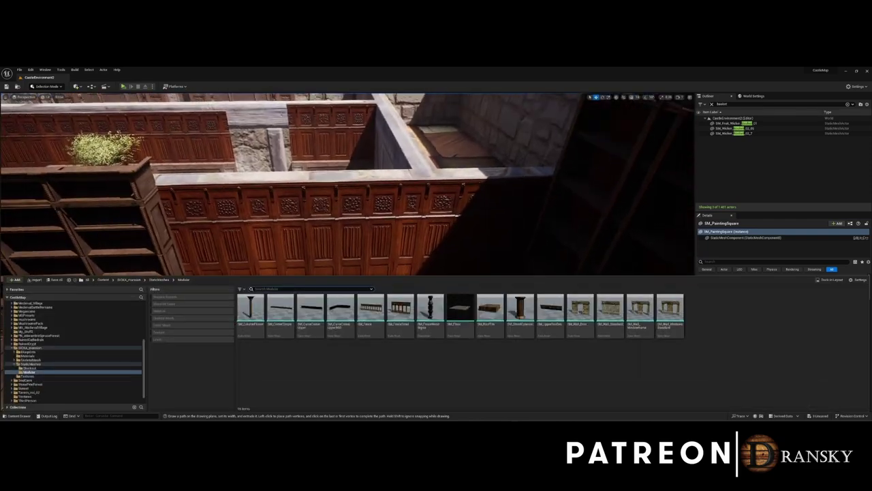
{"action": "left_click", "coordinate": [20, 307]}
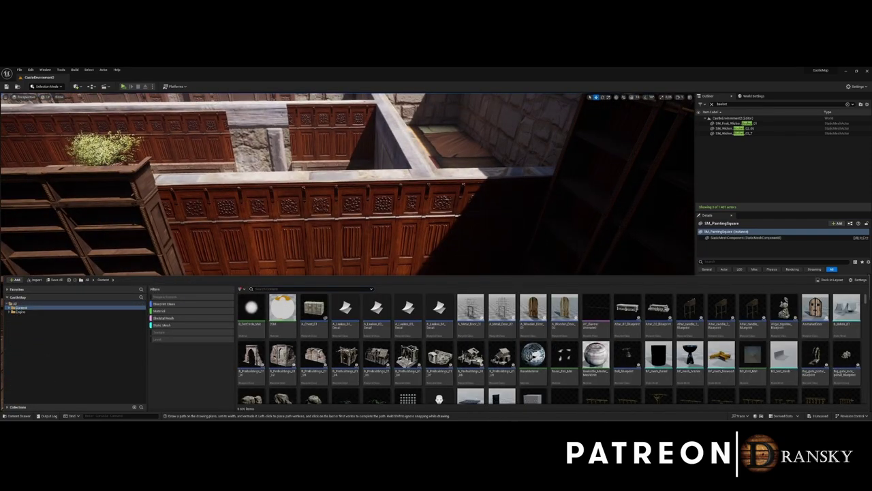
{"action": "type", "text": "wor"}
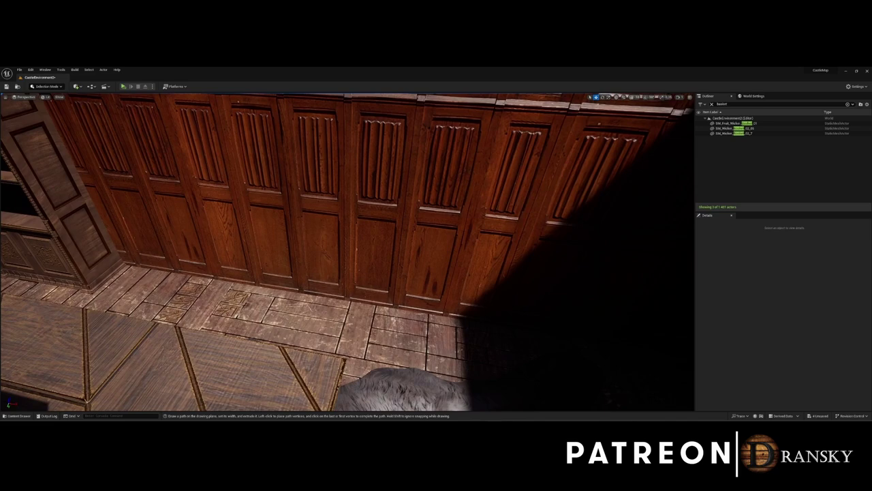
{"action": "key", "text": "ctrl+space"}
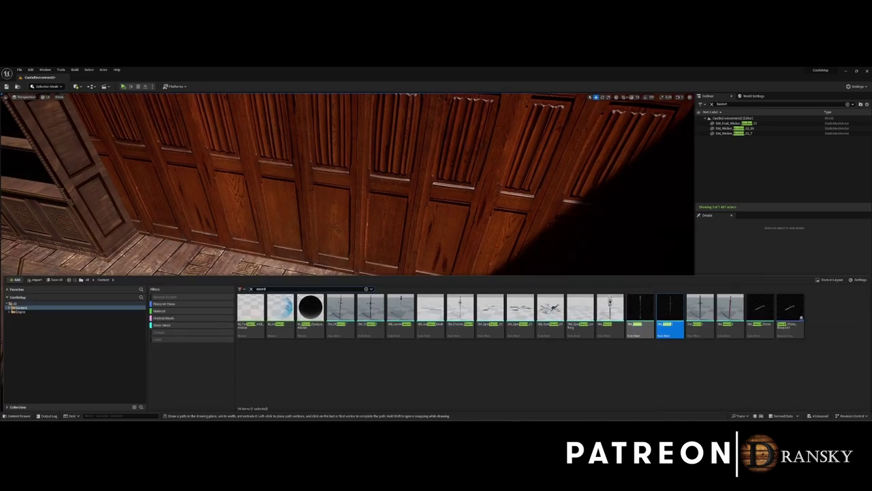
Place sword meshes and two round shields on the panelled wall, enlarging the second to about 1.42
{"action": "left_click_drag", "start_coordinate": [370, 325], "coordinate": [293, 290]}
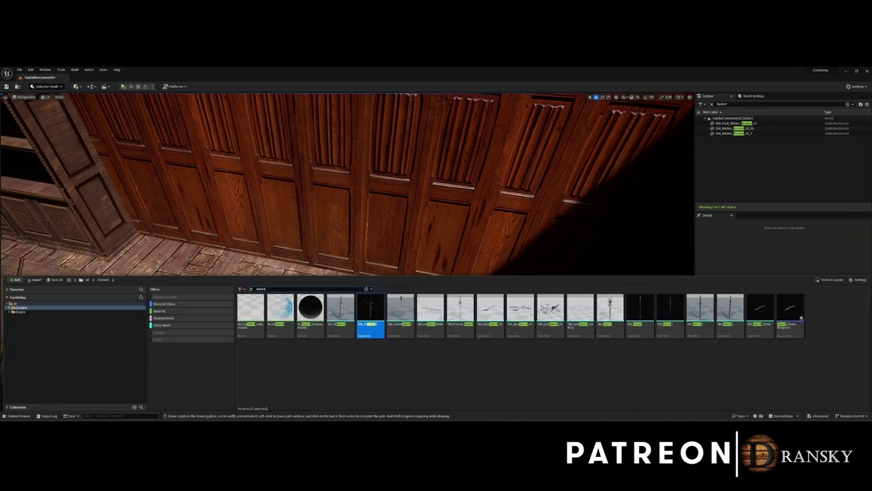
{"action": "left_click_drag", "start_coordinate": [459, 314], "coordinate": [344, 265]}
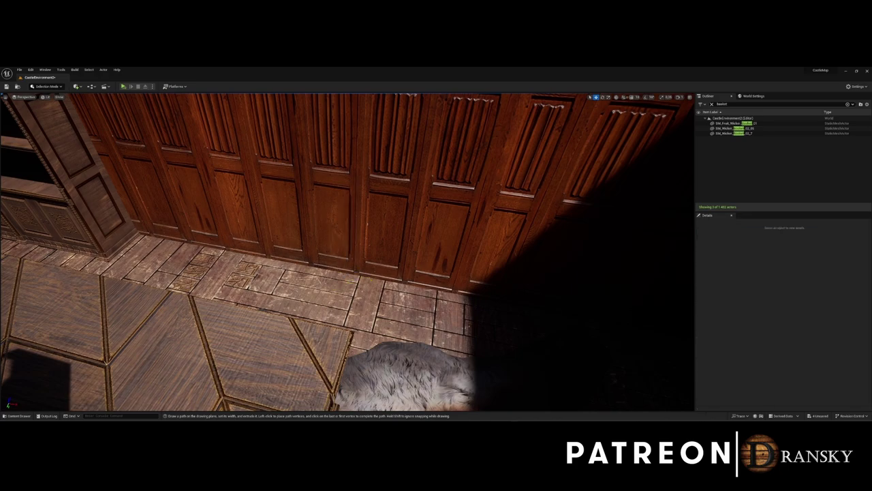
{"action": "left_click_drag", "start_coordinate": [610, 313], "coordinate": [250, 197]}
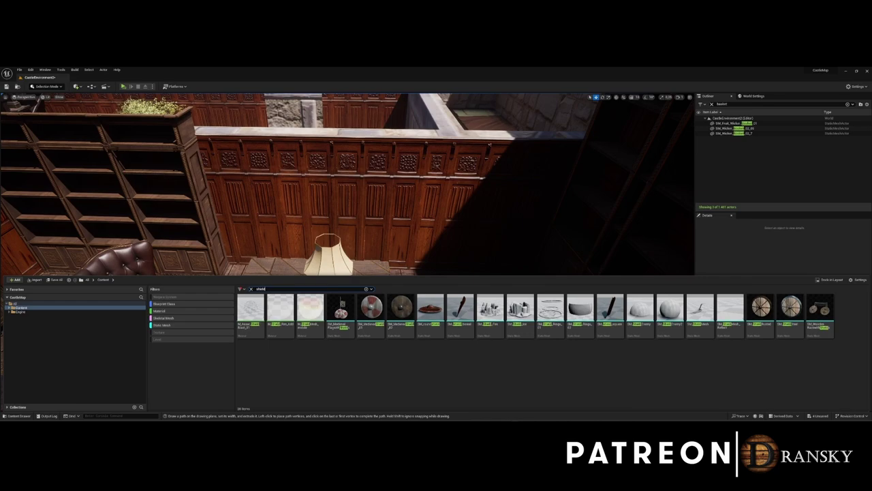
{"action": "left_click_drag", "start_coordinate": [371, 310], "coordinate": [352, 219]}
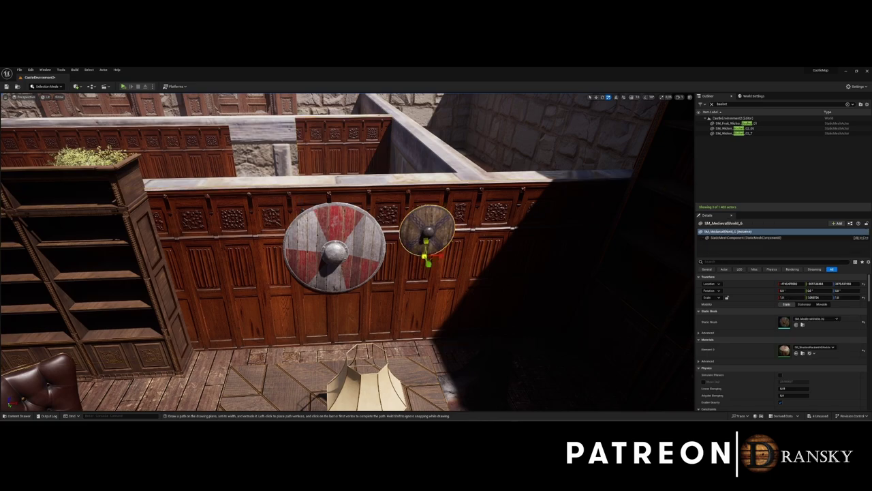
{"action": "left_click_drag", "start_coordinate": [784, 297], "coordinate": [811, 297]}
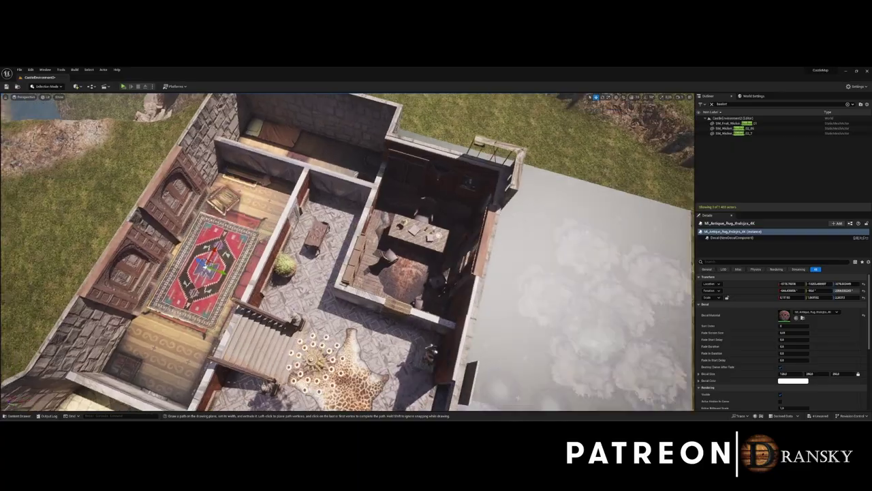
{"action": "key", "text": "f"}
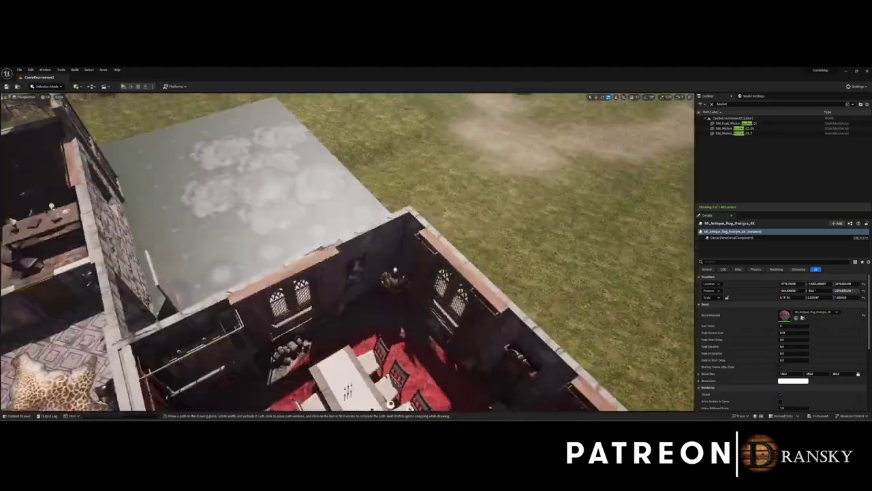
{"action": "left_click", "coordinate": [253, 295]}
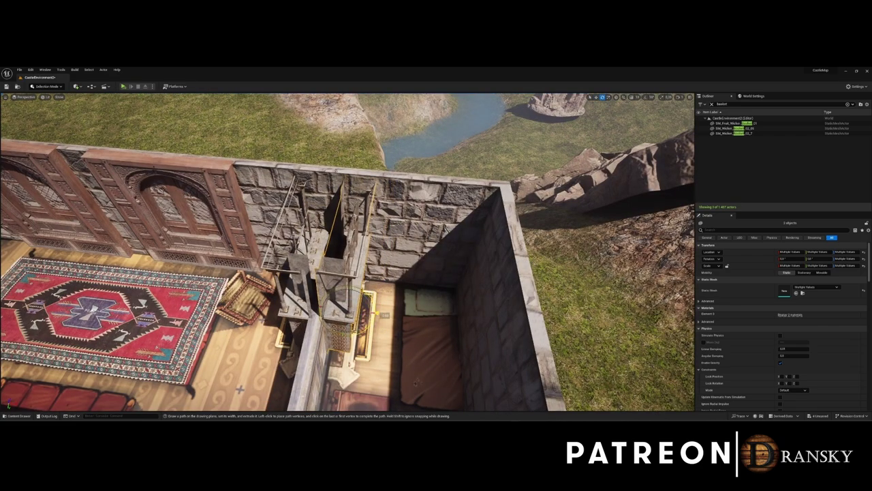
{"action": "scroll", "coordinate": [240, 389], "scroll_direction": "up", "scroll_amount": 4}
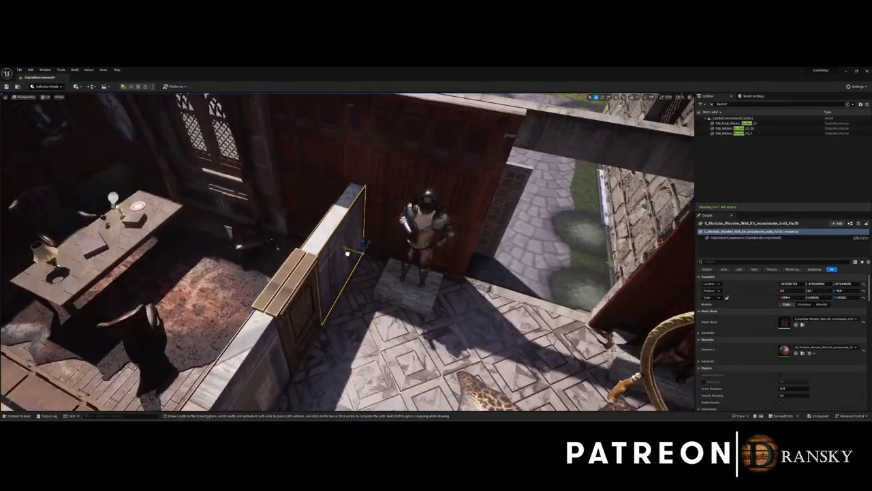
{"action": "key", "text": "f"}
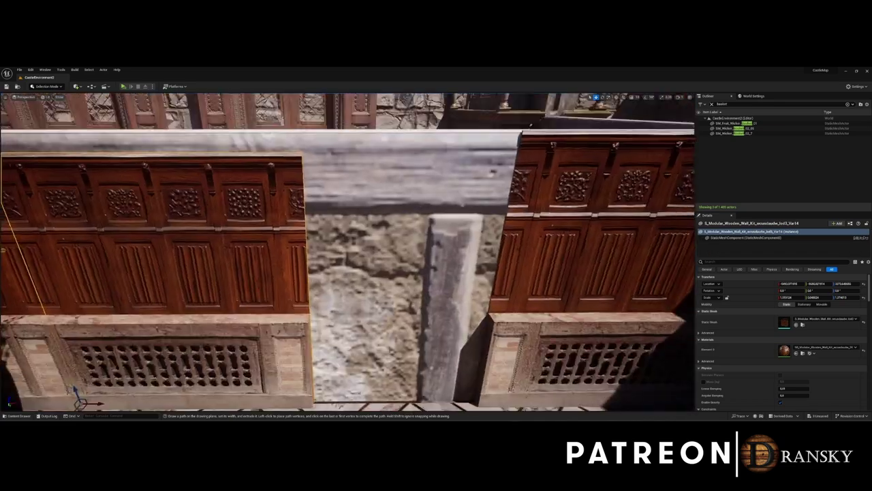
Undo the wall panel's move and stretch it to full height over the stone gap
{"action": "key", "text": "ctrl+z"}
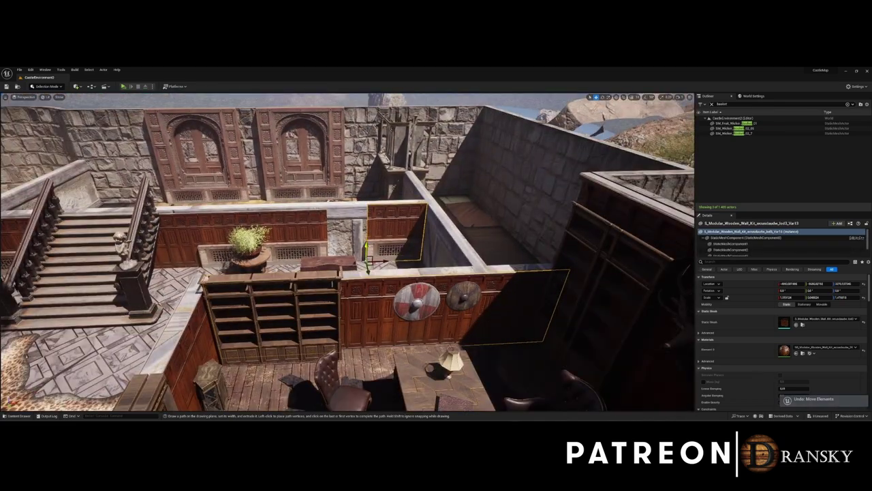
{"action": "key", "text": "f"}
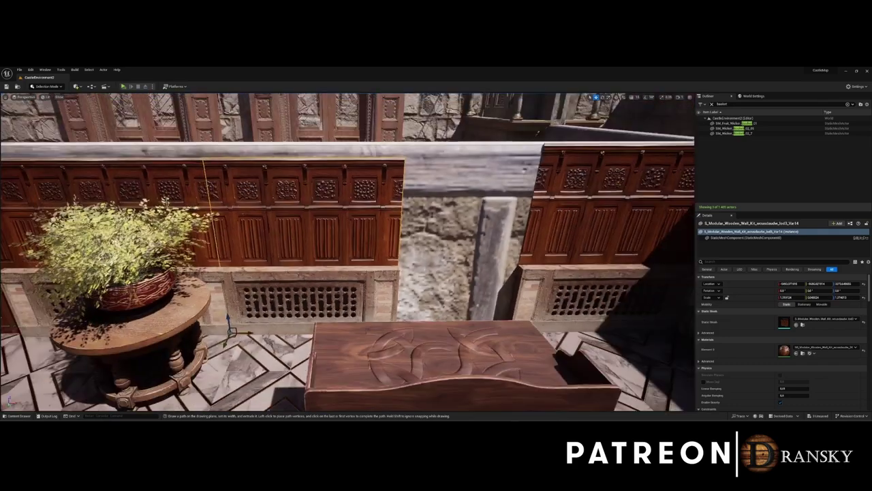
{"action": "left_click_drag", "start_coordinate": [365, 338], "coordinate": [365, 320]}
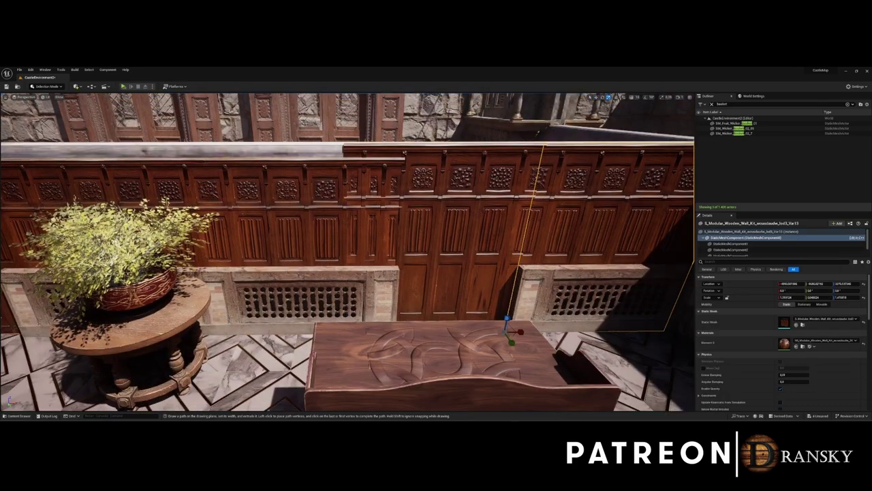
{"action": "right_click_drag", "start_coordinate": [348, 272], "coordinate": [436, 272]}
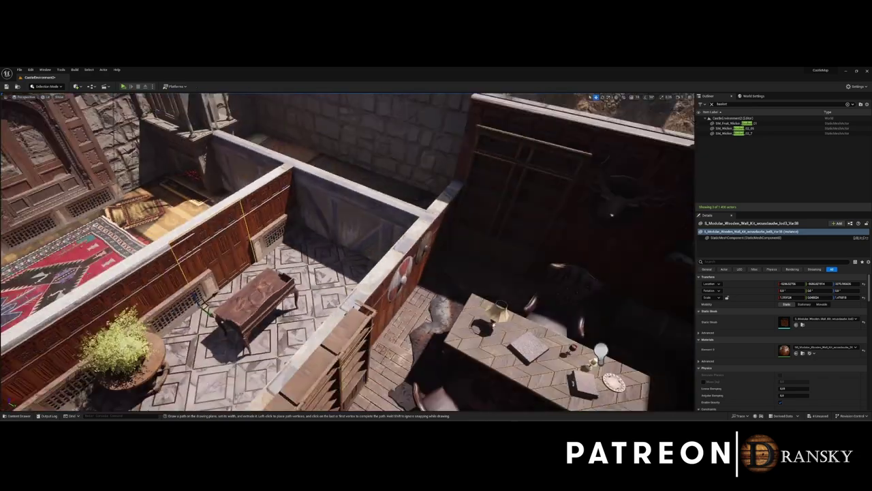
{"action": "right_click_drag", "start_coordinate": [347, 272], "coordinate": [347, 327]}
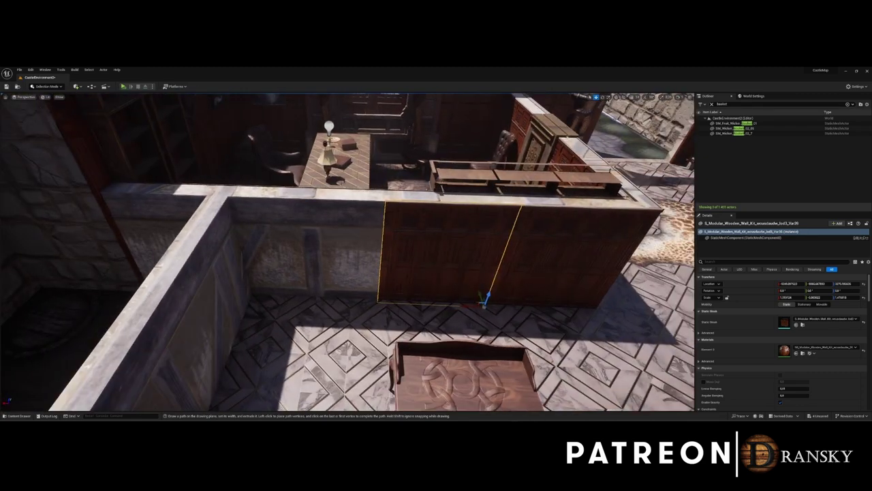
{"action": "key", "text": "f"}
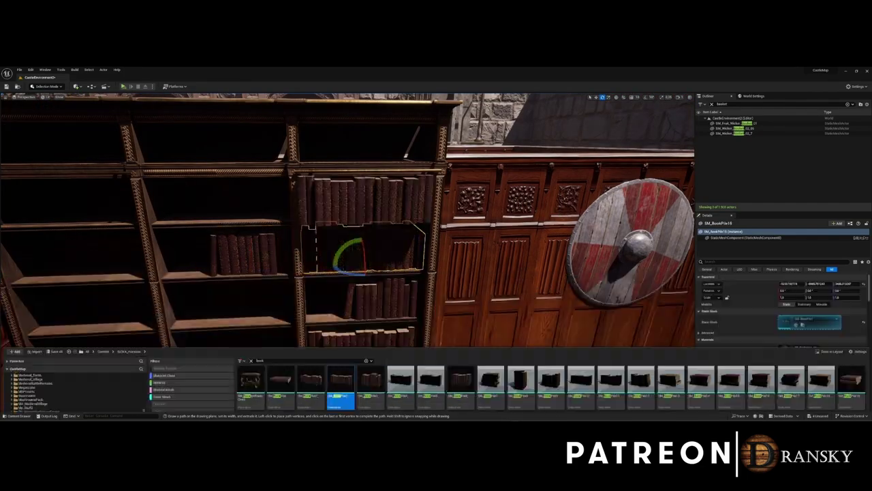
Inspect the book piles on the bookcase shelves
{"action": "key", "text": "f"}
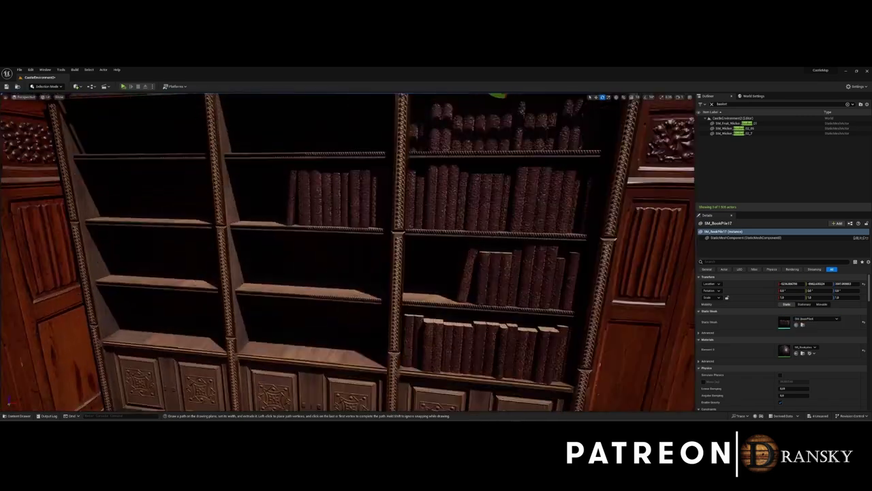
{"action": "key", "text": "ctrl+space"}
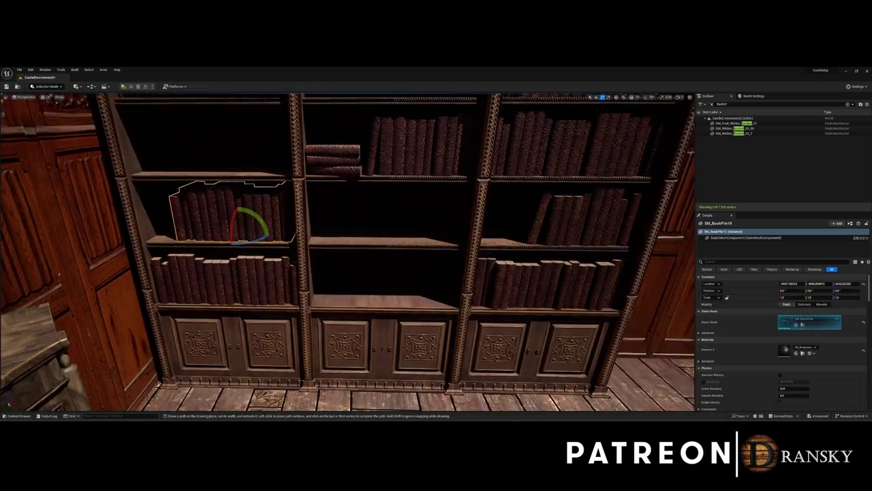
{"action": "key", "text": "f"}
{"action": "key", "text": "ctrl+space"}
{"action": "key", "text": "ctrl+space"}
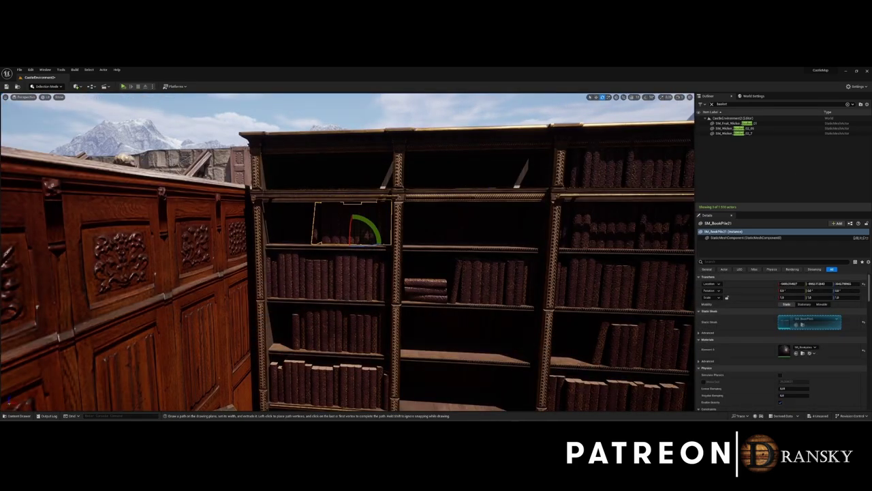
{"action": "key", "text": "ctrl+space"}
{"action": "key", "text": "ctrl+space"}
Add a second red bottle on the bookshelf and frame it
{"action": "key", "text": "Escape"}
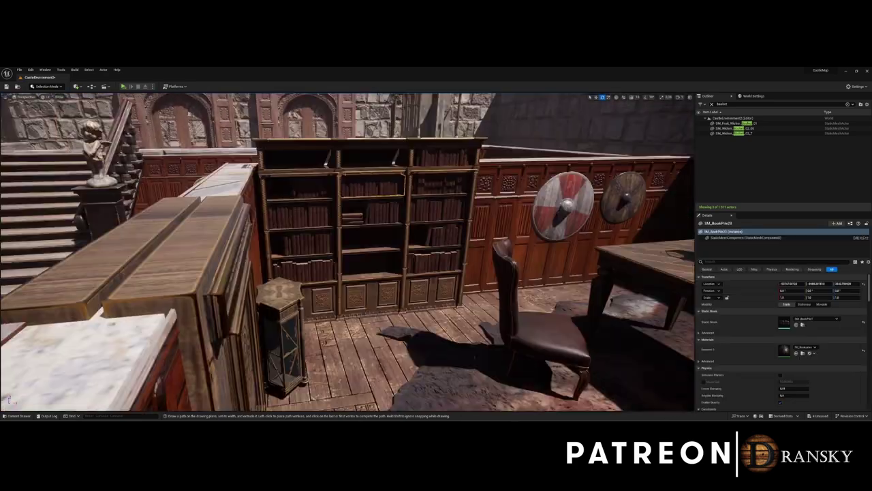
{"action": "key", "text": "ctrl+v"}
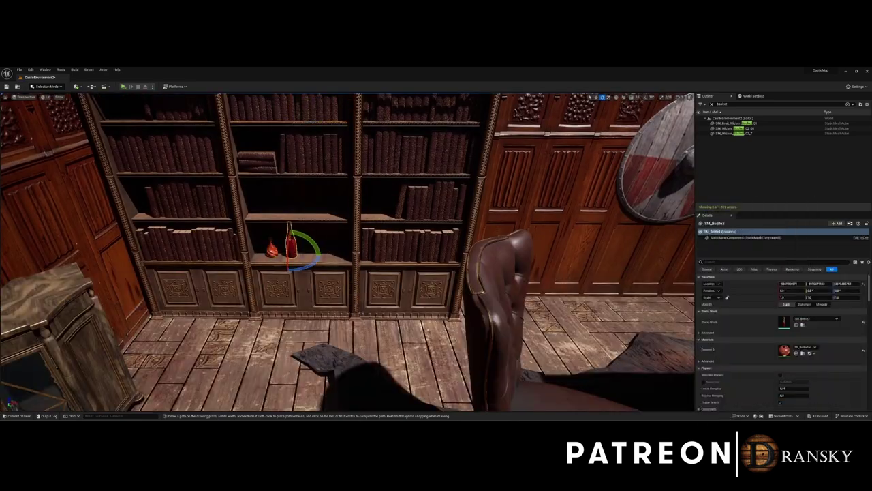
{"action": "key", "text": "f"}
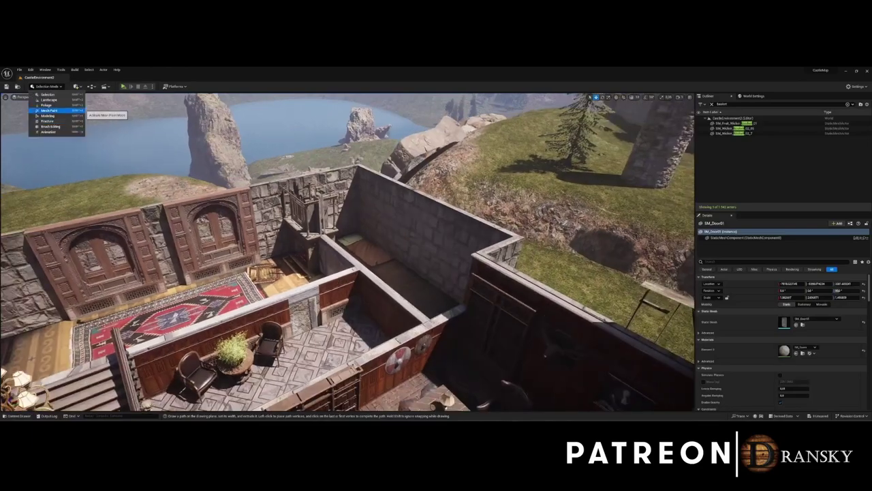
Start a PolyCut in Modeling Mode with the cutter placed on the outer stone wall
{"action": "left_click", "coordinate": [48, 115]}
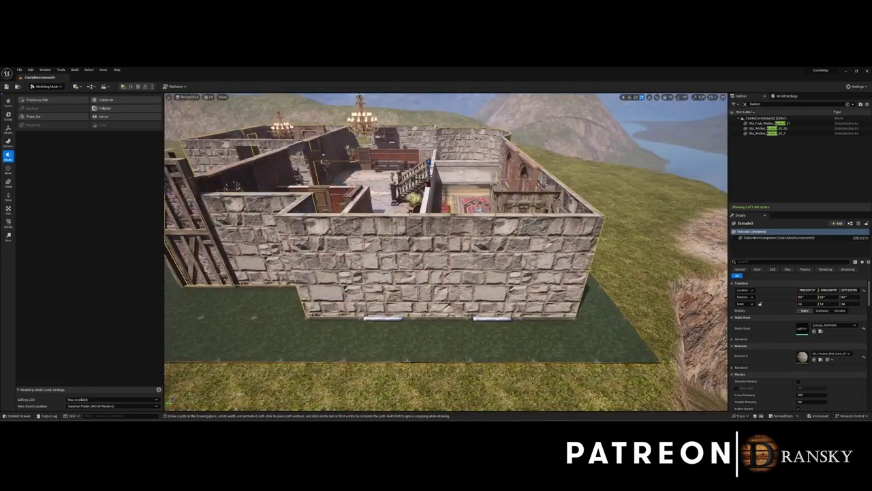
{"action": "left_click", "coordinate": [102, 108]}
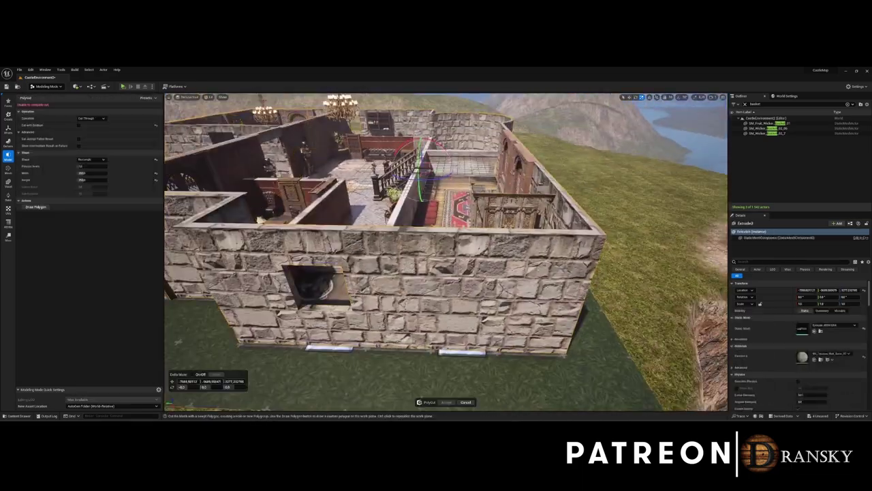
{"action": "key", "text": "f"}
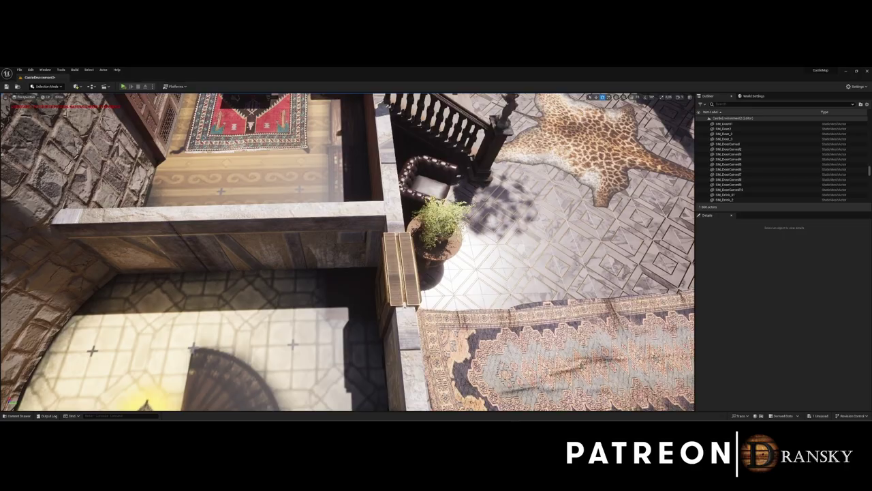
Duplicate the carved door beside the plant into the doorway
{"action": "left_click", "coordinate": [402, 269]}
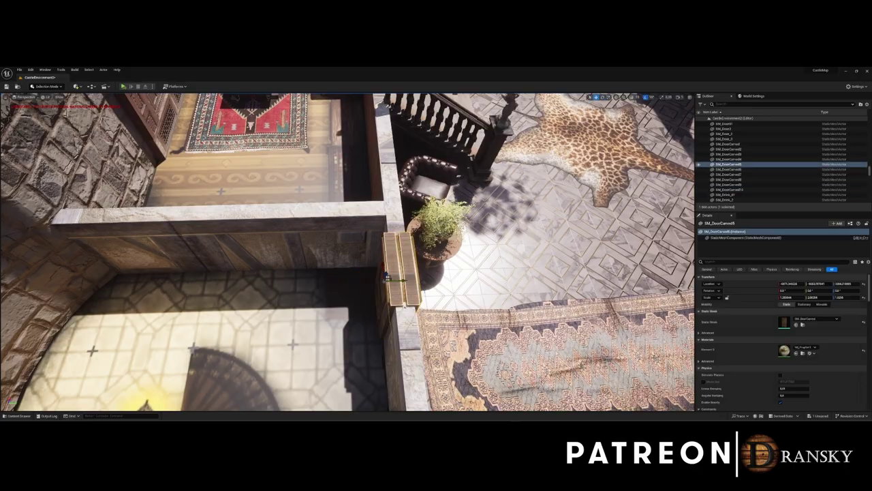
{"action": "left_click_drag", "start_coordinate": [402, 269], "coordinate": [294, 279], "text": "alt"}
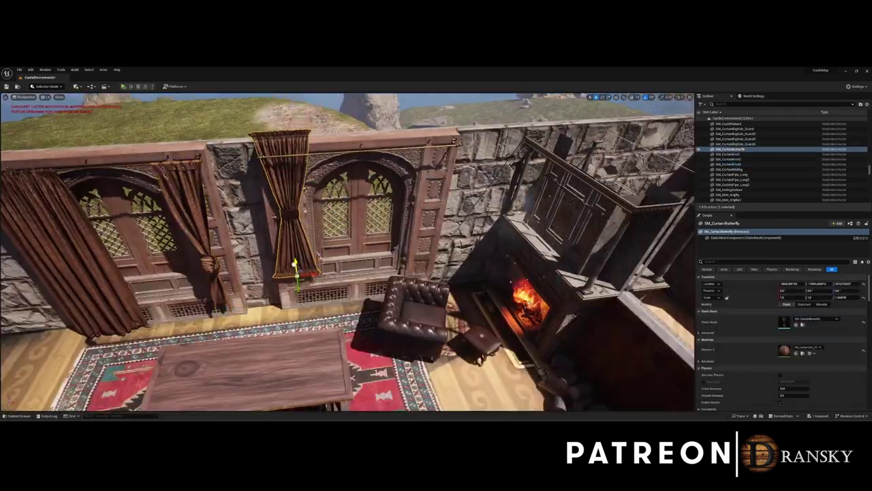
Frame the curtain, then fly to SM_Table_Small02 from the Outliner
{"action": "key", "text": "f"}
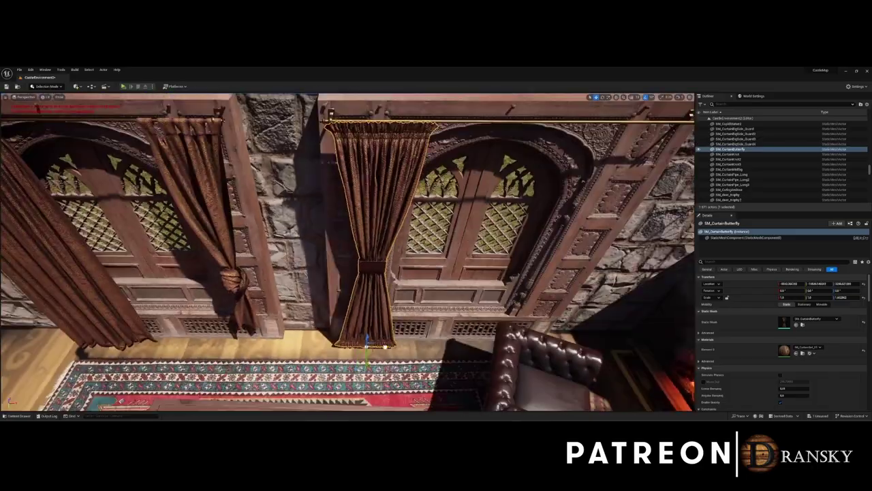
{"action": "double_click", "coordinate": [728, 169]}
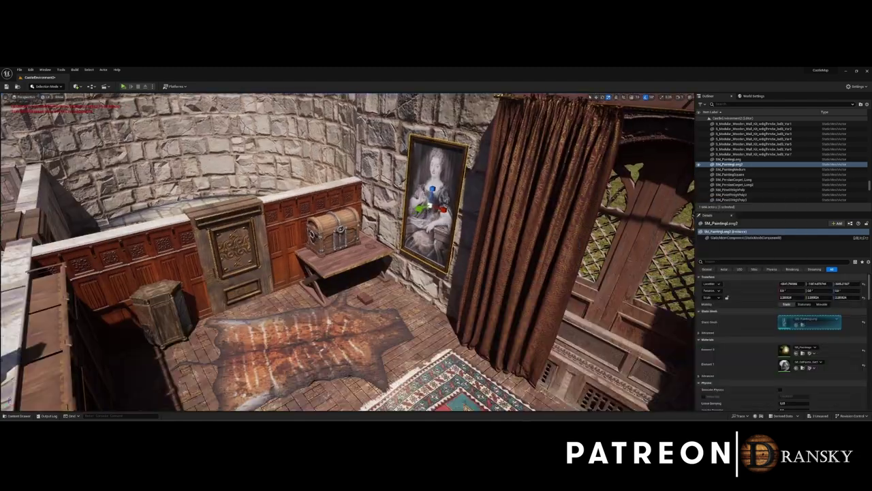
Select the small wooden box under the table
{"action": "left_click", "coordinate": [373, 285]}
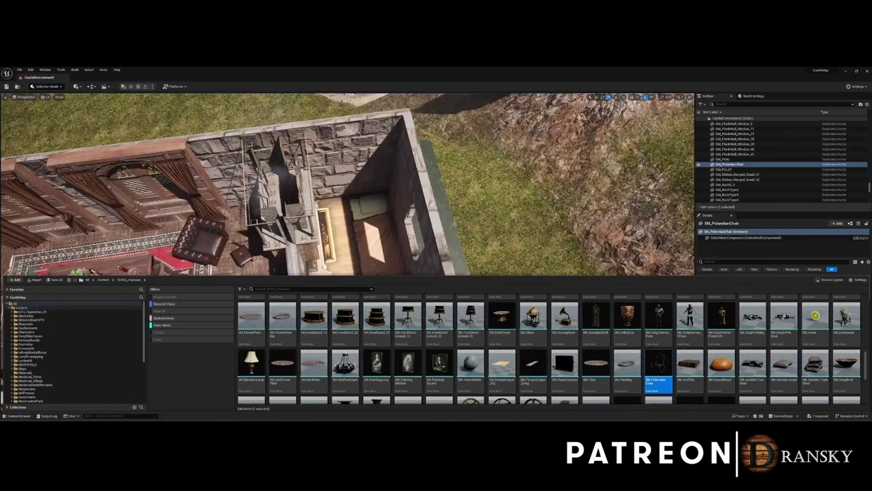
Search the Content Browser for 'bed' and pick the SM_SingleBed_01 asset
{"action": "type", "text": "bed"}
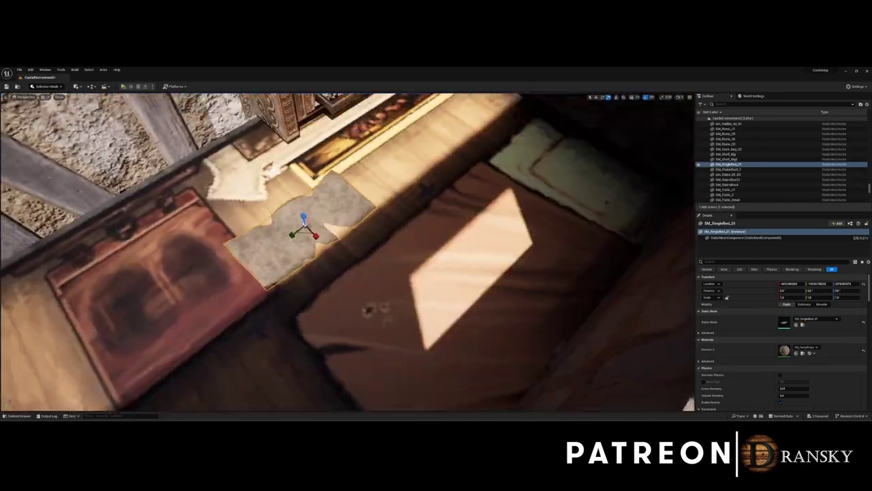
{"action": "left_click", "coordinate": [430, 310]}
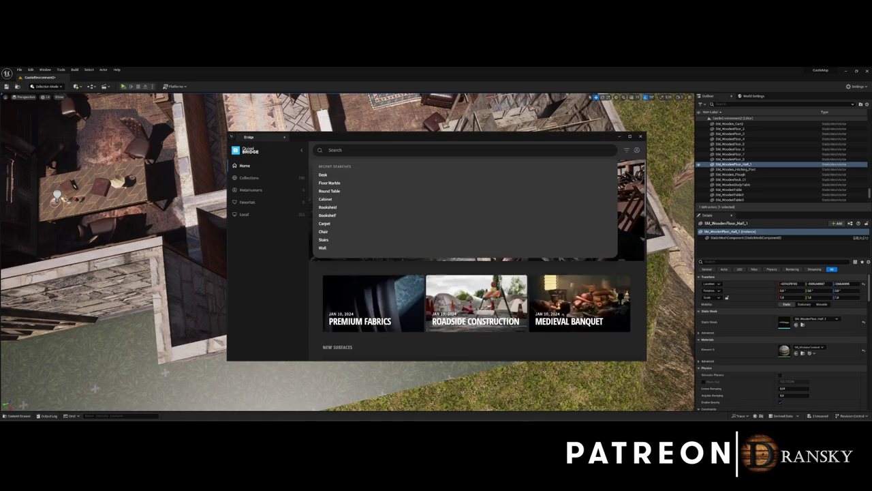
Search the Quixel Bridge library for 'chair' assets
{"action": "type", "text": "chair"}
{"action": "key", "text": "Return"}
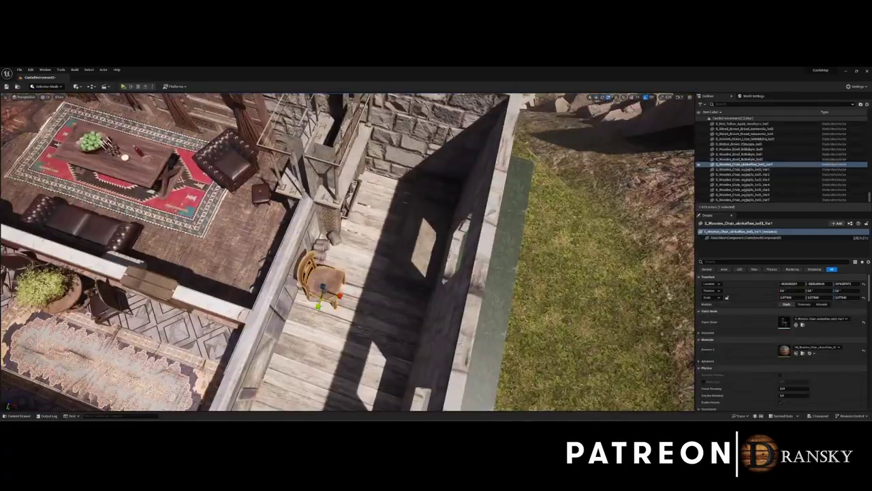
Undo the wooden chair, shift the view over neighbouring rooms, and open the Content Drawer for doors
{"action": "key", "text": "ctrl+z"}
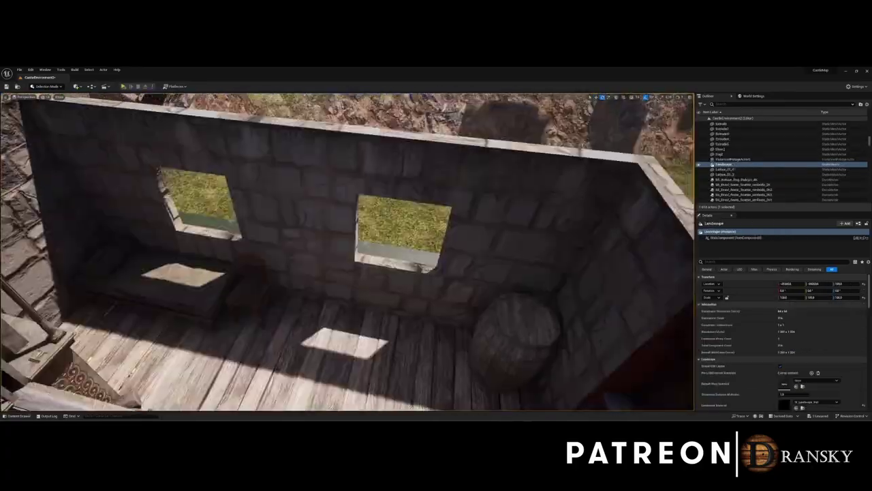
{"action": "left_click", "coordinate": [157, 272]}
{"action": "left_click_drag", "start_coordinate": [157, 272], "coordinate": [401, 355]}
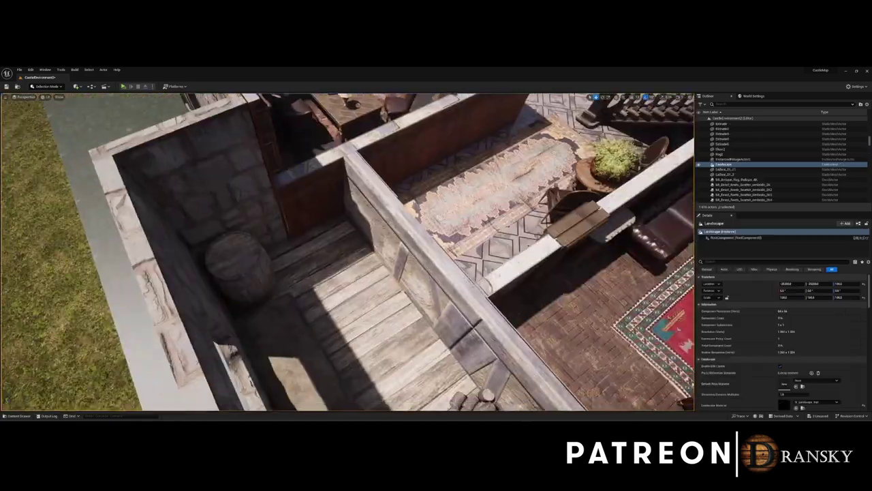
{"action": "key", "text": "ctrl+space"}
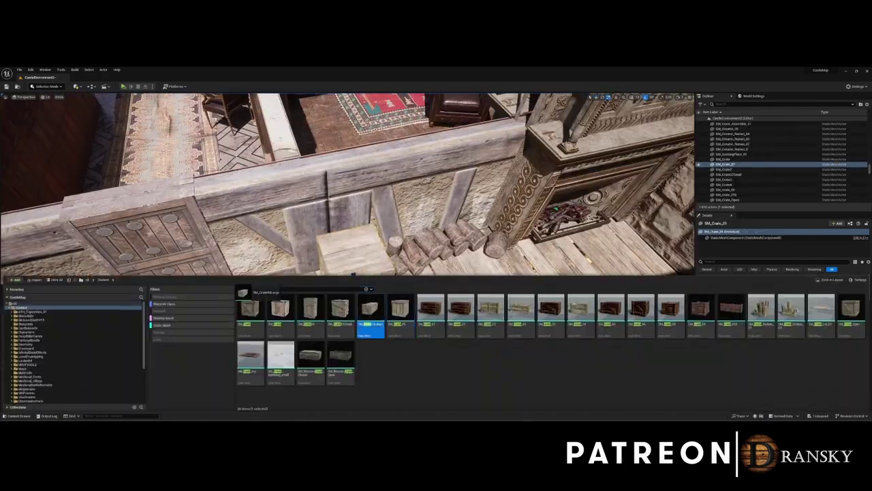
Drag the large crate SM_Crate05Large into the room
{"action": "left_click_drag", "start_coordinate": [353, 275], "coordinate": [276, 303]}
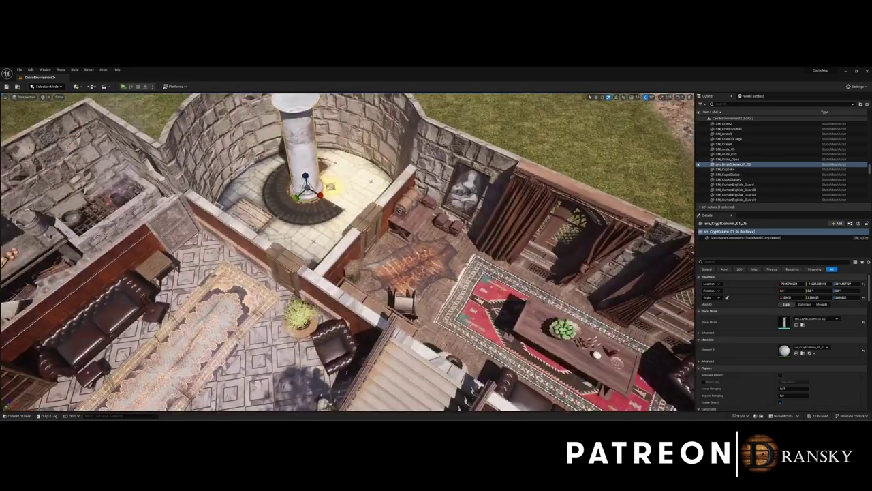
Place the curved SM_Stairs_01_13_R stairs from the Content Drawer beside the tower column
{"action": "key", "text": "ctrl+space"}
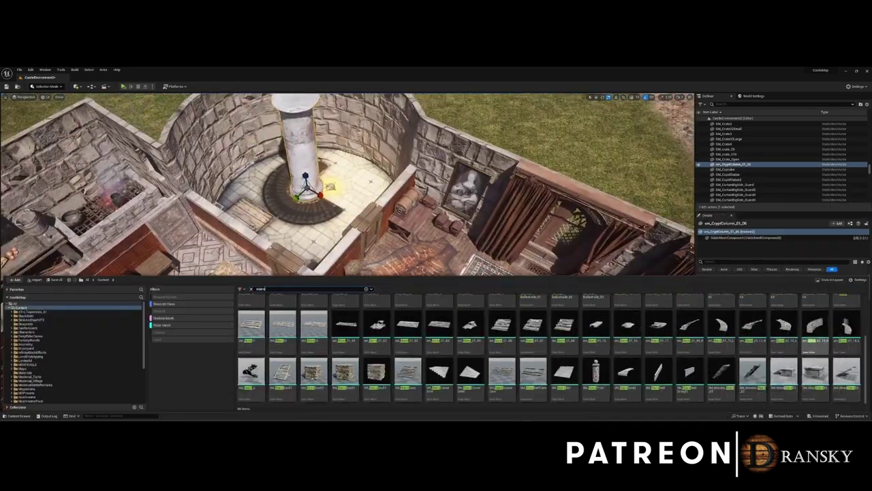
{"action": "left_click_drag", "start_coordinate": [815, 325], "coordinate": [306, 287]}
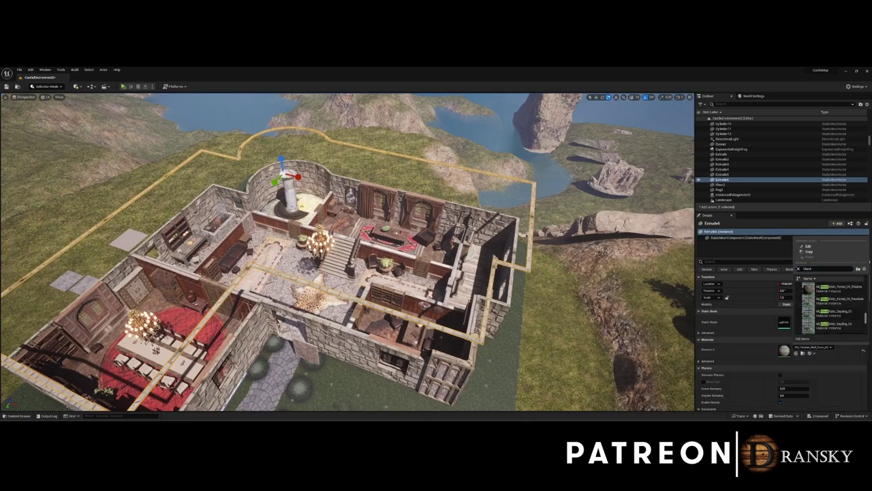
{"action": "scroll", "coordinate": [818, 287], "scroll_direction": "down", "scroll_amount": 2}
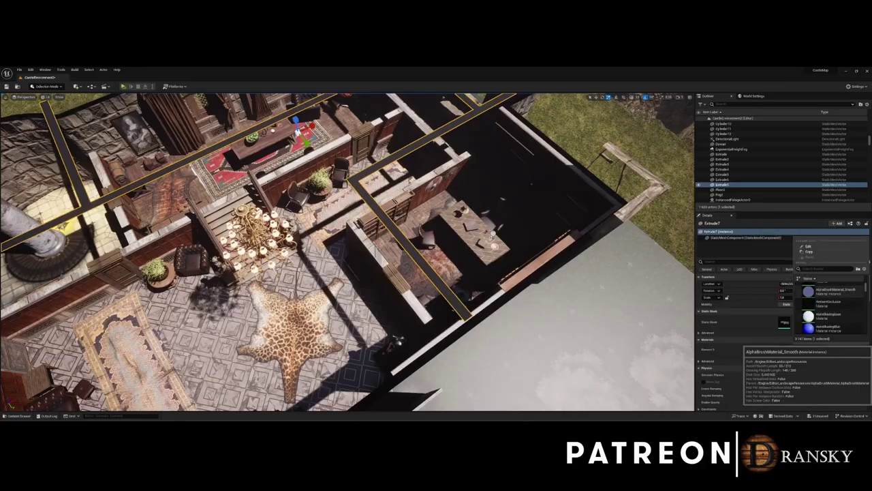
Search the Element 0 material picker for 'black' to find M_Simple_Black
{"action": "type", "text": "black"}
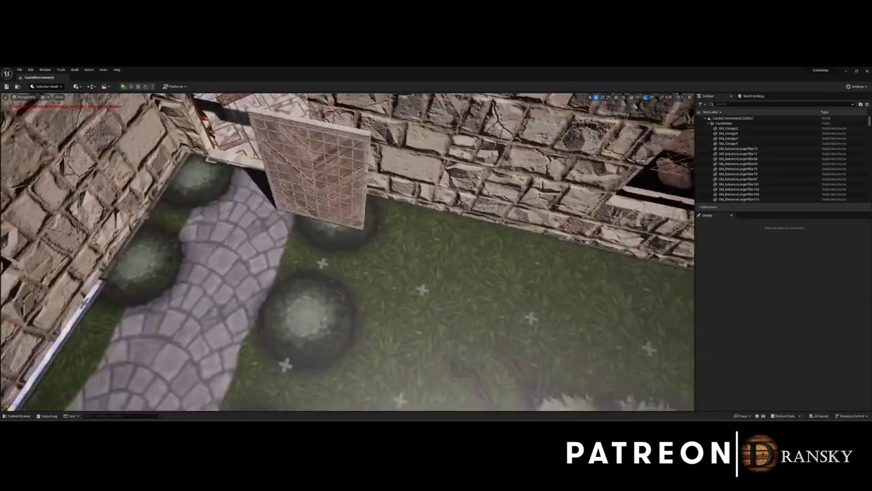
Delete the lattice SM_CastleGate and search the Content Drawer for door assets
{"action": "key", "text": "Delete"}
{"action": "key", "text": "ctrl+space"}
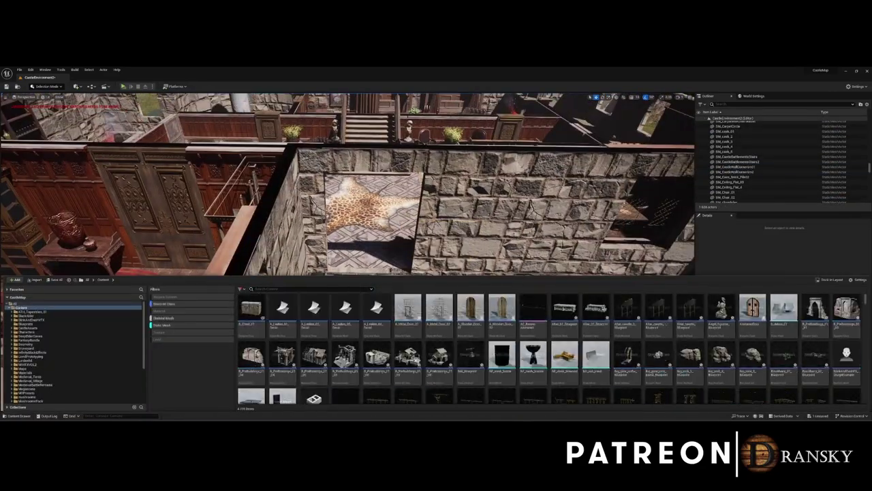
{"action": "type", "text": "gate"}
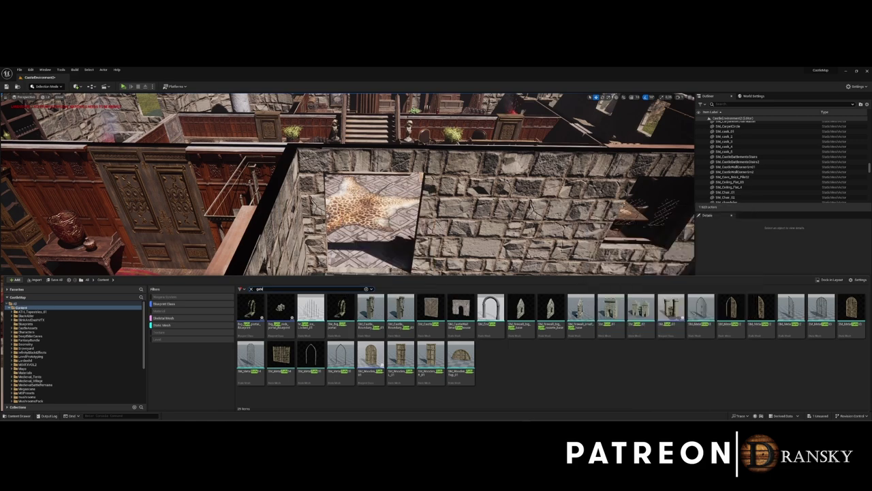
{"action": "type", "text": "doors"}
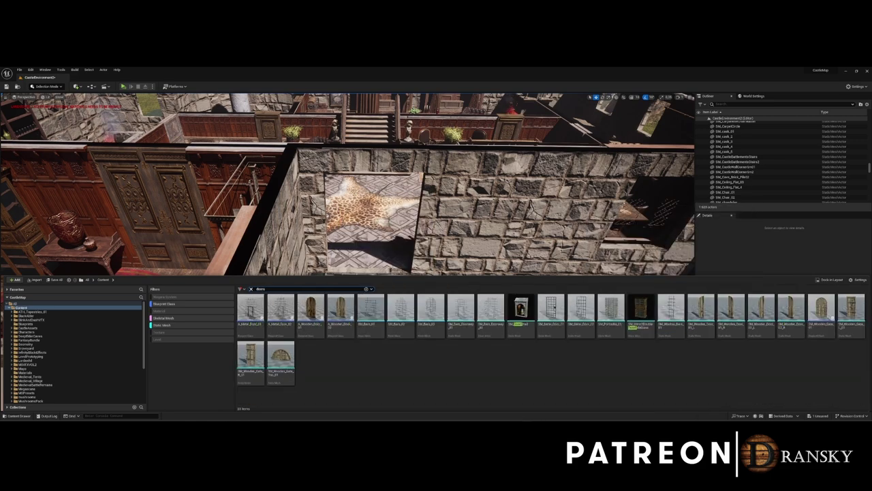
{"action": "key", "text": "BackSpace"}
{"action": "scroll", "coordinate": [489, 310], "scroll_direction": "down", "scroll_amount": 2}
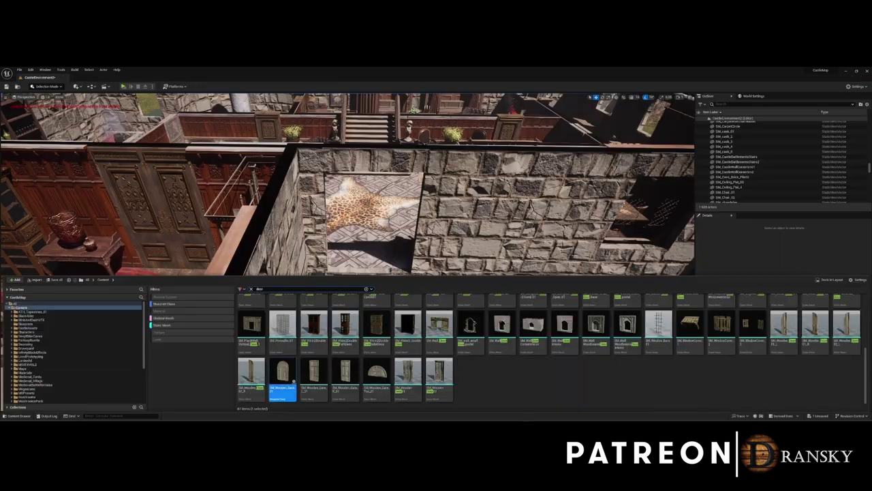
Set SM_Wooden_Gate_01 into the courtyard wall opening and return to the top-down view
{"action": "left_click", "coordinate": [369, 237]}
{"action": "left_click_drag", "start_coordinate": [368, 267], "coordinate": [368, 275]}
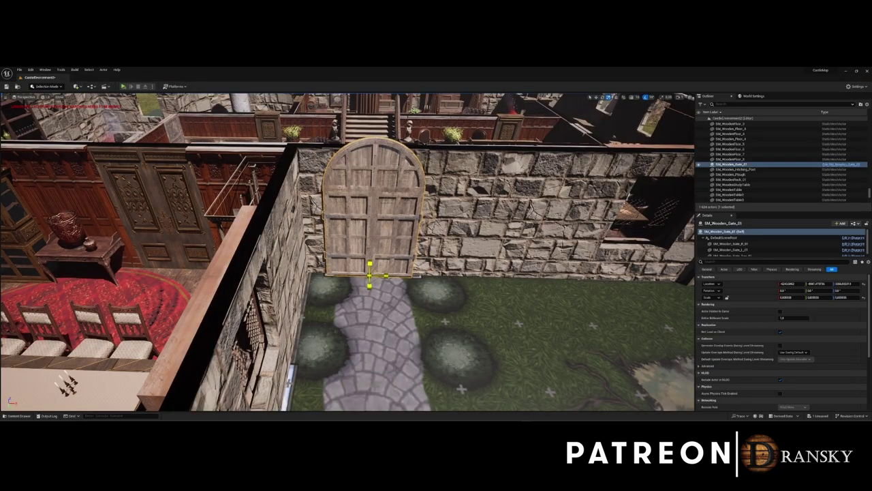
{"action": "right_click_drag", "start_coordinate": [368, 274], "coordinate": [355, 258]}
{"action": "key", "text": "Escape"}
{"action": "left_click", "coordinate": [817, 104]}
{"action": "type", "text": "direc"}
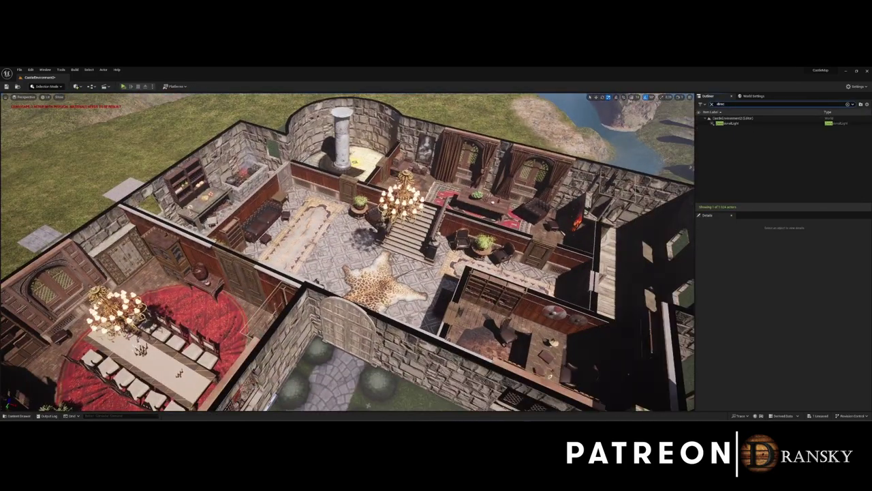
Hide the directional sun light for night and add a point light at the dining-room chandelier
{"action": "left_click", "coordinate": [726, 122]}
{"action": "left_click", "coordinate": [698, 122]}
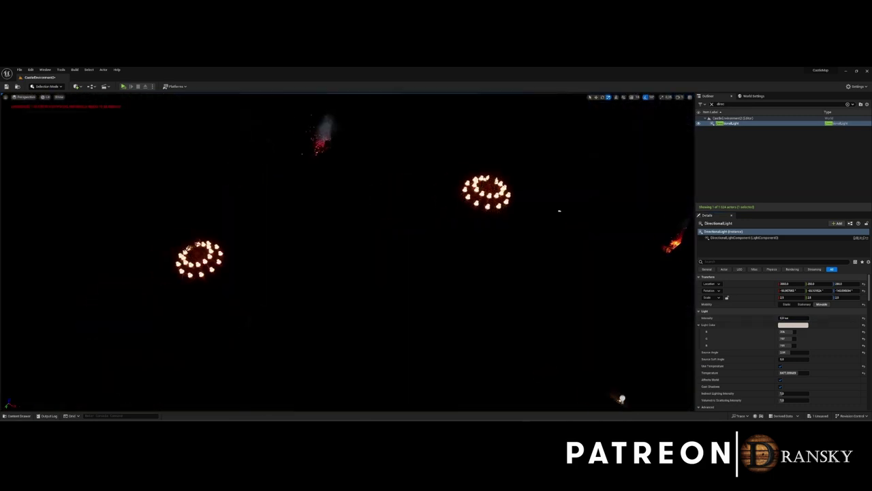
{"action": "left_click", "coordinate": [357, 199]}
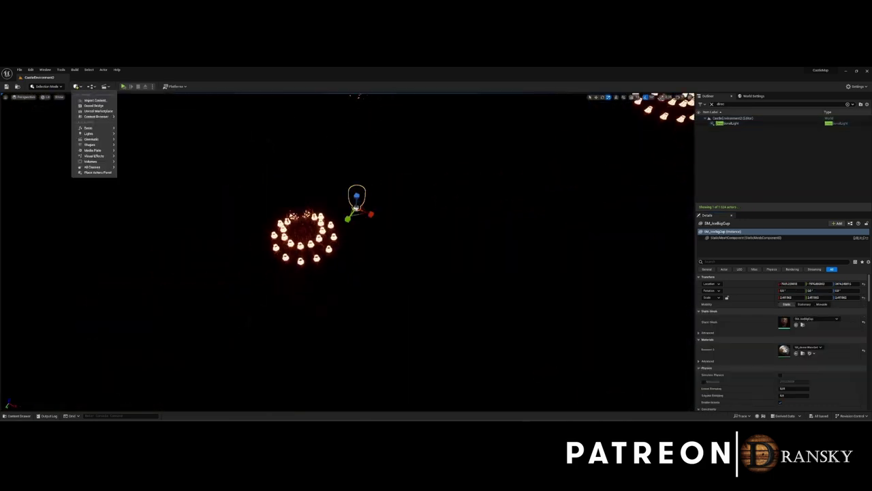
{"action": "left_click", "coordinate": [142, 141]}
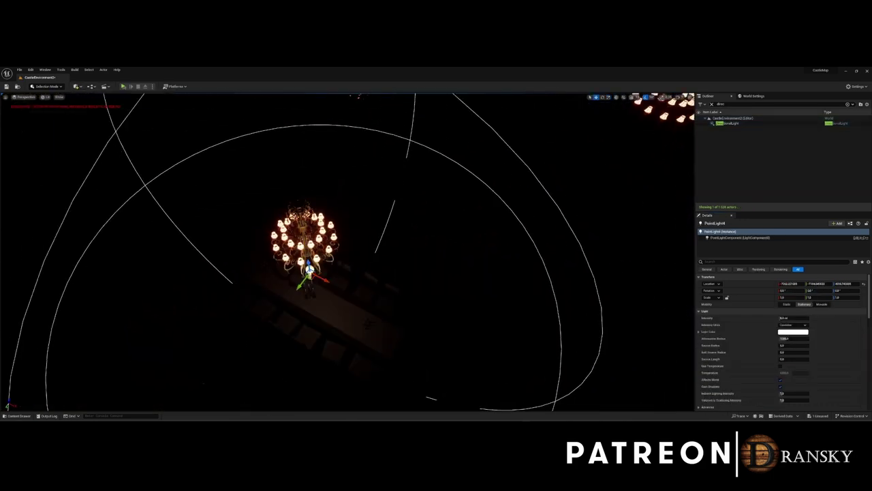
{"action": "right_click_drag", "start_coordinate": [347, 252], "coordinate": [321, 273]}
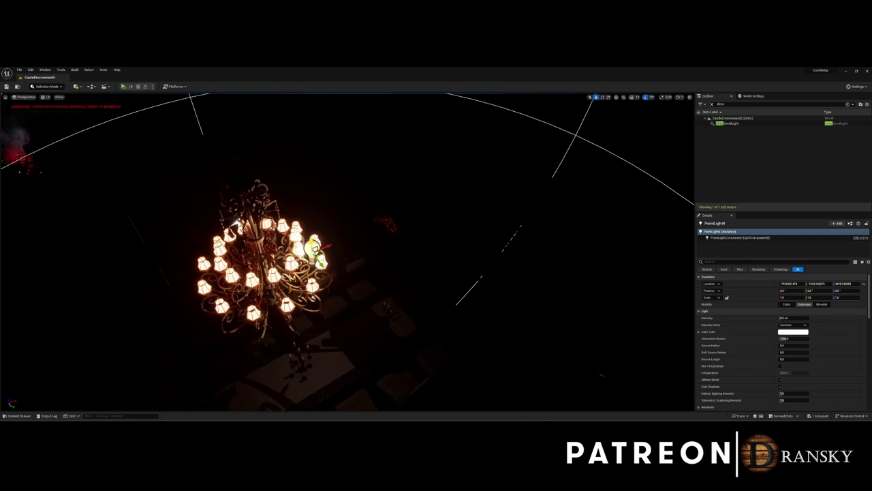
{"action": "right_click_drag", "start_coordinate": [348, 252], "coordinate": [368, 246]}
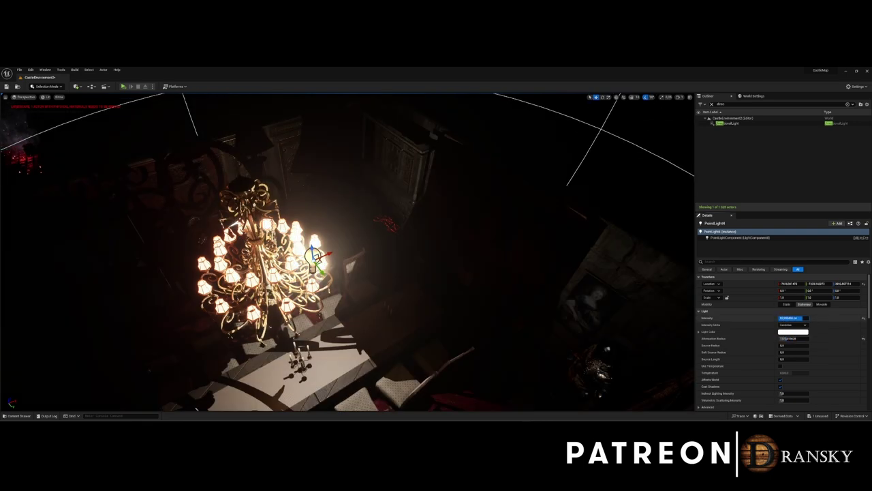
Make the point light warm, brighter, with larger attenuation radius, and lift it into the hall chandelier
{"action": "left_click", "coordinate": [793, 331]}
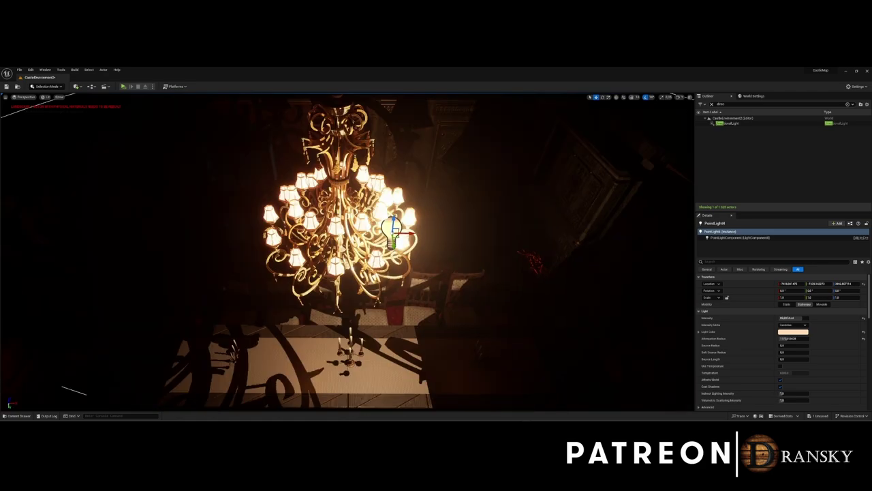
{"action": "right_click_drag", "start_coordinate": [347, 252], "coordinate": [368, 245]}
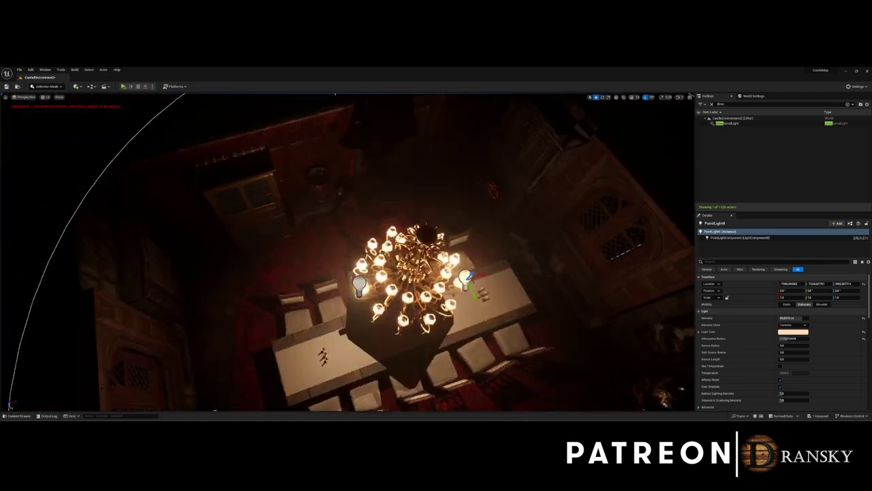
{"action": "key", "text": "Return"}
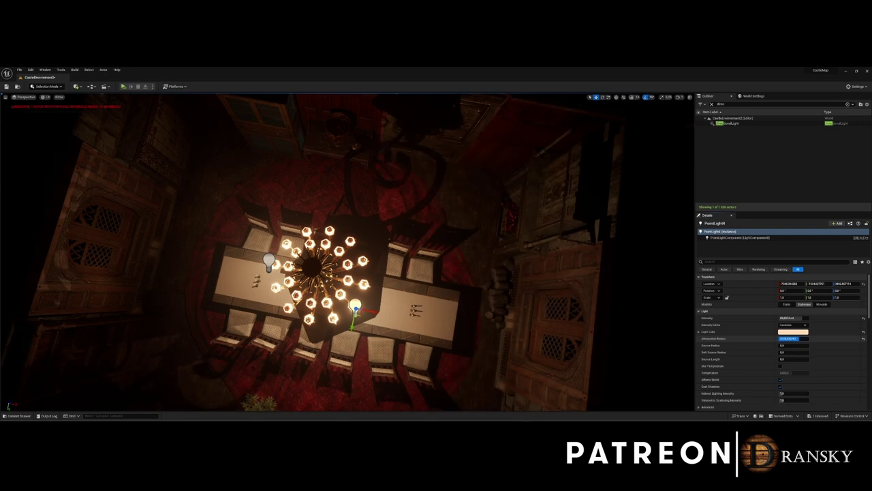
{"action": "right_click_drag", "start_coordinate": [347, 253], "coordinate": [368, 245]}
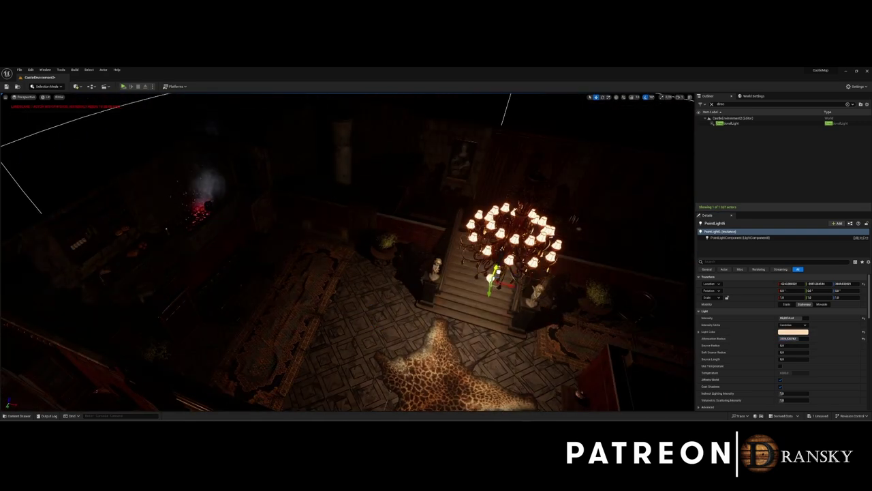
{"action": "left_click", "coordinate": [793, 317]}
{"action": "left_click_drag", "start_coordinate": [491, 273], "coordinate": [509, 226]}
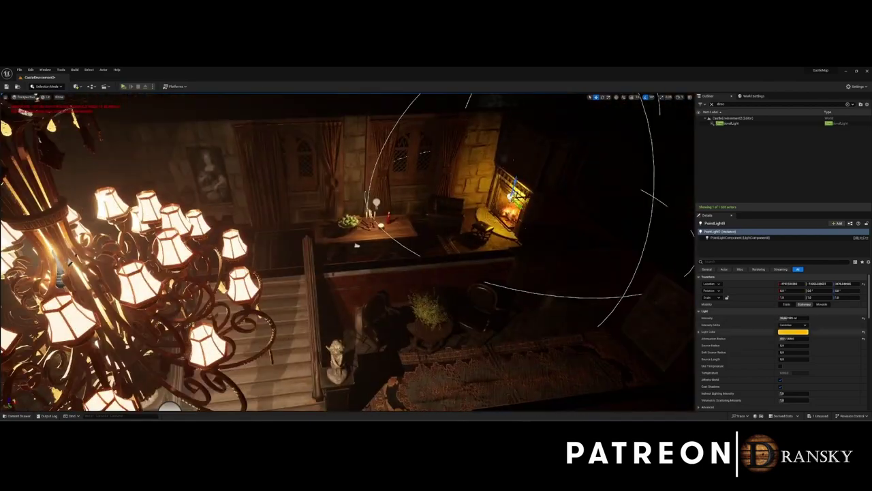
Set a candle point light's colour, frame it, and shrink its attenuation radius
{"action": "left_click", "coordinate": [793, 331]}
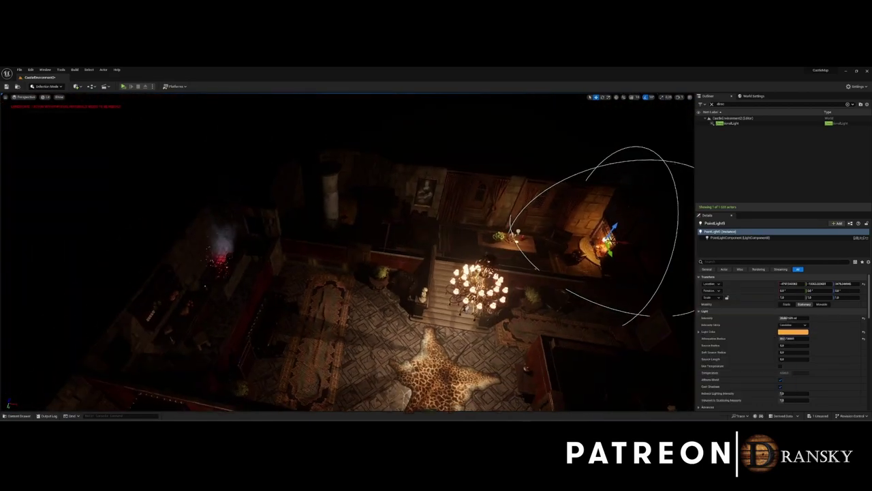
{"action": "key", "text": "f"}
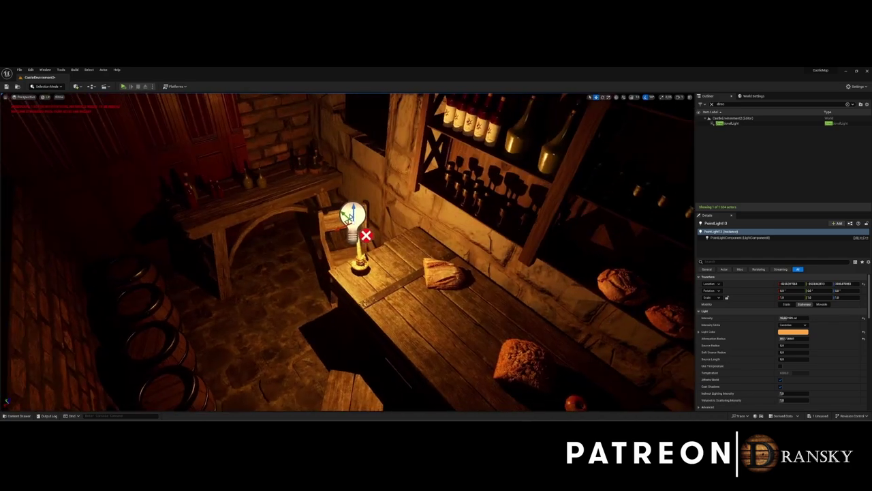
{"action": "left_click_drag", "start_coordinate": [790, 337], "coordinate": [770, 338]}
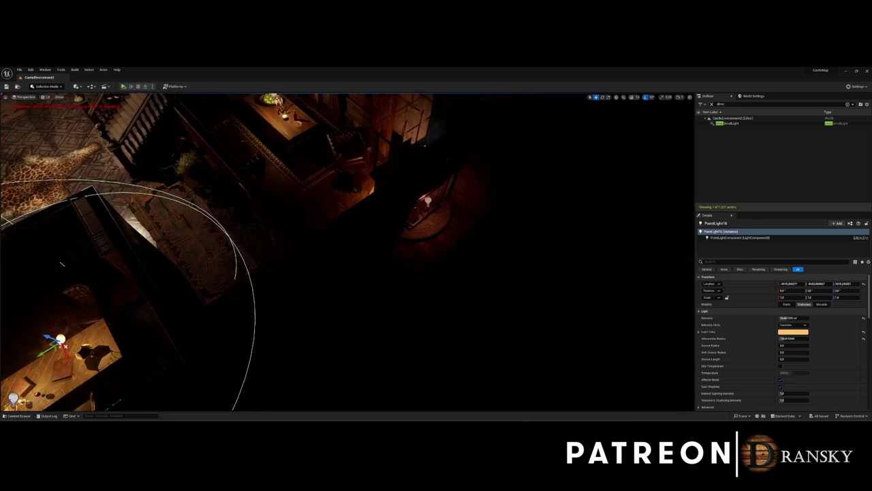
Save the CastleEnvironment2 map twice while flying through the hall, then start a console command
{"action": "right_click_drag", "start_coordinate": [347, 252], "coordinate": [347, 252]}
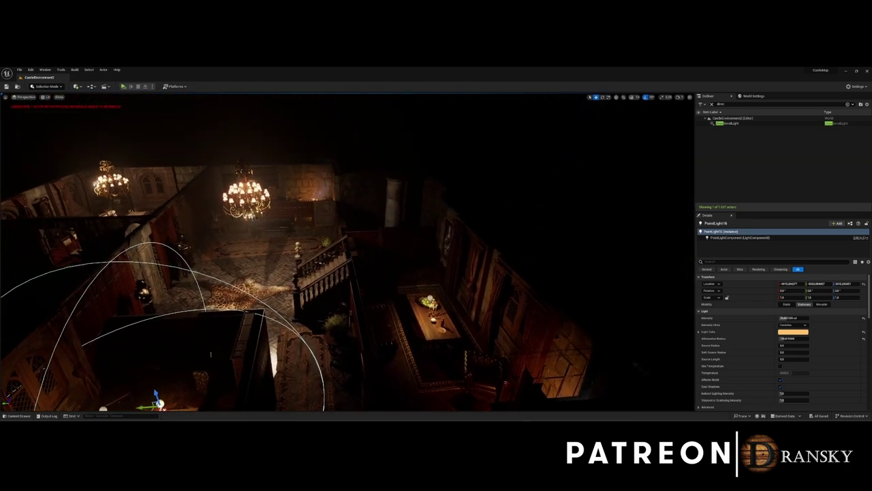
{"action": "key", "text": "ctrl+s"}
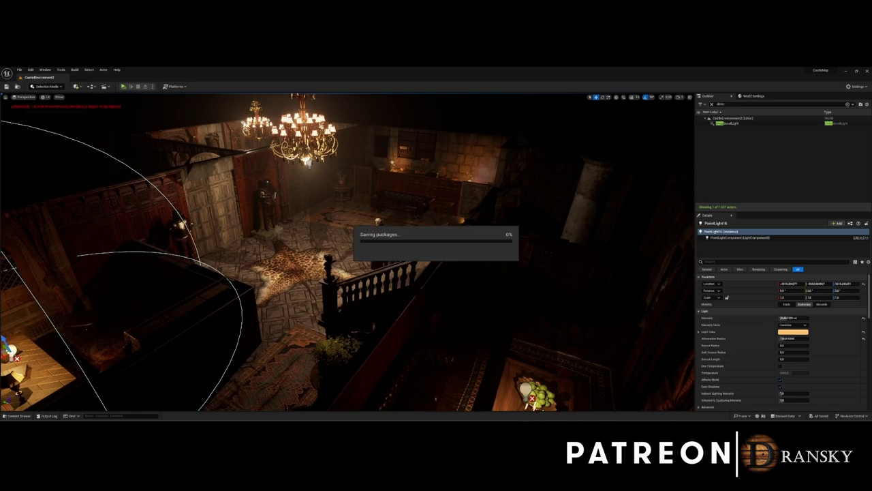
{"action": "right_click_drag", "start_coordinate": [347, 252], "coordinate": [347, 252]}
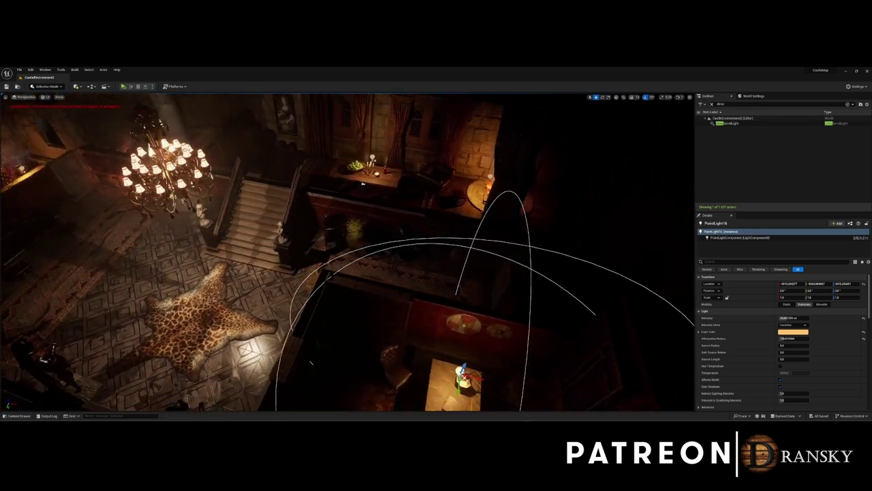
{"action": "key", "text": "ctrl+s"}
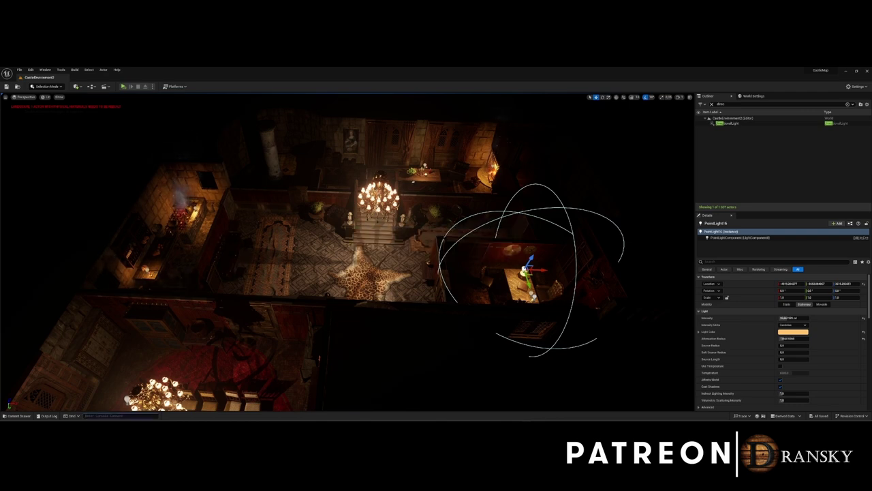
{"action": "key", "text": "grave"}
{"action": "type", "text": "4"}
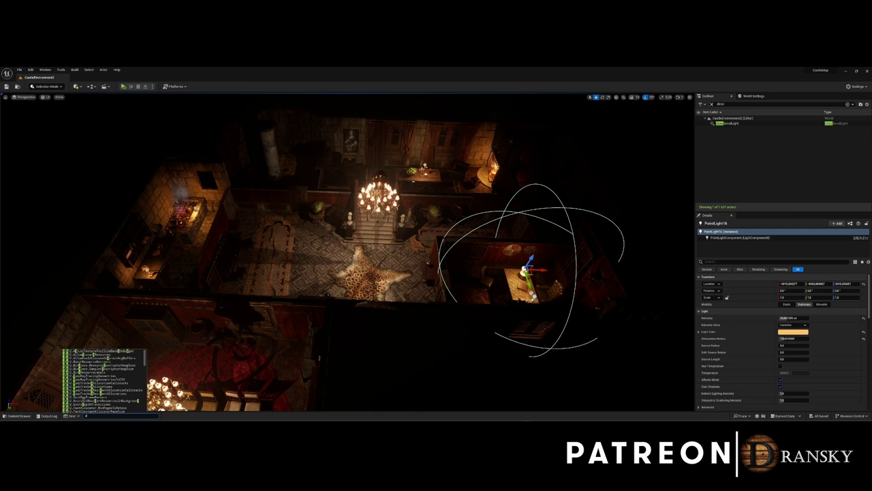
{"action": "type", "text": "isab"}
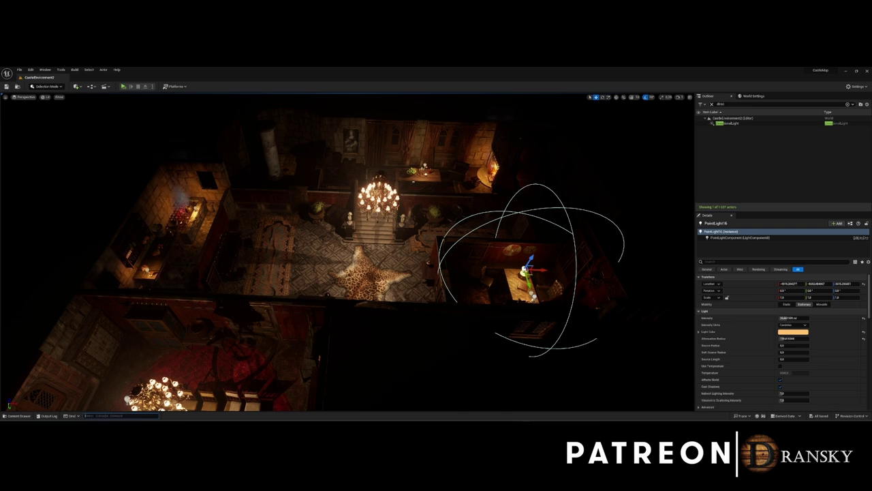
Add a Rect Light beside the dining room and focus the view on it
{"action": "right_click_drag", "start_coordinate": [181, 207], "coordinate": [259, 307]}
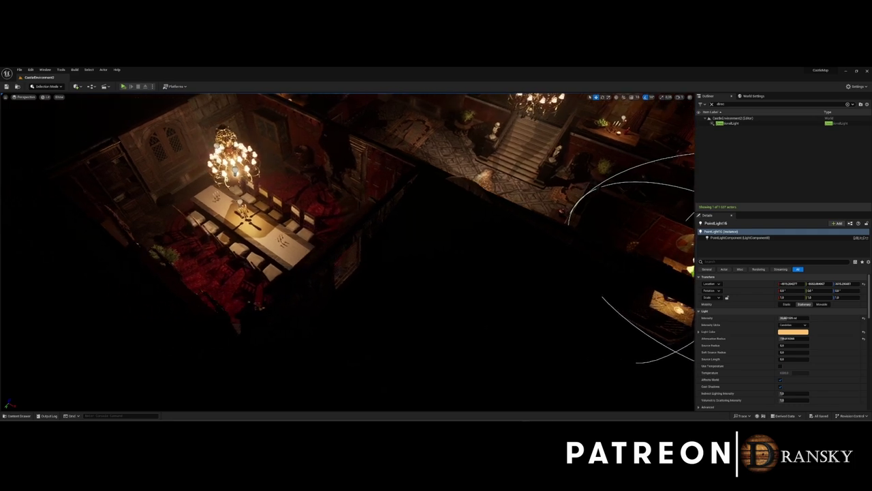
{"action": "left_click", "coordinate": [77, 87]}
{"action": "mouse_move", "coordinate": [96, 139]}
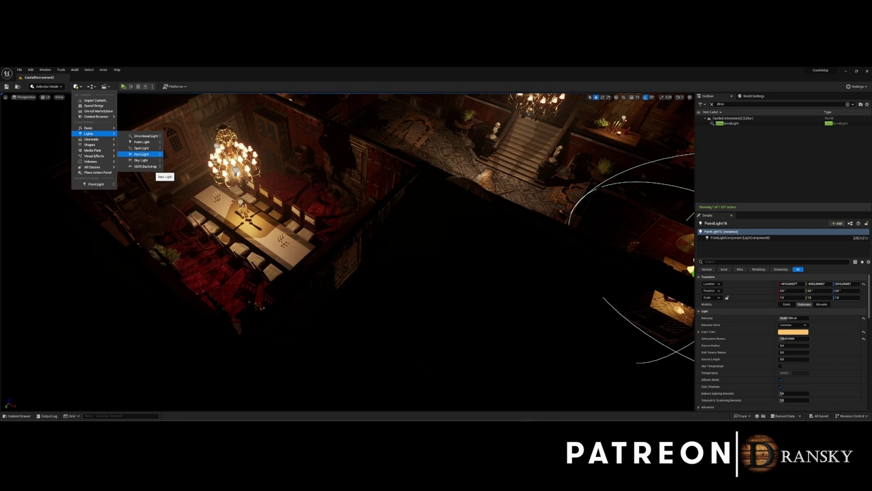
{"action": "left_click", "coordinate": [141, 154]}
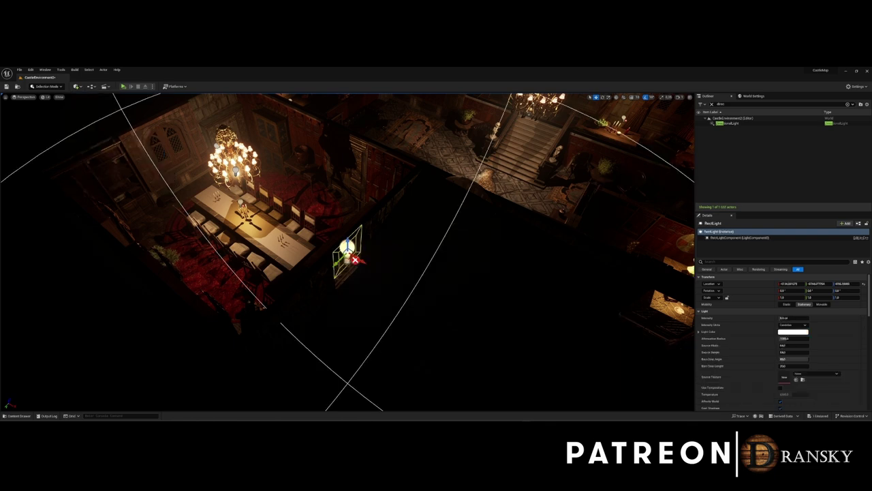
{"action": "key", "text": "f"}
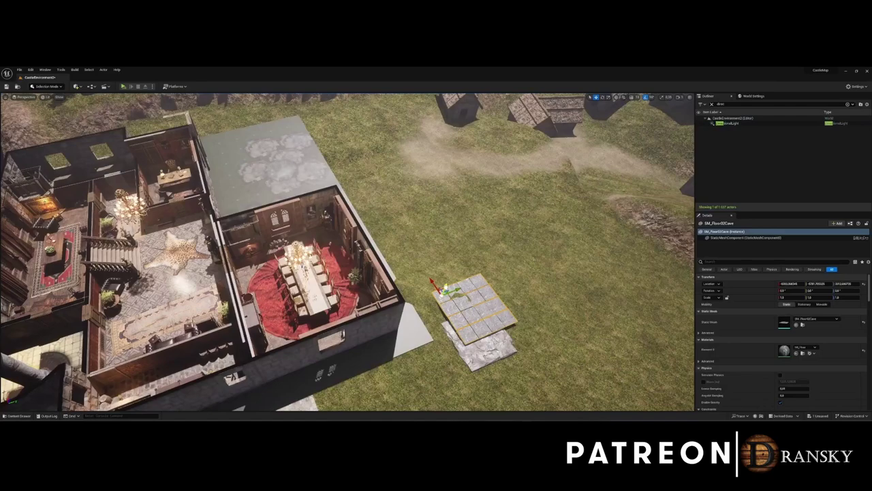
Move the floor tile up onto the castle roof and stretch it to 2.377 X scale
{"action": "left_click_drag", "start_coordinate": [443, 290], "coordinate": [310, 164]}
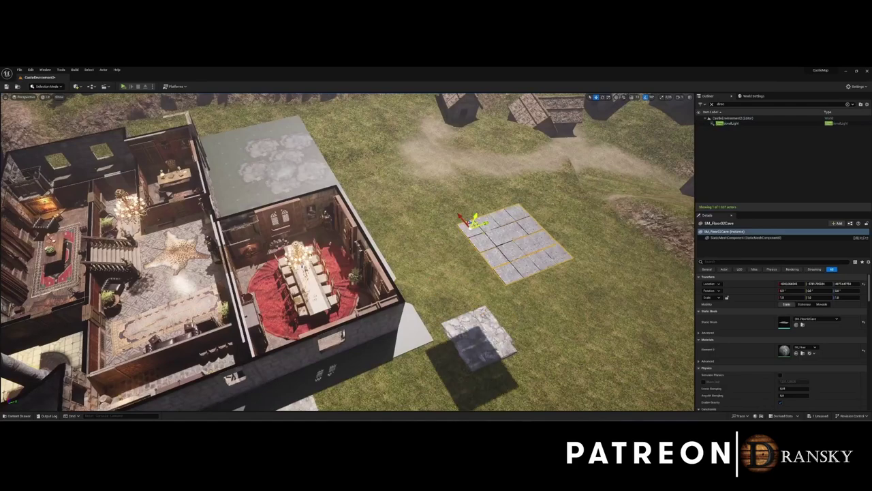
{"action": "mouse_move", "coordinate": [294, 117]}
{"action": "right_mouse_down"}
{"action": "mouse_move", "coordinate": [300, 204]}
{"action": "mouse_move", "coordinate": [354, 205]}
{"action": "right_mouse_up"}
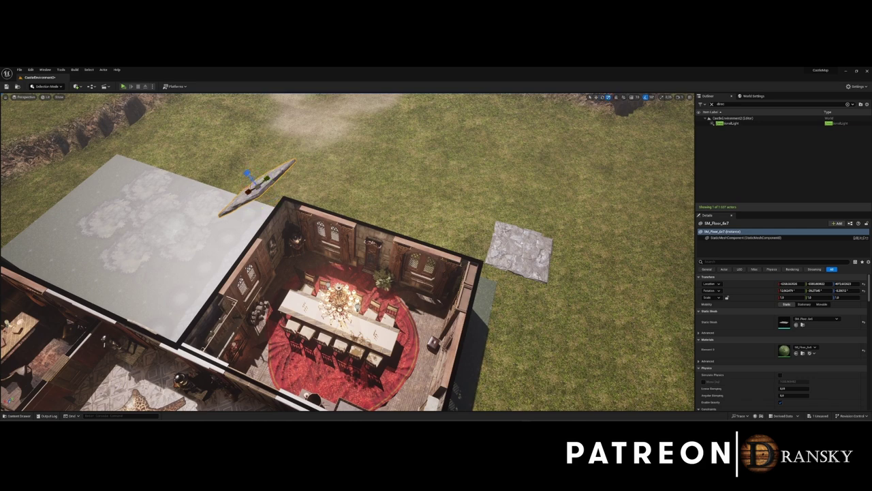
{"action": "right_click_drag", "start_coordinate": [355, 204], "coordinate": [381, 204]}
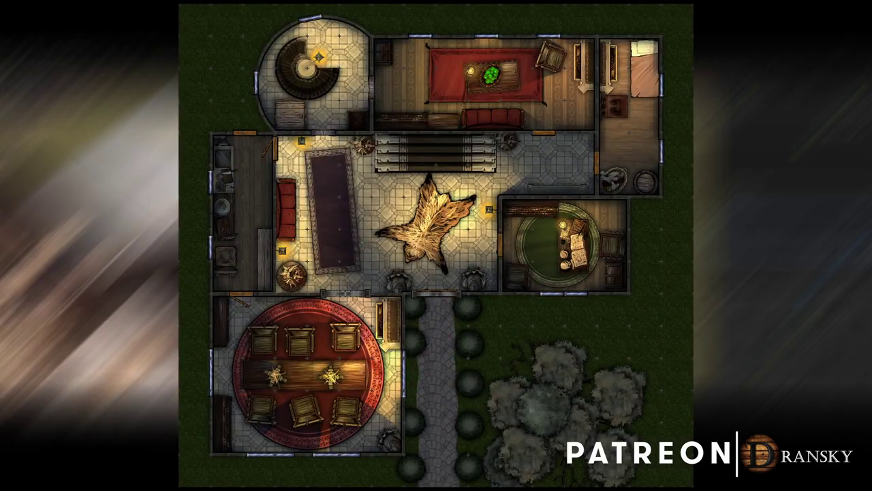